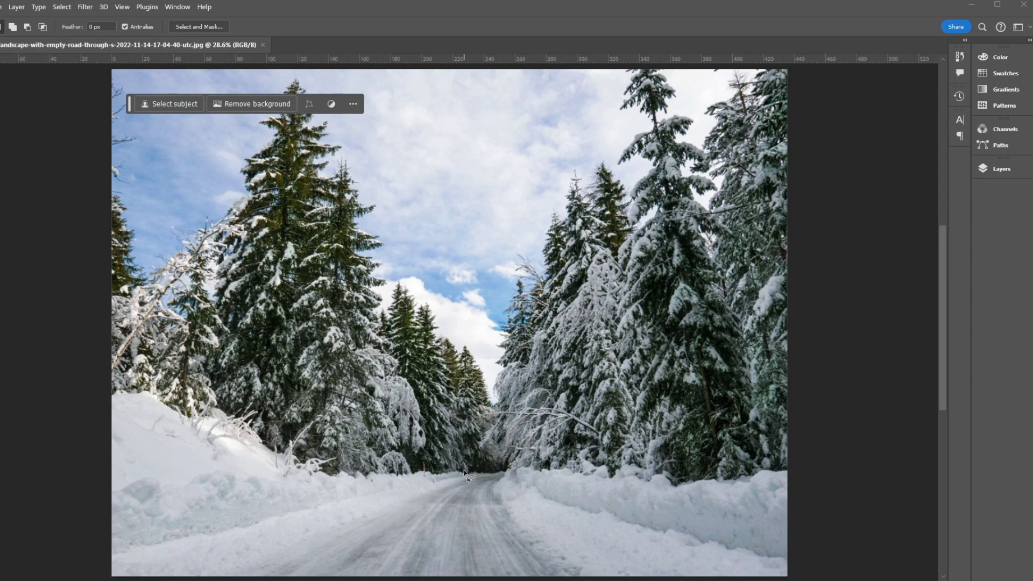
- Lasso a loose stretch of the far snowy road, keeping the task bar clear of it
{"action": "mouse_move", "coordinate": [479, 460]}
{"action": "left_mouse_down"}
{"action": "mouse_move", "coordinate": [458, 518]}
{"action": "mouse_move", "coordinate": [474, 550]}
{"action": "mouse_move", "coordinate": [515, 528]}
{"action": "left_mouse_up"}
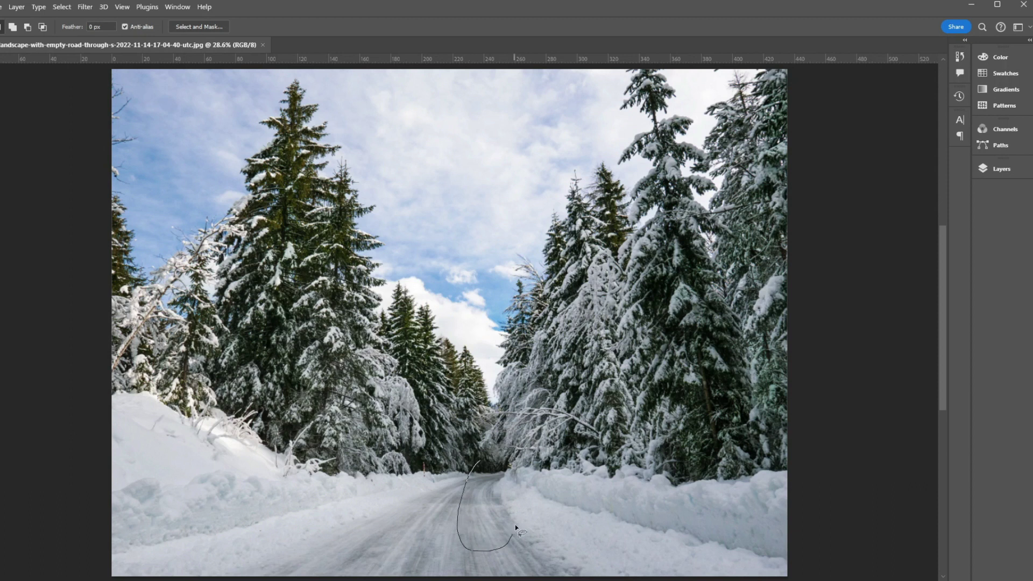
{"action": "mouse_move", "coordinate": [514, 466]}
{"action": "left_mouse_down"}
{"action": "mouse_move", "coordinate": [472, 464]}
{"action": "mouse_move", "coordinate": [434, 525]}
{"action": "mouse_move", "coordinate": [438, 535]}
{"action": "left_mouse_up"}
{"action": "mouse_move", "coordinate": [469, 461]}
{"action": "left_mouse_down"}
{"action": "mouse_move", "coordinate": [433, 522]}
{"action": "mouse_move", "coordinate": [445, 547]}
{"action": "left_mouse_up"}
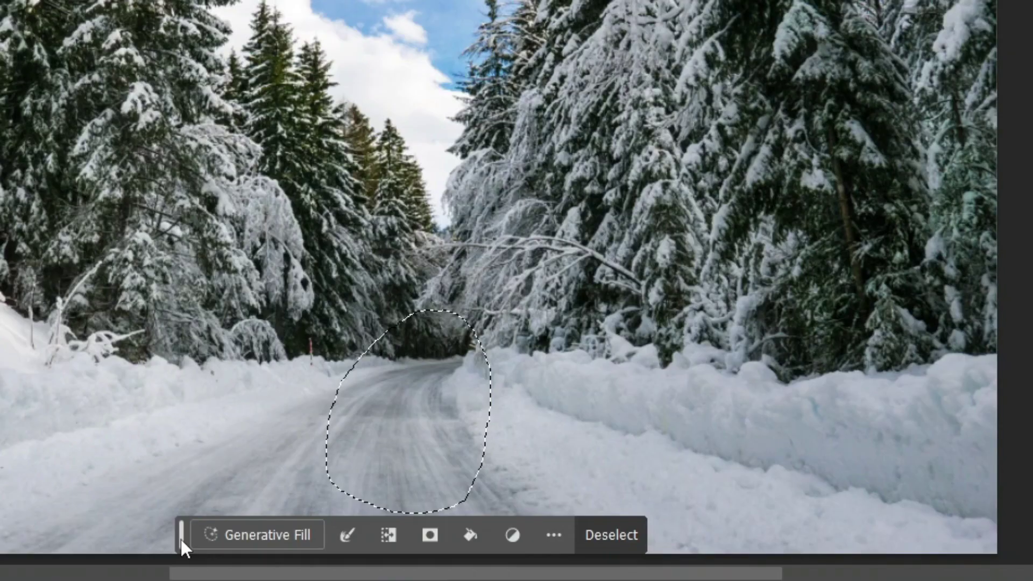
{"action": "left_click_drag", "start_coordinate": [354, 566], "coordinate": [539, 544]}
{"action": "left_click_drag", "start_coordinate": [528, 493], "coordinate": [510, 523]}
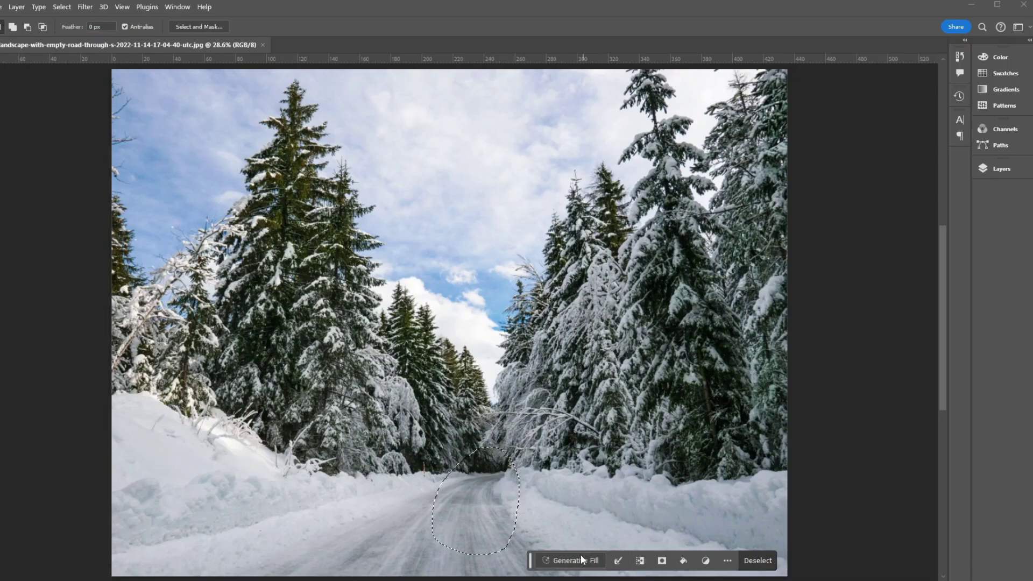
- Generative Fill the selection with the prompt 'yellow car with snow'
{"action": "left_click", "coordinate": [580, 559]}
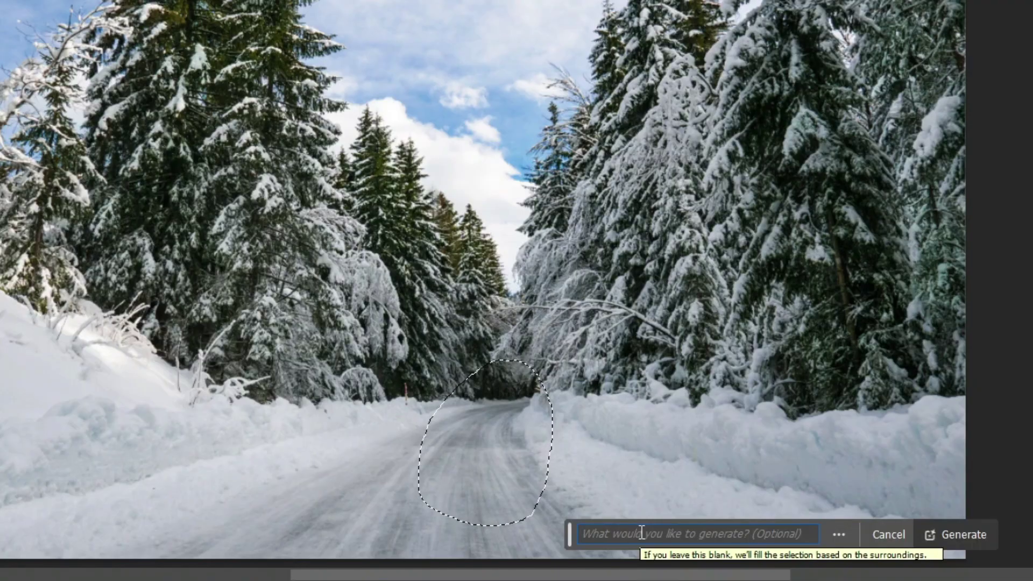
{"action": "type", "text": "yell"}
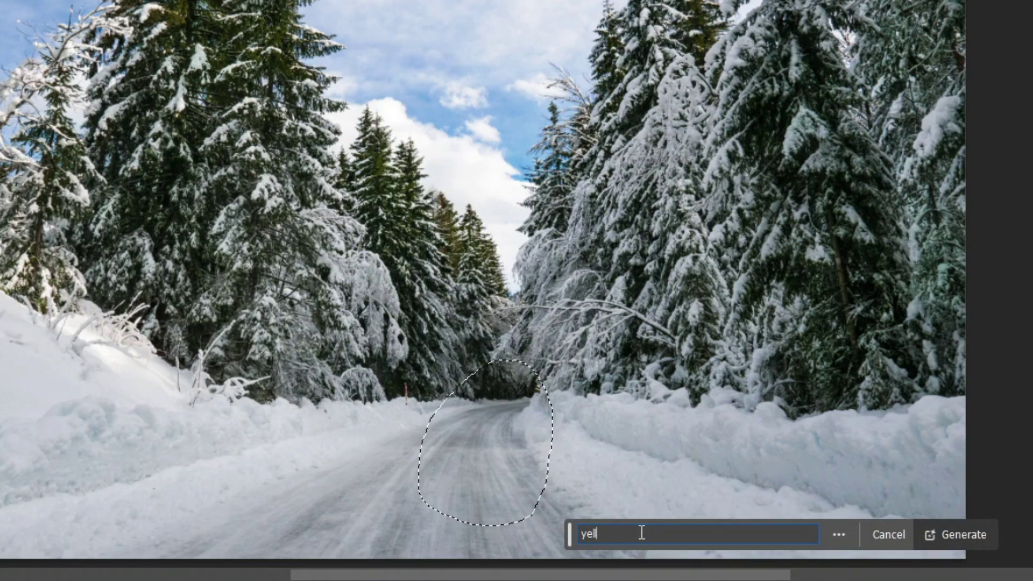
{"action": "type", "text": "ow car with sno"}
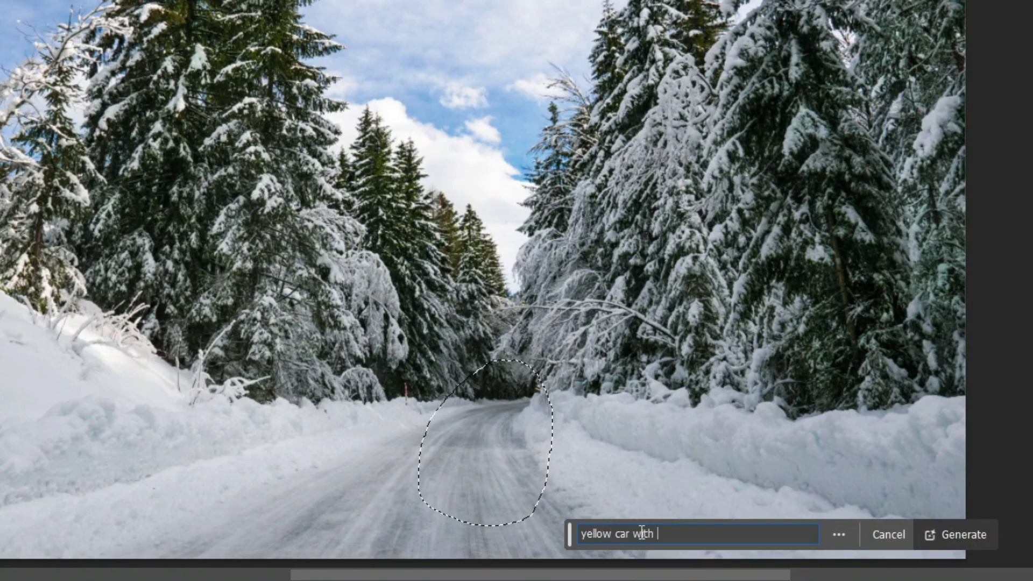
{"action": "type", "text": "w"}
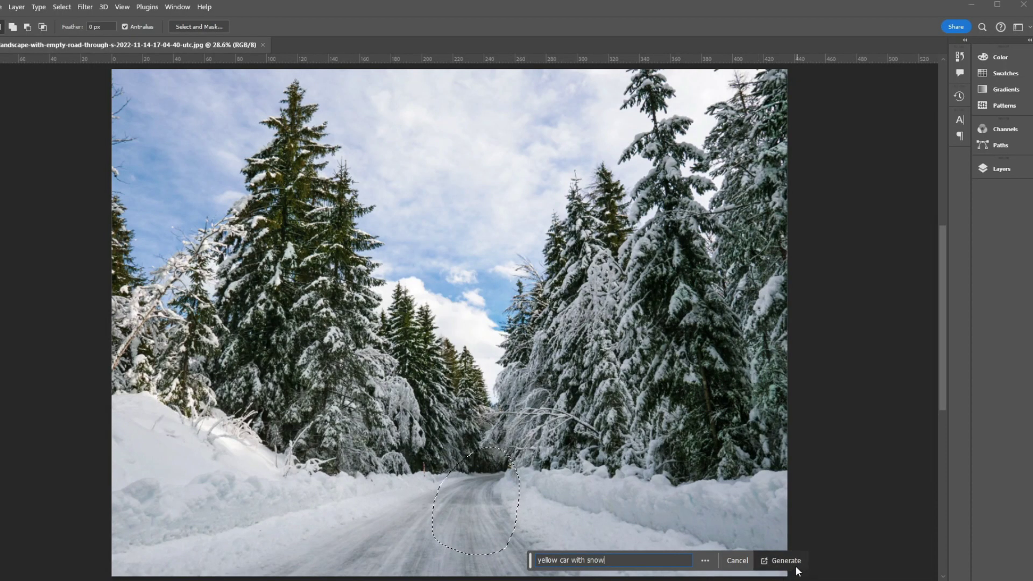
{"action": "left_click", "coordinate": [795, 566]}
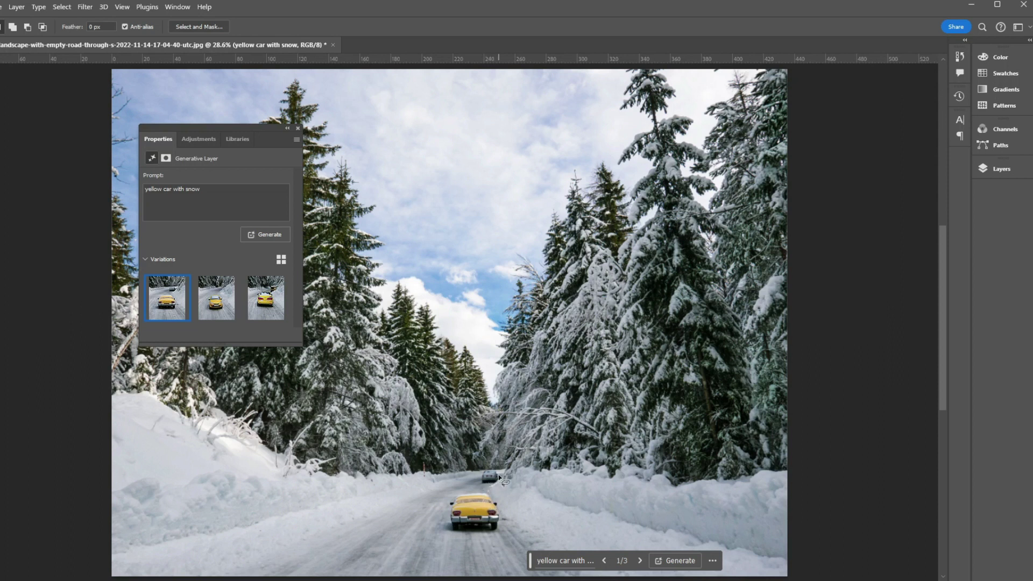
- Preview the first three yellow-car variations and show them as larger thumbnails
{"action": "left_click", "coordinate": [216, 299]}
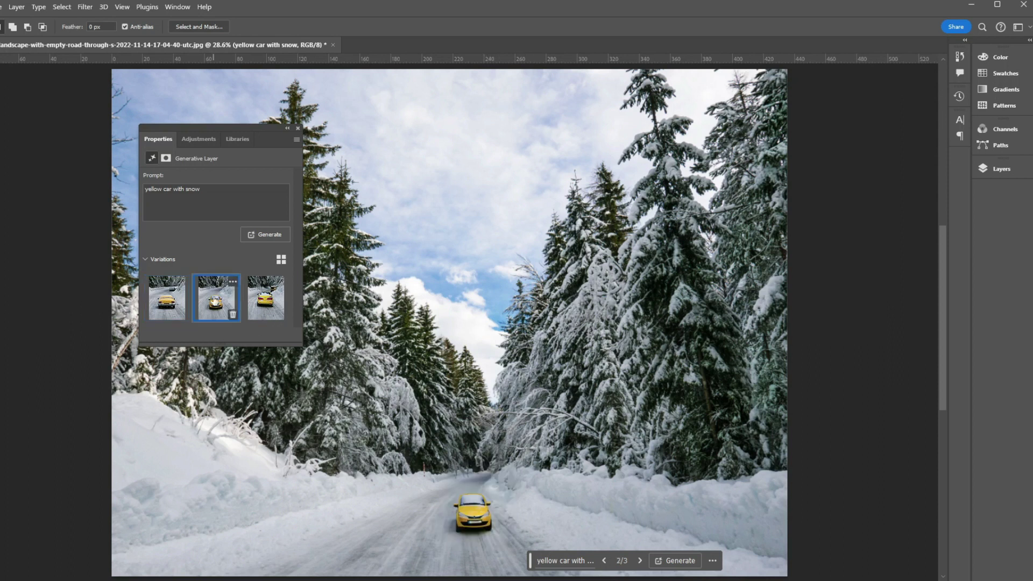
{"action": "left_click", "coordinate": [265, 308]}
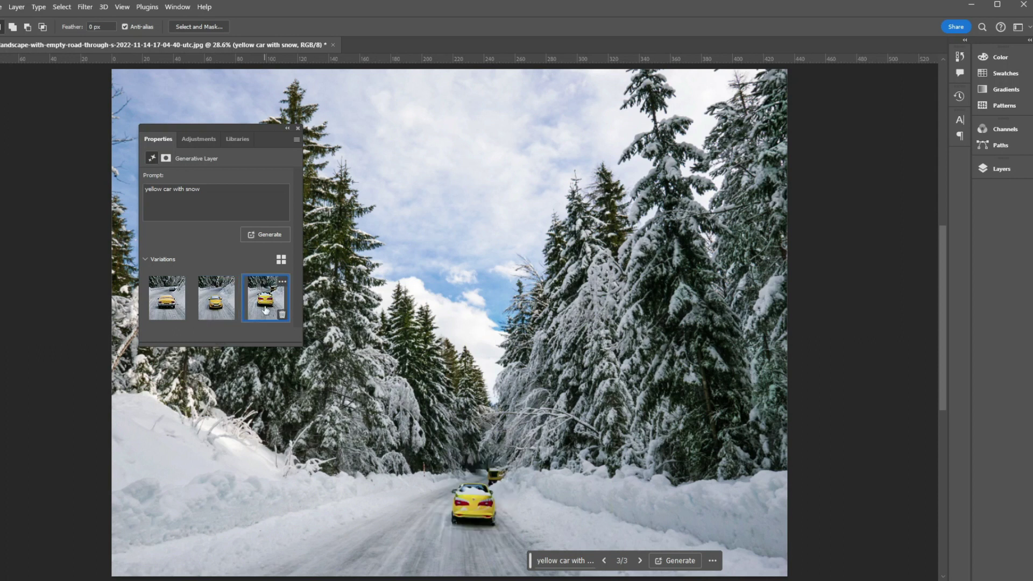
{"action": "left_click", "coordinate": [174, 315]}
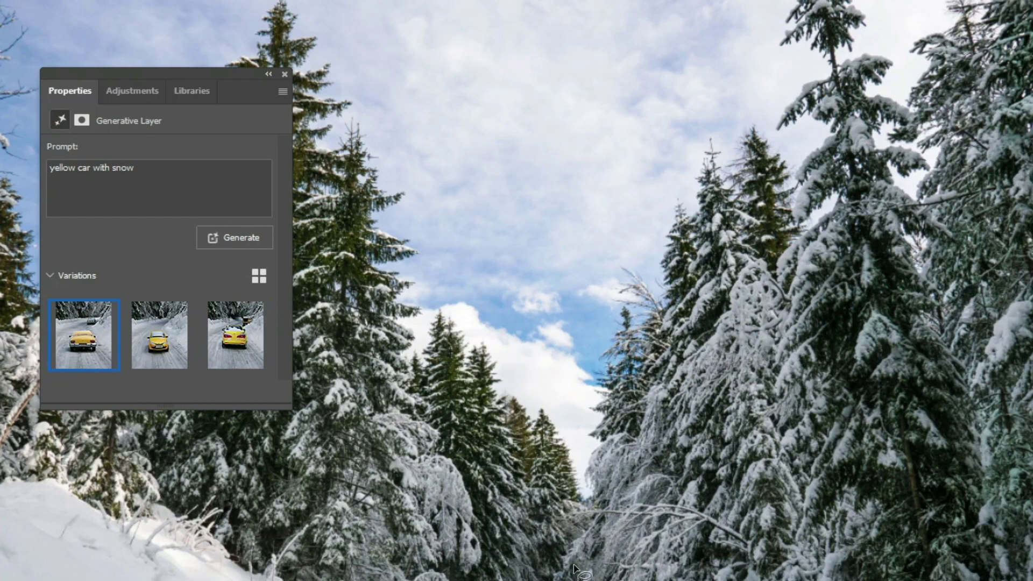
{"action": "left_click", "coordinate": [258, 277]}
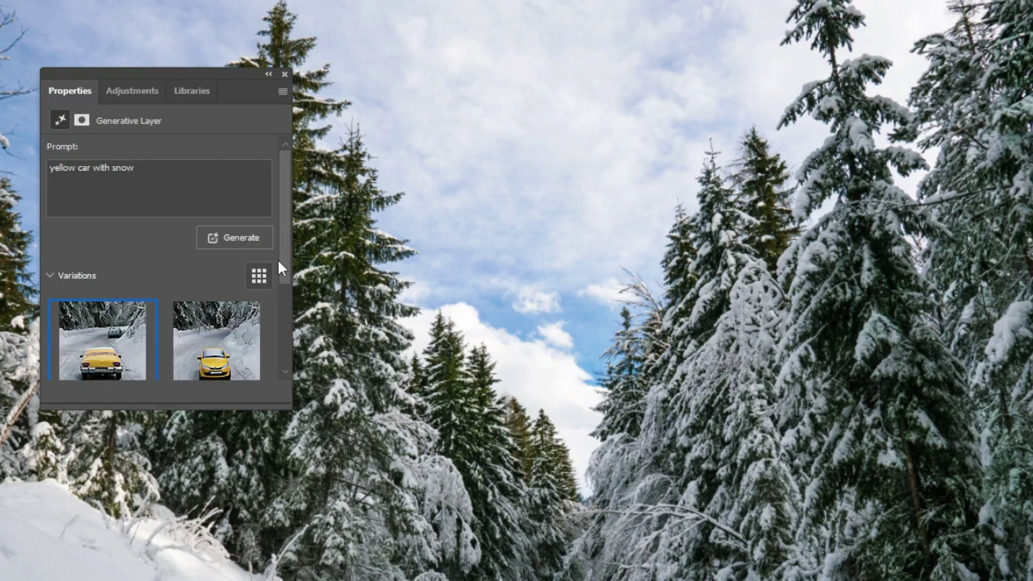
{"action": "scroll", "coordinate": [288, 323], "scroll_direction": "down", "scroll_amount": 3}
{"action": "left_click_drag", "start_coordinate": [218, 409], "coordinate": [219, 491]}
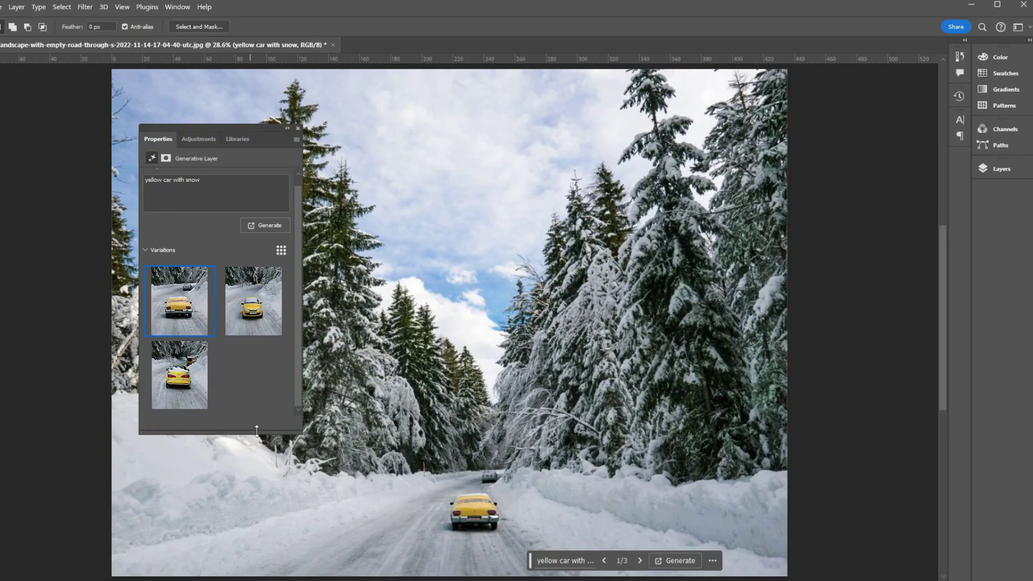
- Dock the Properties panel beside the other panels and bring up the Layers panel
{"action": "left_click_drag", "start_coordinate": [258, 128], "coordinate": [962, 163]}
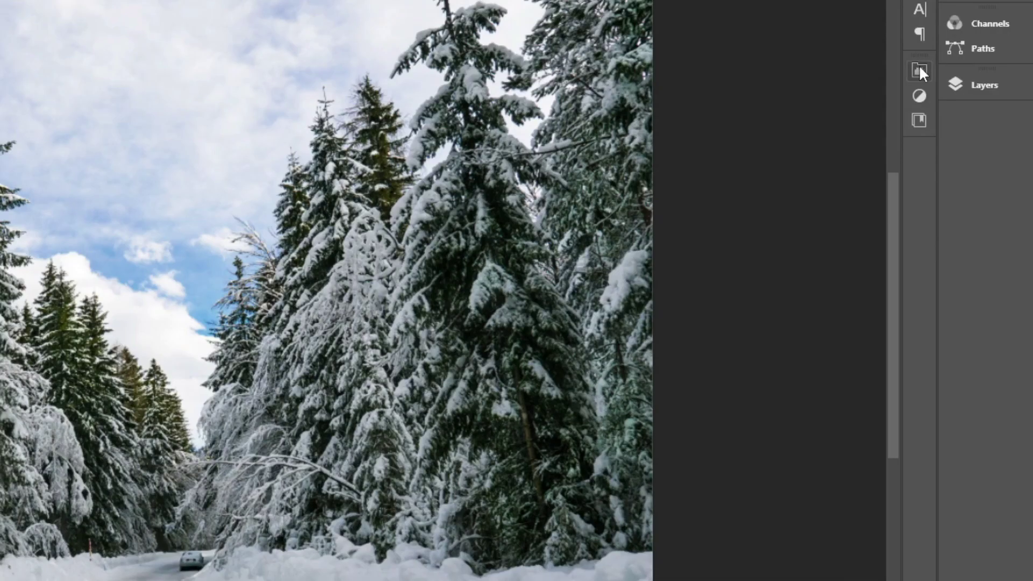
{"action": "left_click", "coordinate": [918, 71]}
{"action": "mouse_move", "coordinate": [761, 349]}
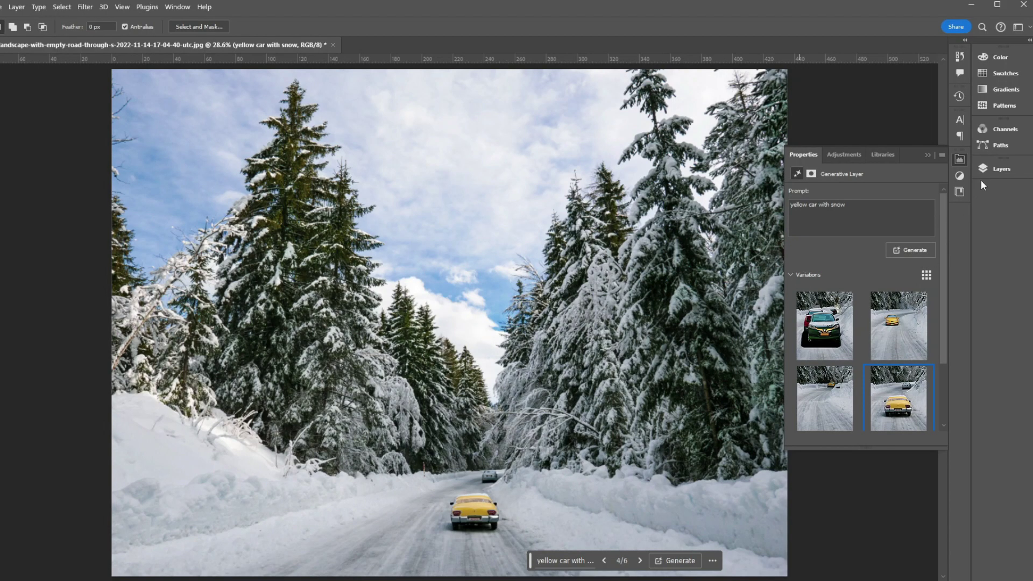
{"action": "left_click", "coordinate": [984, 171]}
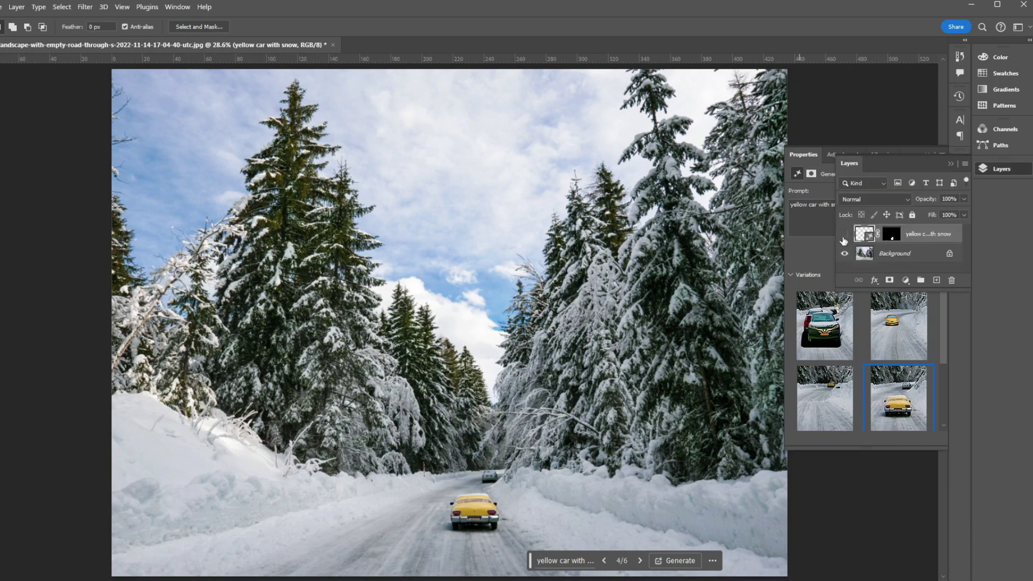
- On the Background layer, lasso a distant road stretch and generate 'yellow car with snow'
{"action": "left_click", "coordinate": [861, 253]}
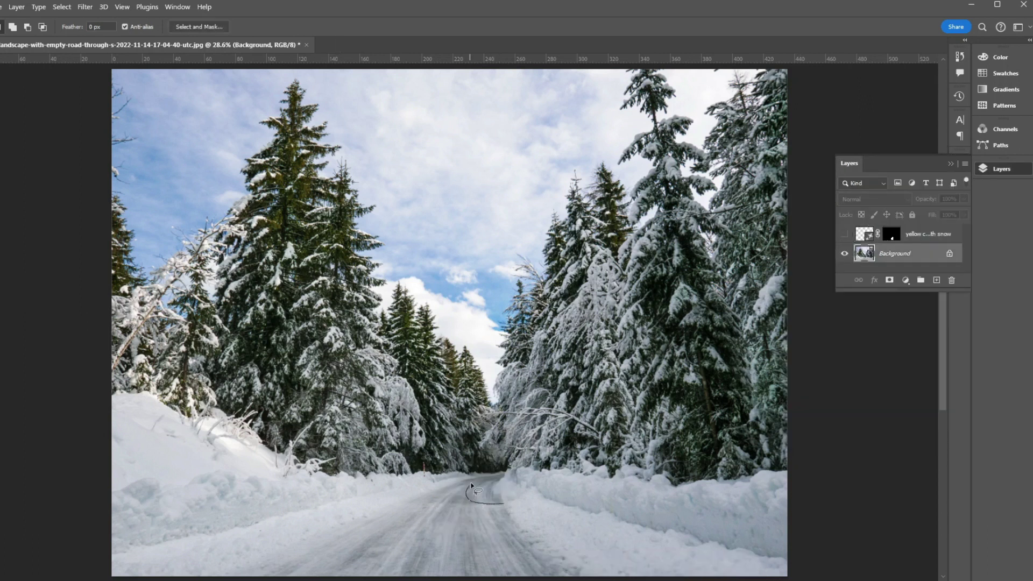
{"action": "left_click_drag", "start_coordinate": [506, 474], "coordinate": [504, 504]}
{"action": "left_click", "coordinate": [570, 560]}
{"action": "type", "text": "yelo"}
{"action": "key", "text": "BackSpace"}
{"action": "type", "text": "low car with snow"}
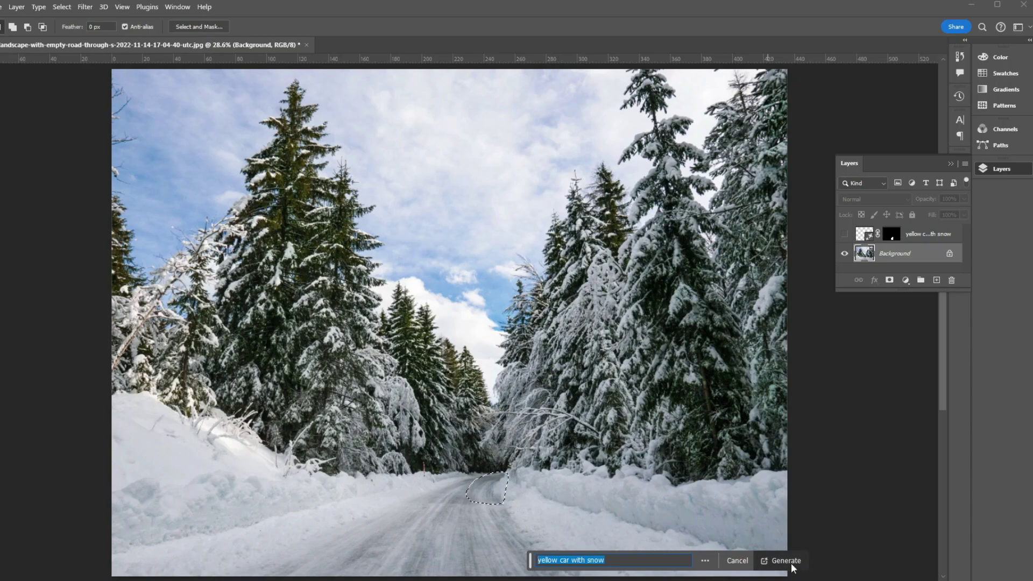
{"action": "left_click", "coordinate": [955, 544]}
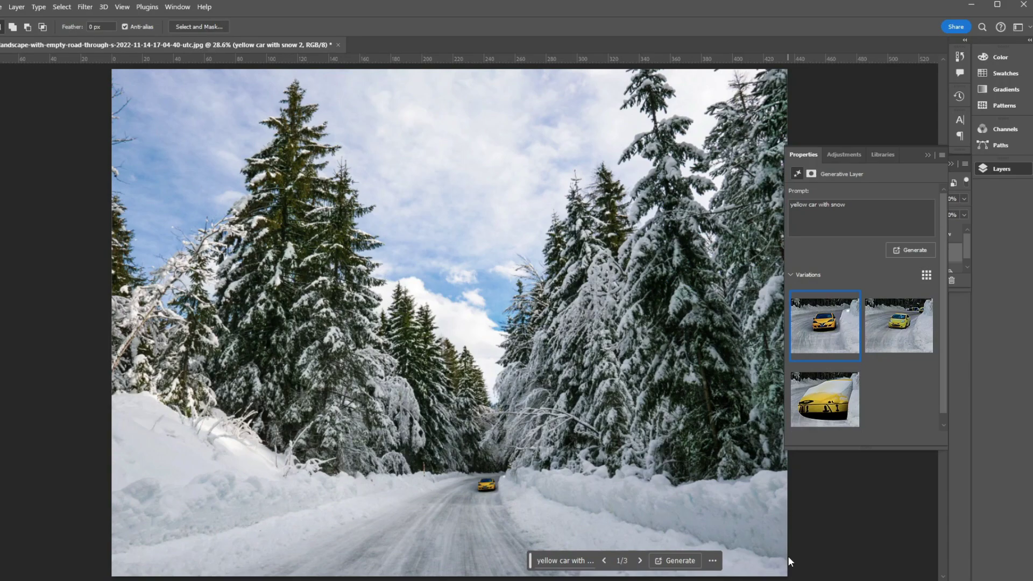
- Compare the new car's variations, keep variation 1, and outline a foreground road patch
{"action": "left_click", "coordinate": [875, 341]}
{"action": "left_click", "coordinate": [828, 408]}
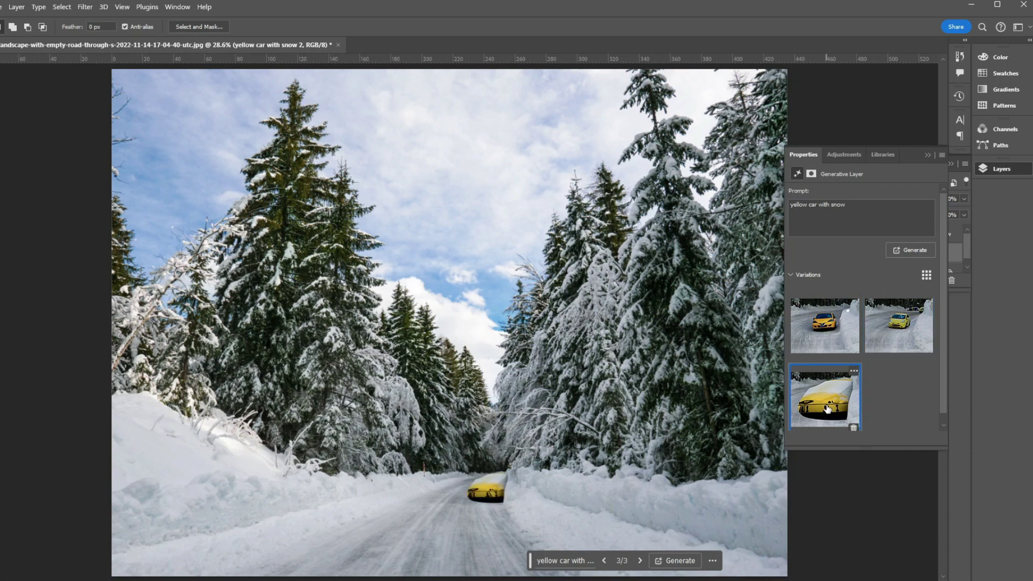
{"action": "left_click", "coordinate": [888, 334]}
{"action": "left_click", "coordinate": [827, 345]}
{"action": "mouse_move", "coordinate": [504, 443]}
{"action": "left_mouse_down"}
{"action": "mouse_move", "coordinate": [477, 457]}
{"action": "mouse_move", "coordinate": [487, 490]}
{"action": "mouse_move", "coordinate": [532, 480]}
{"action": "mouse_move", "coordinate": [506, 444]}
{"action": "left_mouse_up"}
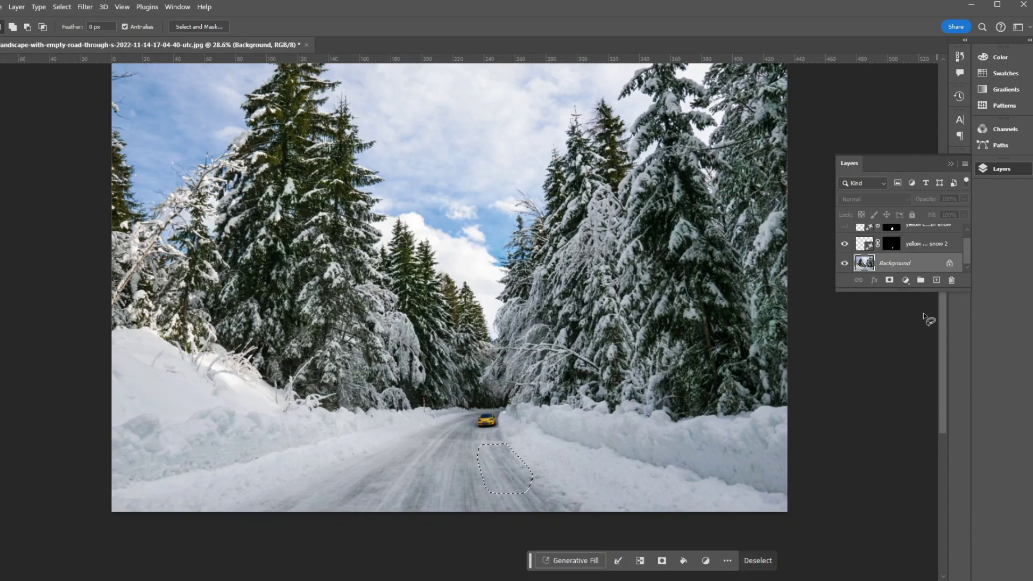
- Change the prompt to 'red car with snow' and generate it in the foreground patch
{"action": "left_click", "coordinate": [576, 561]}
{"action": "double_click", "coordinate": [553, 560]}
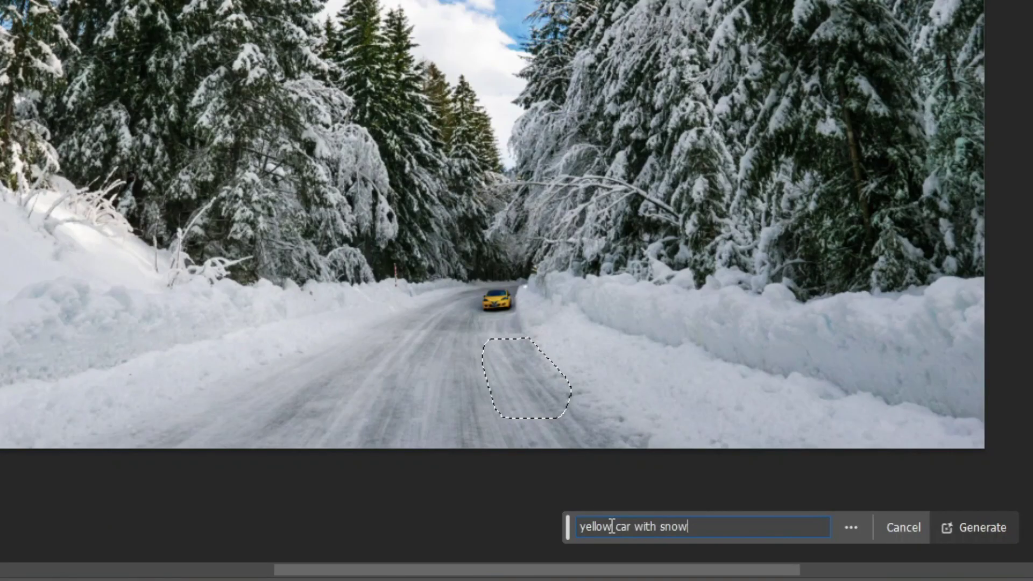
{"action": "type", "text": "red car with snow"}
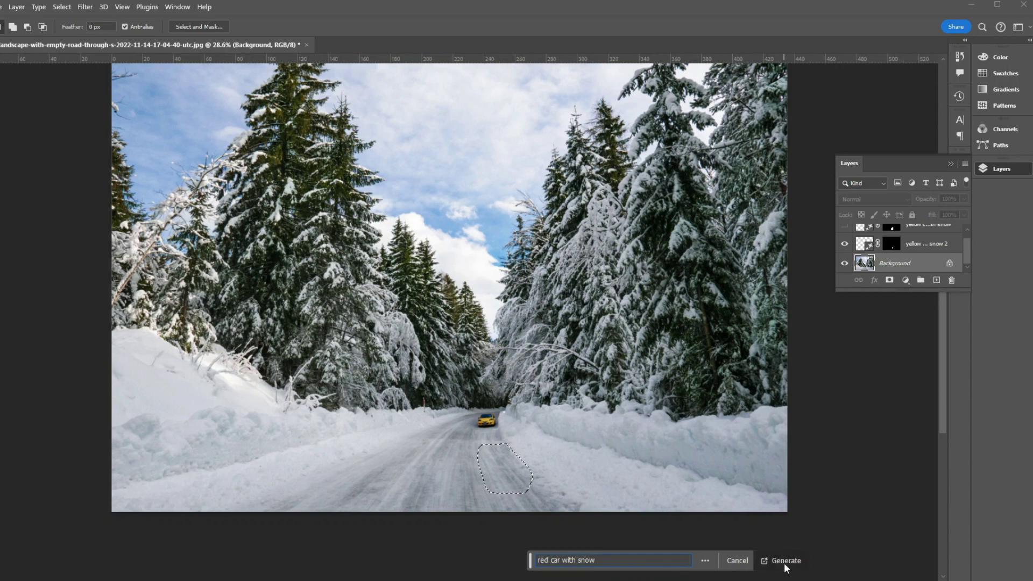
{"action": "left_click", "coordinate": [973, 527]}
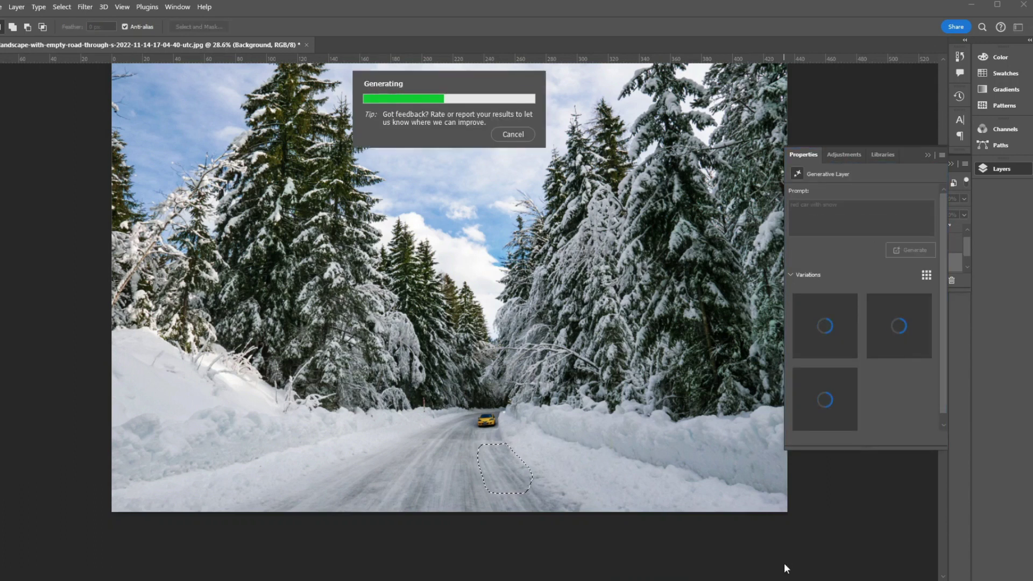
- Compare the red car variations and keep the first one
{"action": "left_click", "coordinate": [899, 328]}
{"action": "left_click", "coordinate": [801, 402]}
{"action": "left_click", "coordinate": [813, 328]}
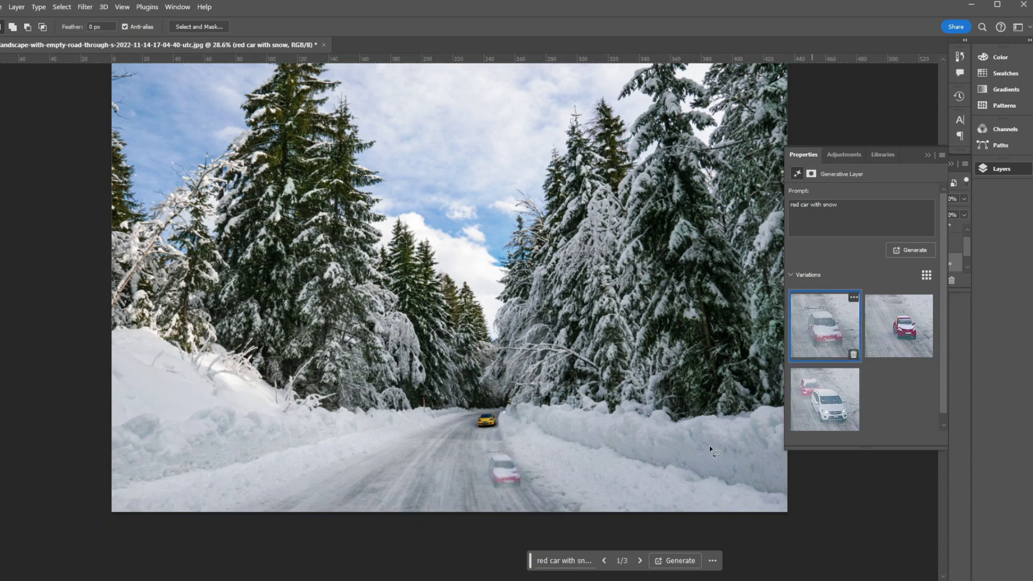
{"action": "key", "text": "v"}
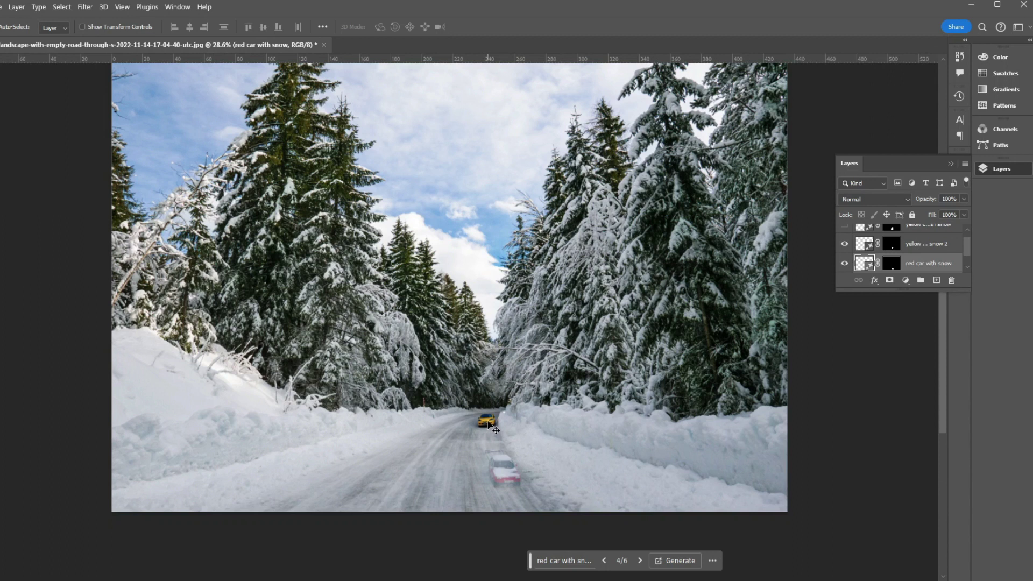
- Copy the distant yellow car to the lower-left road, rotated about 9.7° and scaled about 252%
{"action": "left_click_drag", "start_coordinate": [488, 423], "coordinate": [358, 479]}
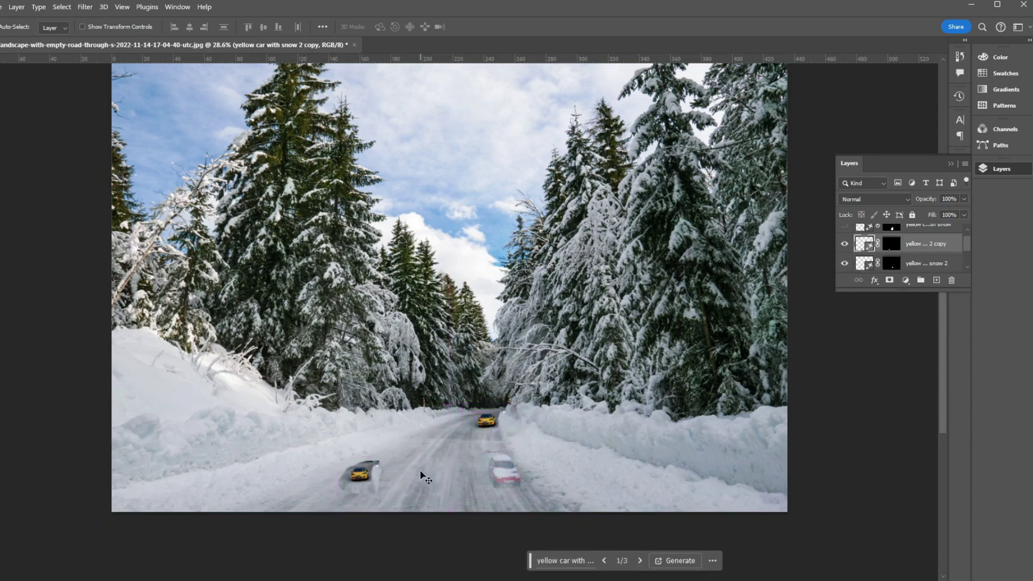
{"action": "key", "text": "ctrl+t"}
{"action": "left_click_drag", "start_coordinate": [399, 452], "coordinate": [429, 434]}
{"action": "left_click_drag", "start_coordinate": [358, 464], "coordinate": [389, 457]}
{"action": "left_click_drag", "start_coordinate": [470, 423], "coordinate": [471, 425]}
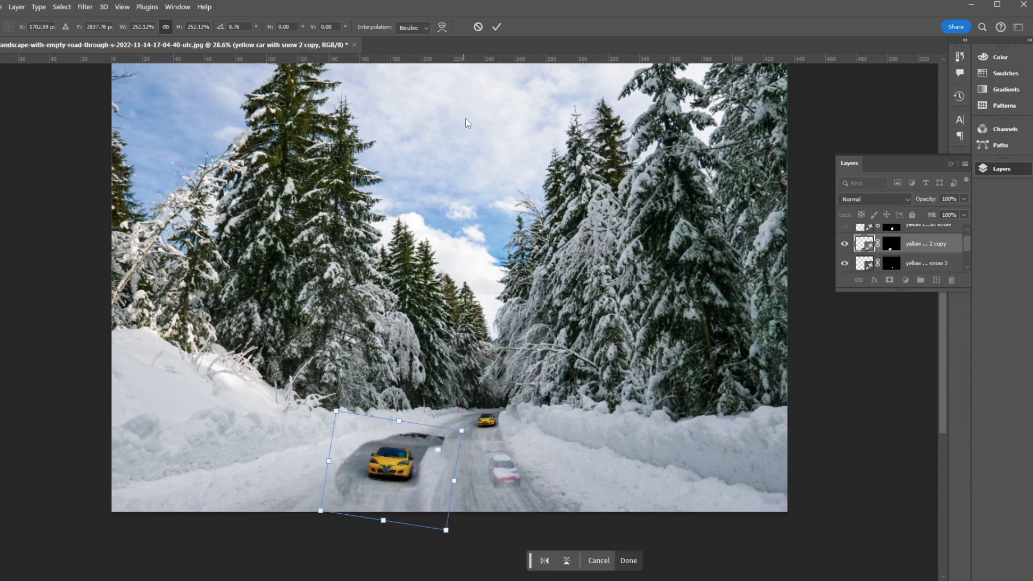
{"action": "left_click", "coordinate": [496, 27]}
- Regenerate variations for the copied yellow car and compare the fourth through first
{"action": "left_click_drag", "start_coordinate": [927, 163], "coordinate": [944, 256]}
{"action": "left_click", "coordinate": [964, 160]}
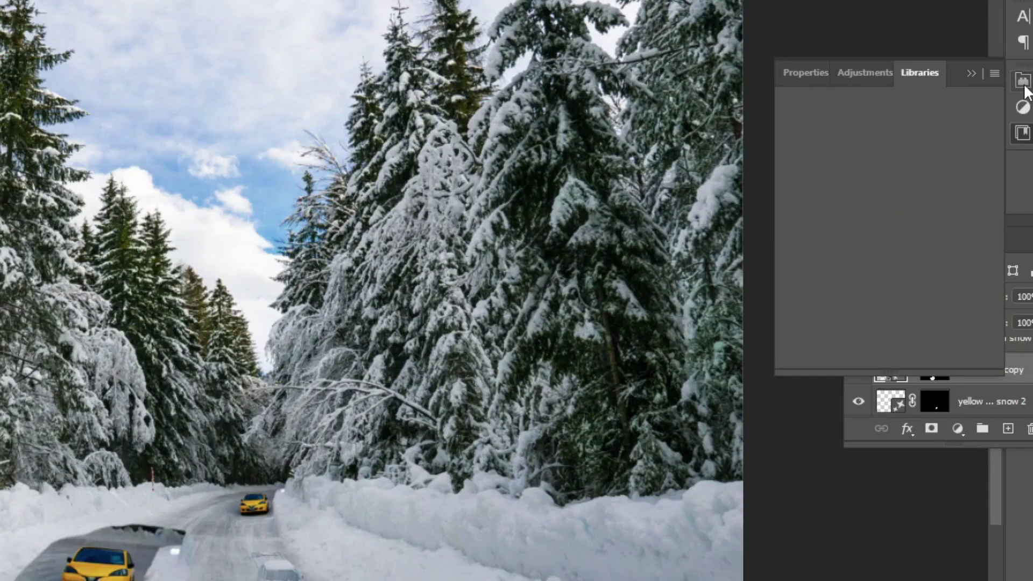
{"action": "left_click", "coordinate": [1025, 86]}
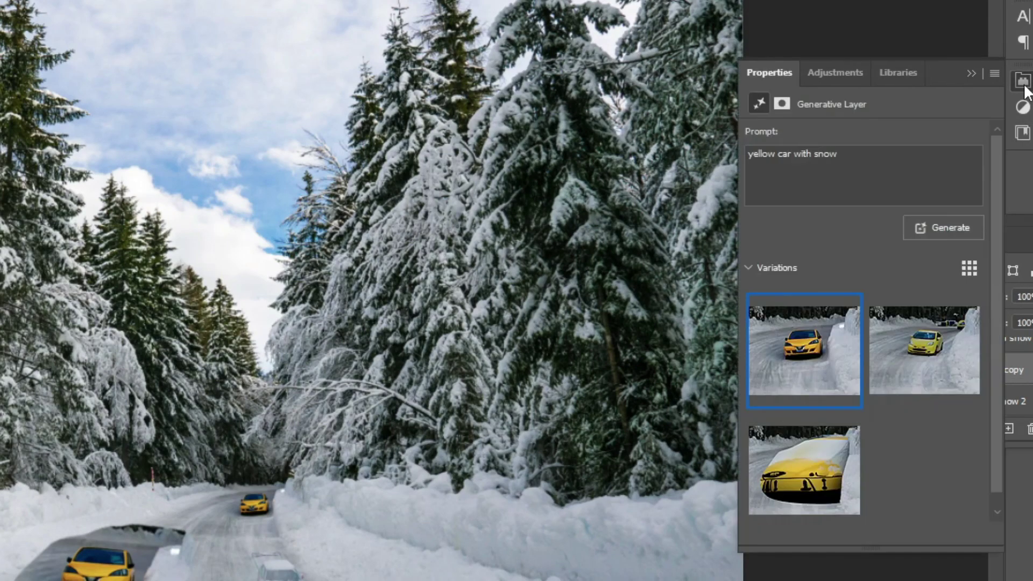
{"action": "left_click", "coordinate": [951, 227]}
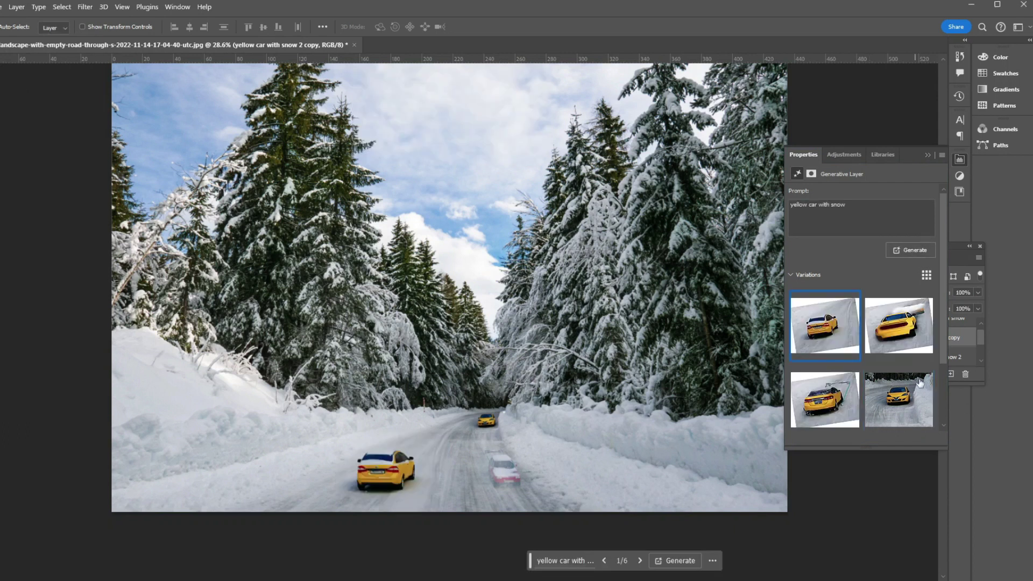
{"action": "left_click", "coordinate": [880, 411]}
{"action": "left_click", "coordinate": [856, 412]}
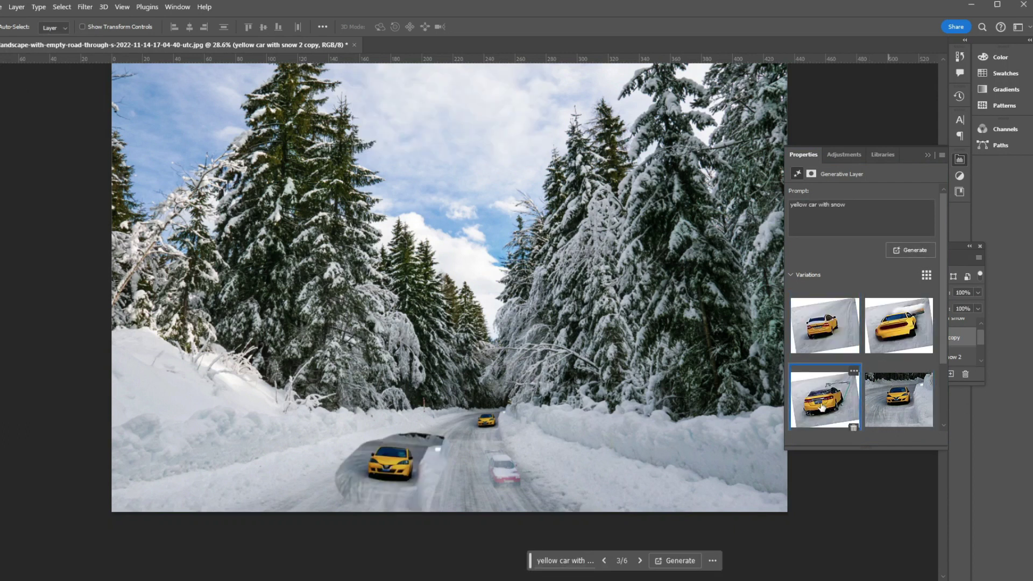
{"action": "left_click", "coordinate": [886, 336]}
{"action": "left_click", "coordinate": [816, 334]}
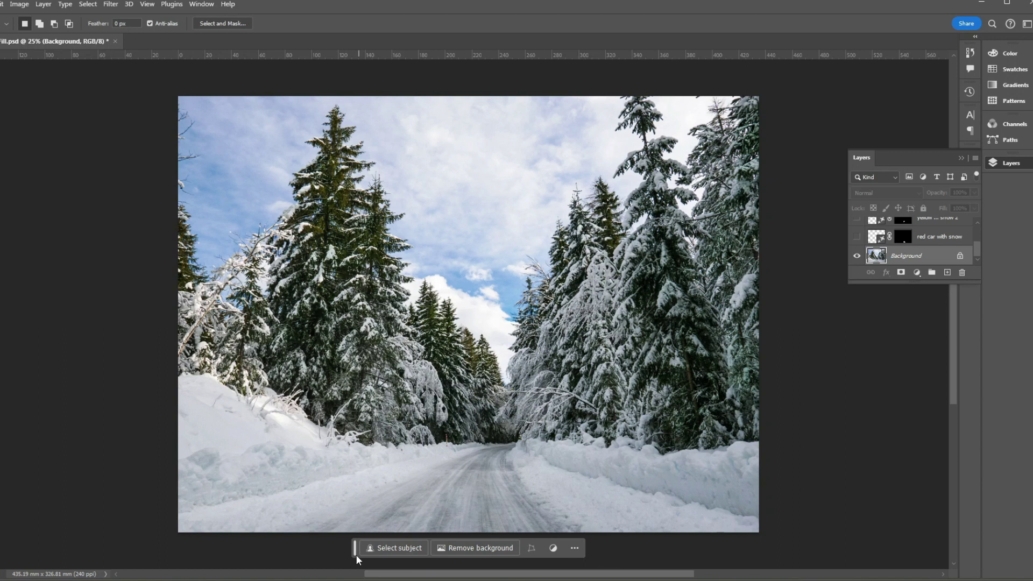
- Reposition the Contextual Task Bar around the image, settling on its lower right
{"action": "left_click_drag", "start_coordinate": [355, 548], "coordinate": [197, 140]}
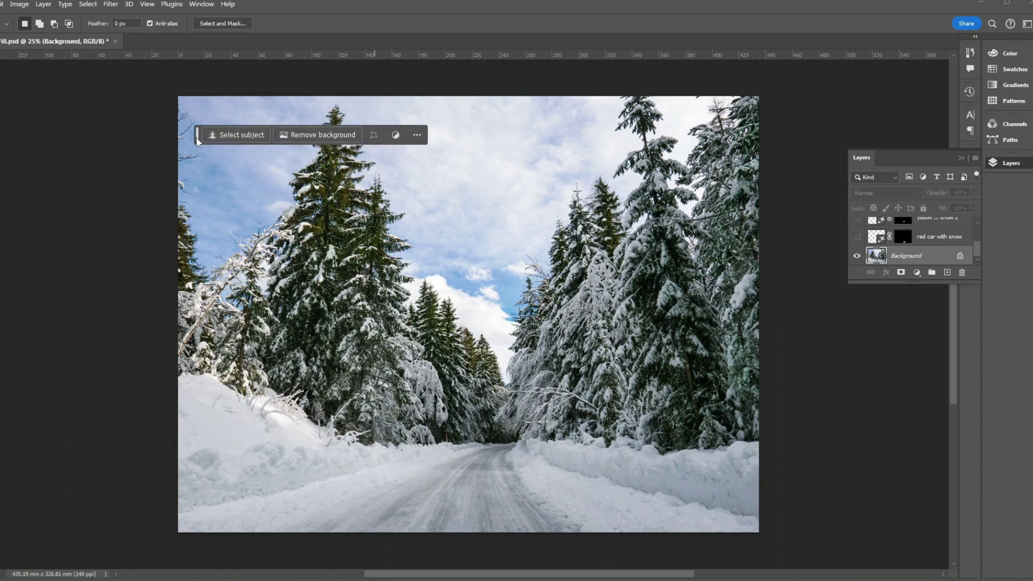
{"action": "mouse_move", "coordinate": [506, 422]}
{"action": "left_mouse_down"}
{"action": "mouse_move", "coordinate": [468, 468]}
{"action": "mouse_move", "coordinate": [479, 499]}
{"action": "mouse_move", "coordinate": [513, 491]}
{"action": "mouse_move", "coordinate": [507, 423]}
{"action": "left_mouse_up"}
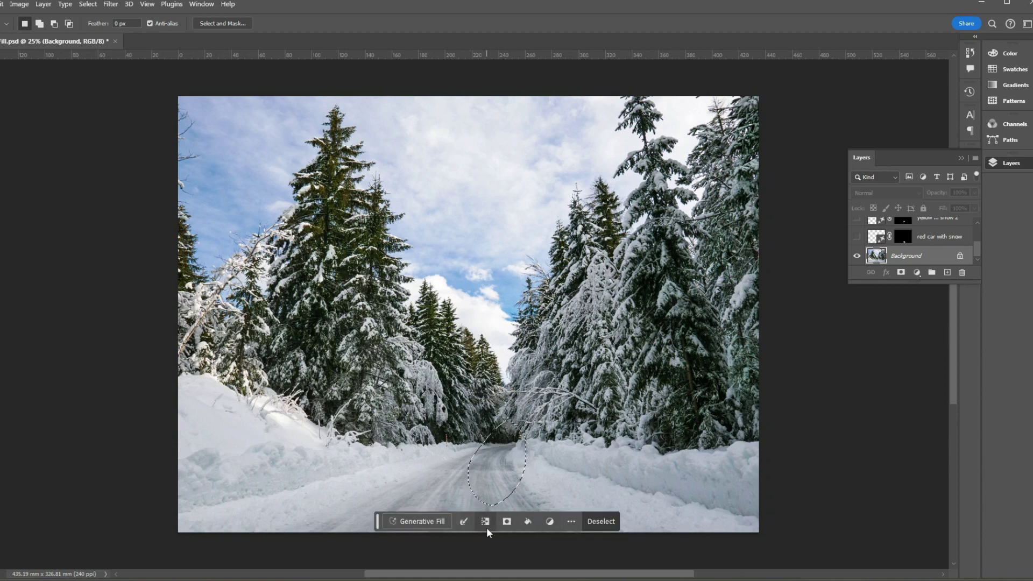
{"action": "left_click_drag", "start_coordinate": [376, 524], "coordinate": [515, 521]}
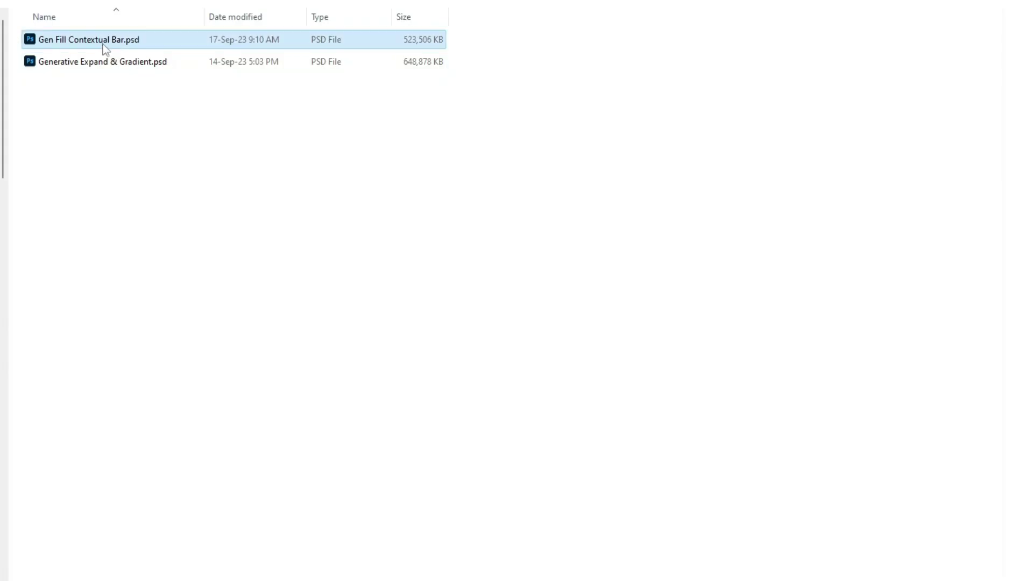
{"action": "left_click_drag", "start_coordinate": [102, 44], "coordinate": [269, 96]}
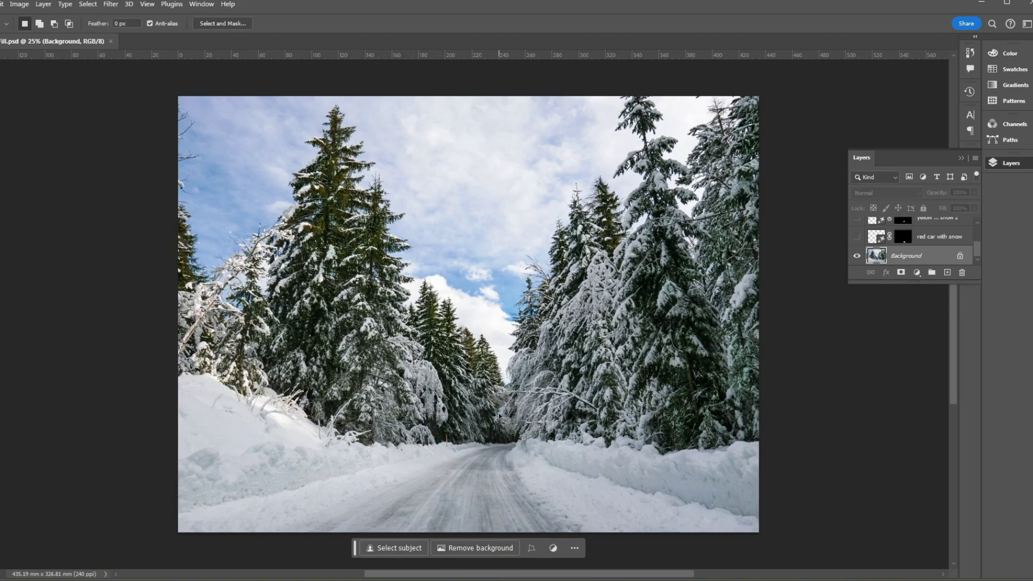
{"action": "left_click_drag", "start_coordinate": [354, 557], "coordinate": [525, 523]}
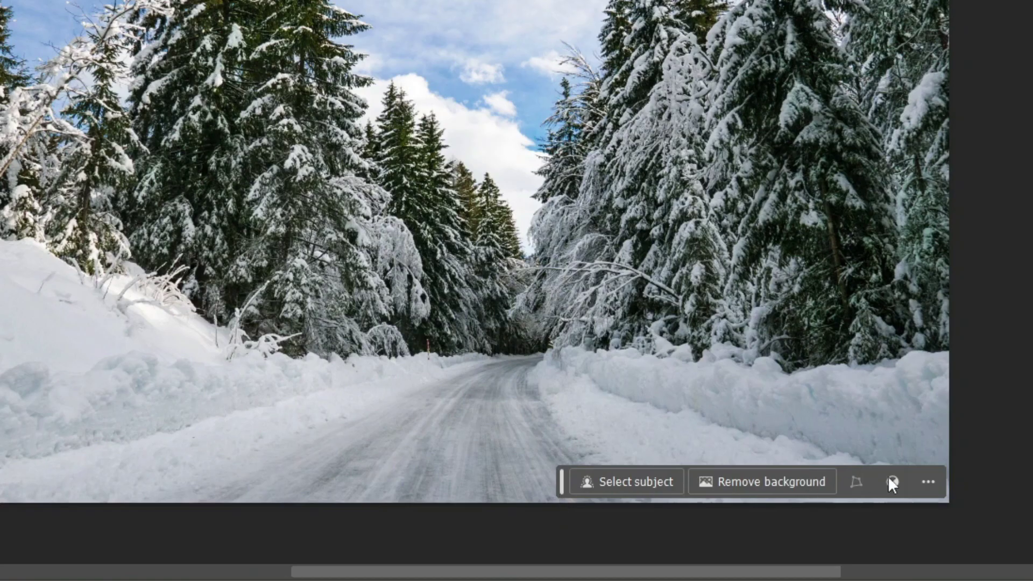
- Pin the task bar's position and lasso a patch of road near the image centre
{"action": "left_click", "coordinate": [928, 481]}
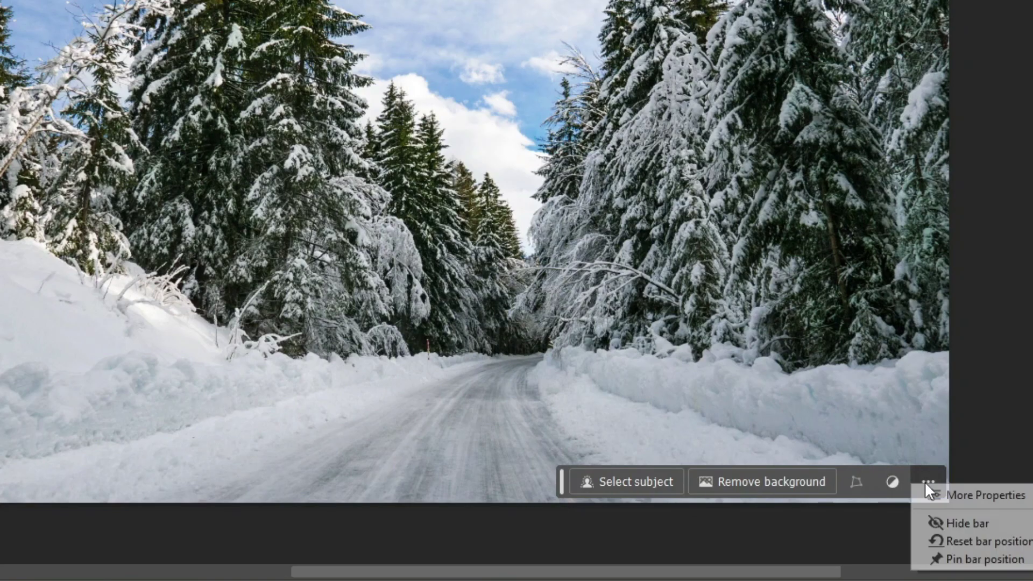
{"action": "left_click", "coordinate": [989, 562]}
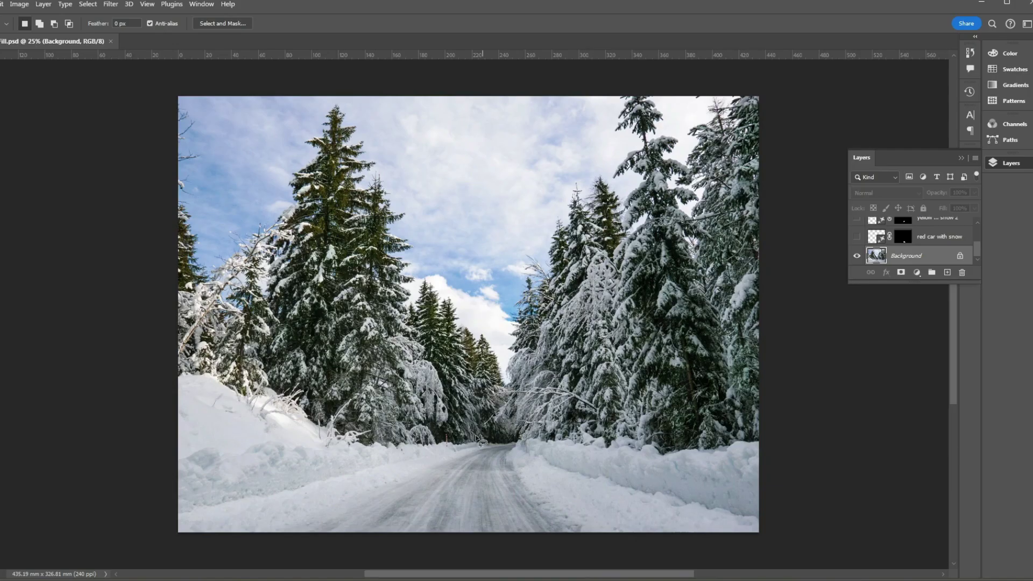
{"action": "mouse_move", "coordinate": [509, 301]}
{"action": "left_mouse_down"}
{"action": "mouse_move", "coordinate": [469, 420]}
{"action": "mouse_move", "coordinate": [557, 426]}
{"action": "left_mouse_up"}
{"action": "mouse_move", "coordinate": [523, 486]}
{"action": "left_mouse_down"}
{"action": "mouse_move", "coordinate": [523, 417]}
{"action": "mouse_move", "coordinate": [499, 416]}
{"action": "left_mouse_up"}
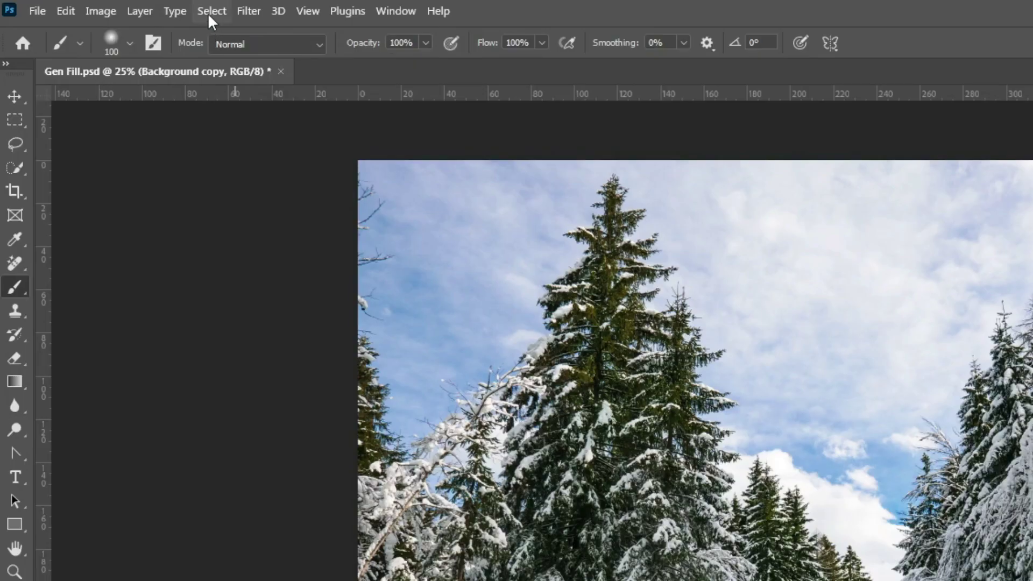
- Select the sky, add a layer mask to Background copy, and invert it to hide the sky
{"action": "left_click", "coordinate": [211, 11]}
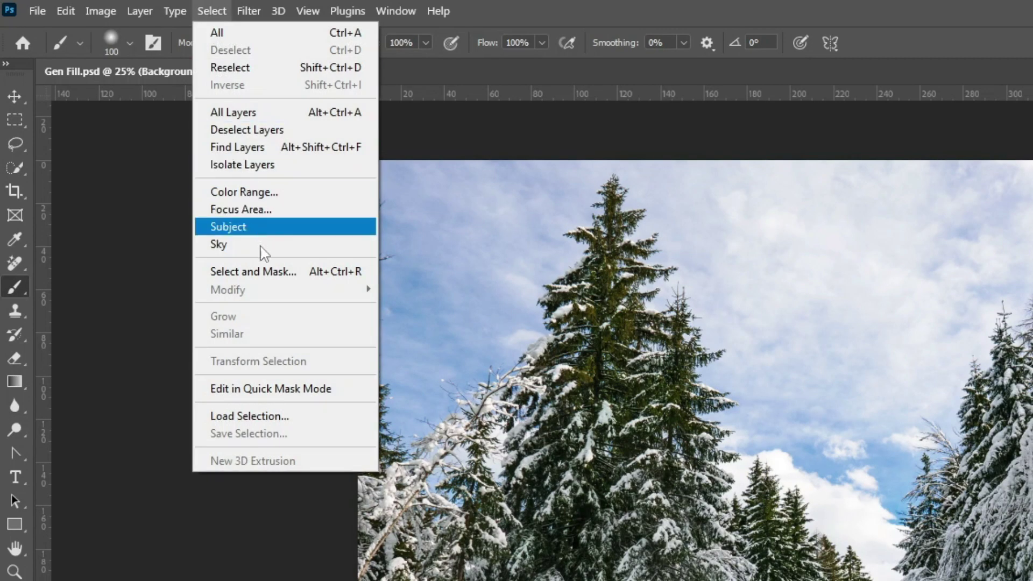
{"action": "left_click", "coordinate": [264, 245]}
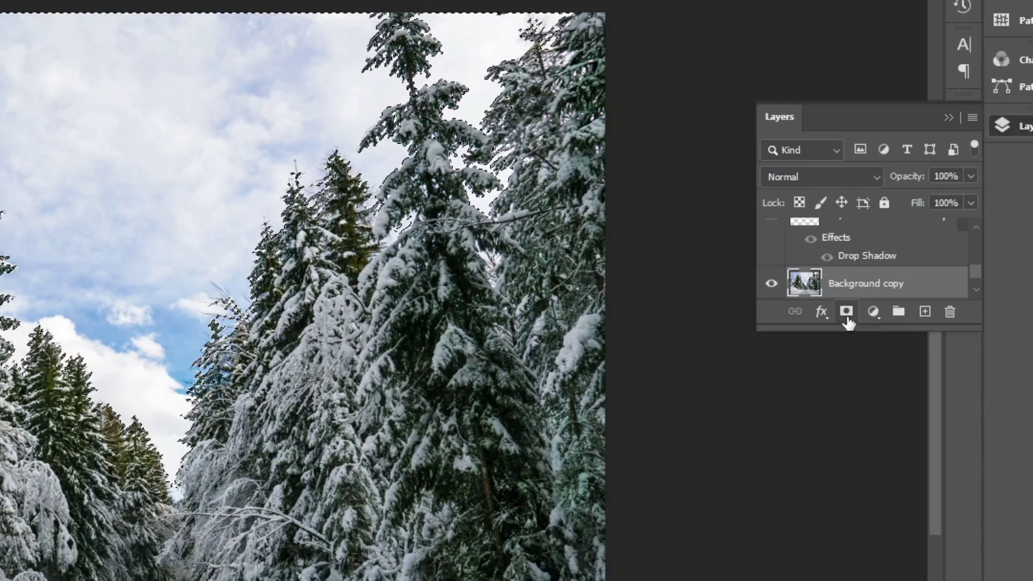
{"action": "left_click", "coordinate": [893, 272]}
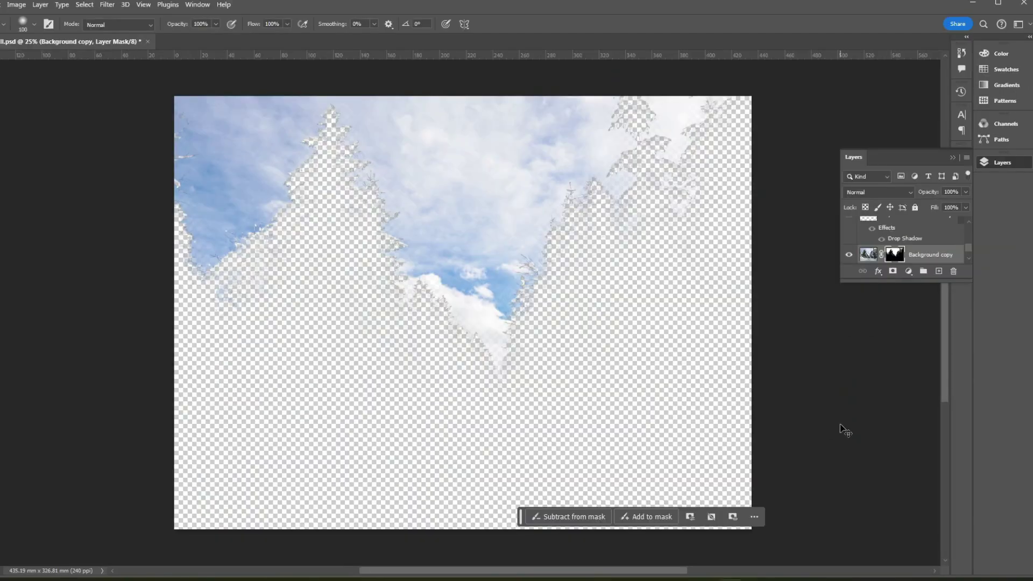
{"action": "key", "text": "ctrl+i"}
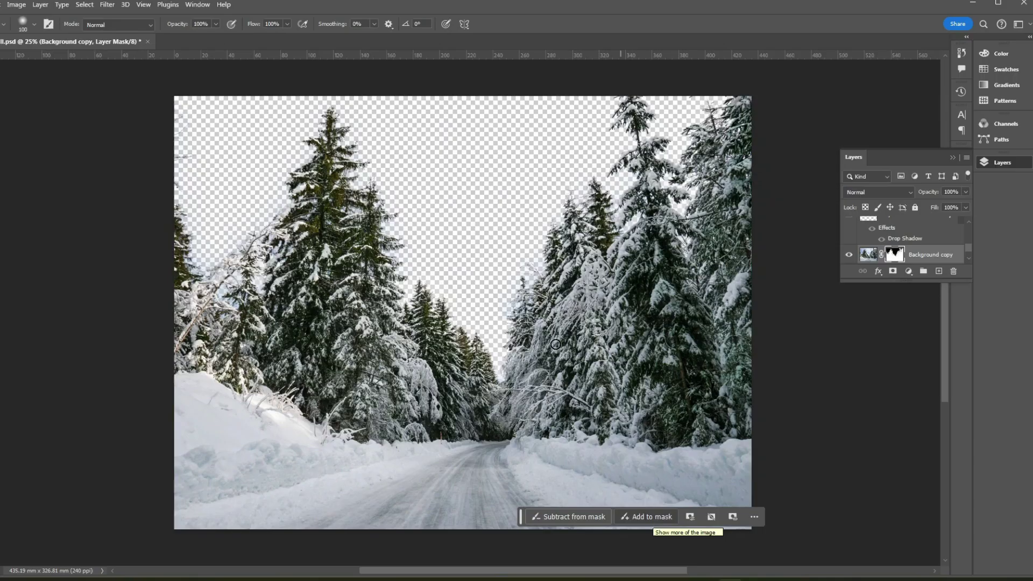
- Set the brush to subtract from the mask at size 175
{"action": "scroll", "coordinate": [525, 318], "scroll_direction": "up", "scroll_amount": 5}
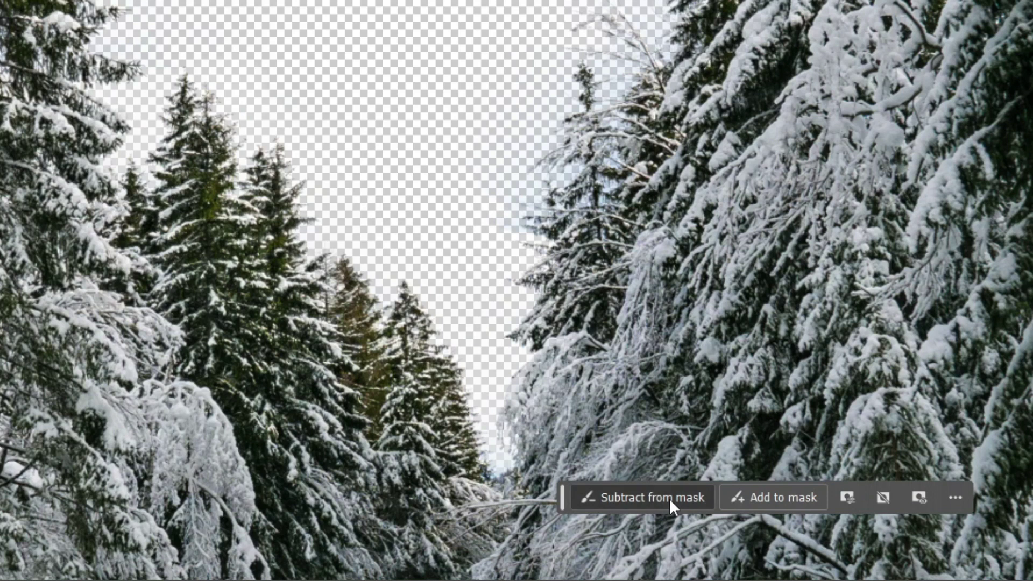
{"action": "left_click", "coordinate": [670, 498]}
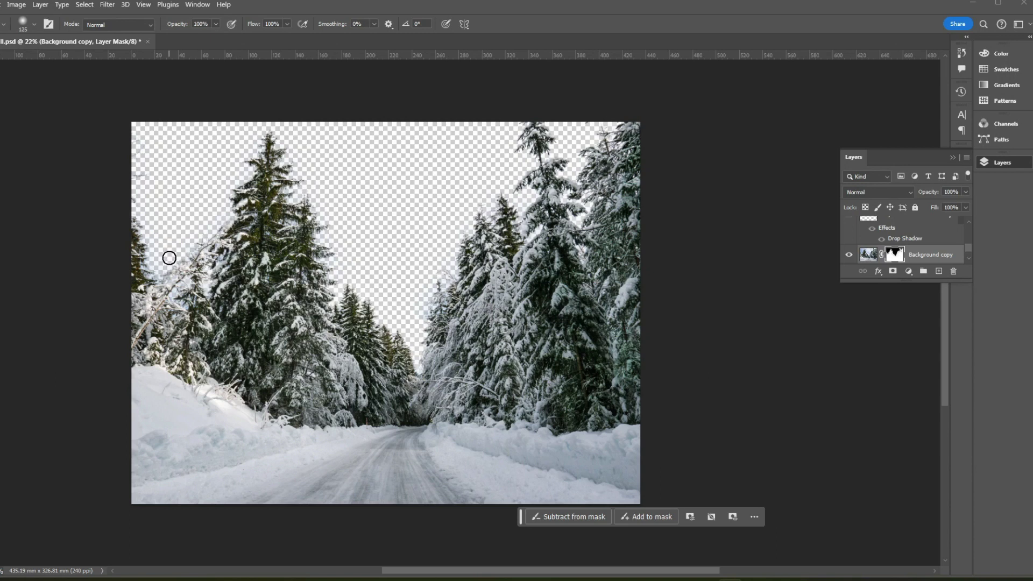
{"action": "key", "text": "bracketright"}
{"action": "key", "text": "bracketright"}
- Paint the mask to hide haze and sky gaps, restore tree edges, and load it as a selection
{"action": "mouse_move", "coordinate": [146, 271]}
{"action": "left_mouse_down"}
{"action": "mouse_move", "coordinate": [146, 184]}
{"action": "mouse_move", "coordinate": [134, 155]}
{"action": "mouse_move", "coordinate": [146, 154]}
{"action": "mouse_move", "coordinate": [127, 237]}
{"action": "mouse_move", "coordinate": [143, 175]}
{"action": "left_mouse_up"}
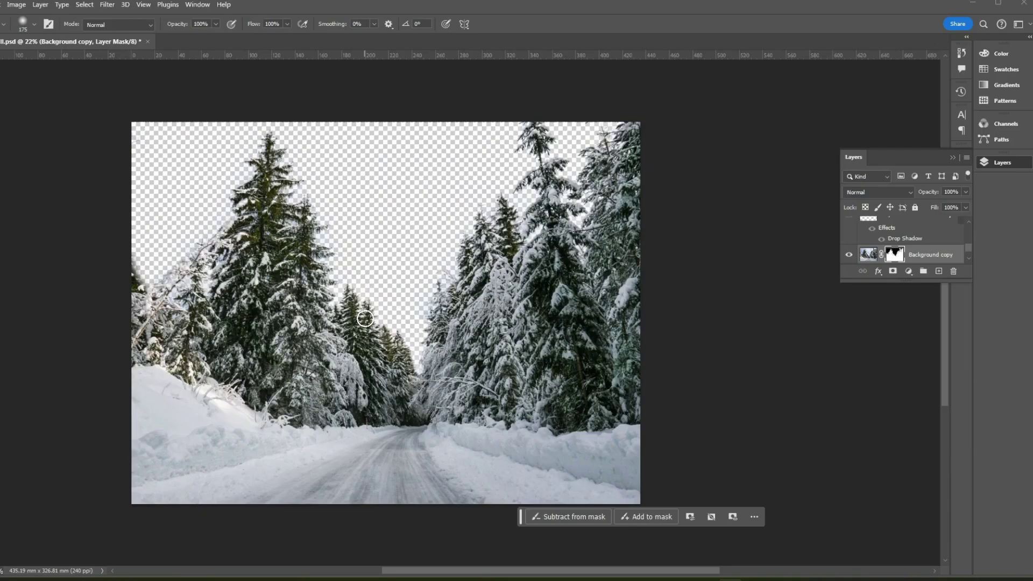
{"action": "mouse_move", "coordinate": [397, 319]}
{"action": "left_mouse_down"}
{"action": "mouse_move", "coordinate": [404, 390]}
{"action": "mouse_move", "coordinate": [414, 396]}
{"action": "mouse_move", "coordinate": [408, 353]}
{"action": "mouse_move", "coordinate": [404, 415]}
{"action": "mouse_move", "coordinate": [424, 418]}
{"action": "mouse_move", "coordinate": [428, 323]}
{"action": "mouse_move", "coordinate": [449, 266]}
{"action": "left_mouse_up"}
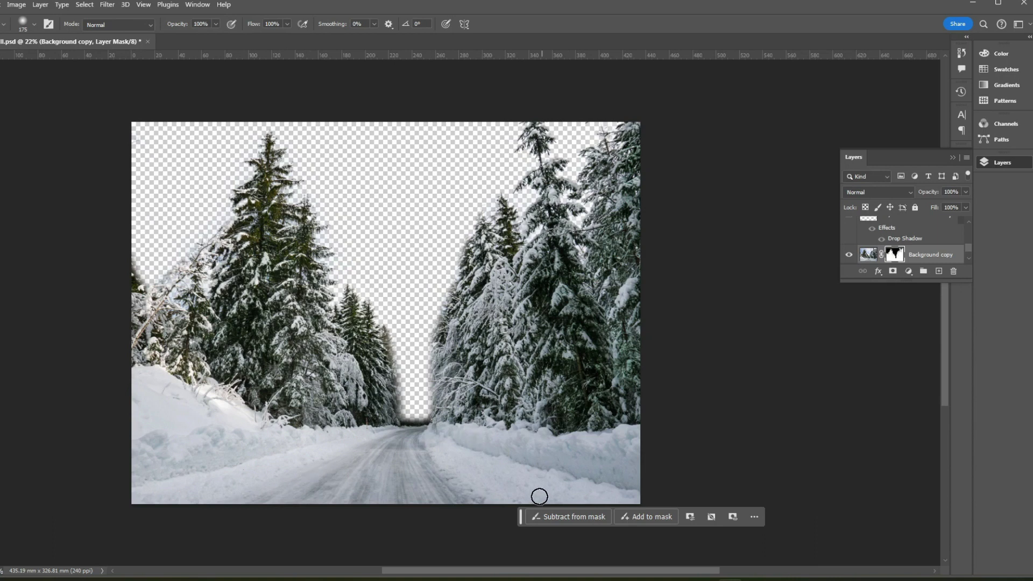
{"action": "mouse_move", "coordinate": [509, 184]}
{"action": "left_mouse_down"}
{"action": "mouse_move", "coordinate": [564, 157]}
{"action": "mouse_move", "coordinate": [544, 132]}
{"action": "mouse_move", "coordinate": [557, 157]}
{"action": "left_mouse_up"}
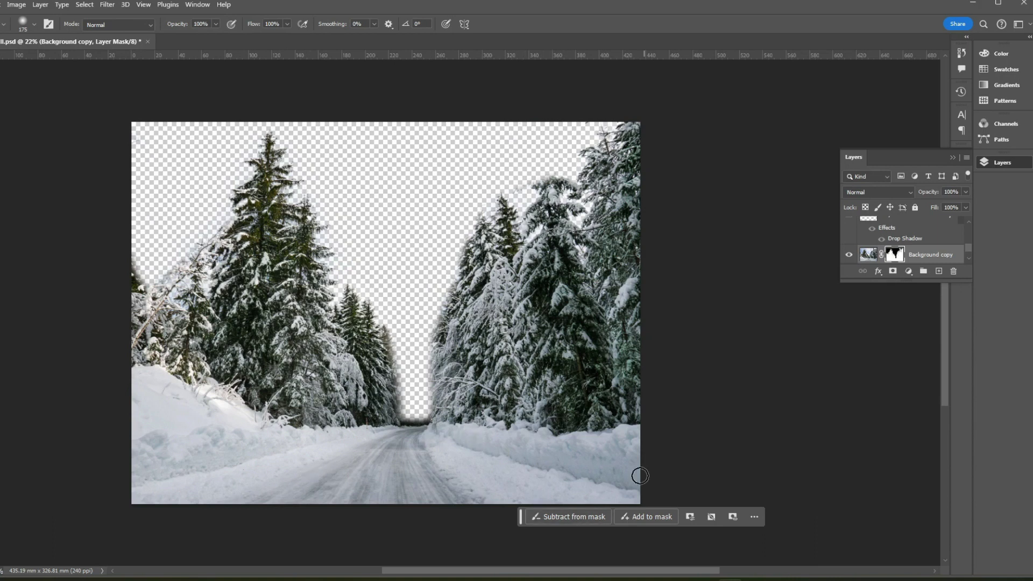
{"action": "mouse_move", "coordinate": [597, 219]}
{"action": "left_mouse_down"}
{"action": "mouse_move", "coordinate": [578, 244]}
{"action": "mouse_move", "coordinate": [599, 267]}
{"action": "mouse_move", "coordinate": [530, 226]}
{"action": "mouse_move", "coordinate": [497, 242]}
{"action": "left_mouse_up"}
{"action": "mouse_move", "coordinate": [455, 425]}
{"action": "left_mouse_down"}
{"action": "mouse_move", "coordinate": [301, 226]}
{"action": "mouse_move", "coordinate": [162, 288]}
{"action": "mouse_move", "coordinate": [258, 156]}
{"action": "mouse_move", "coordinate": [384, 425]}
{"action": "mouse_move", "coordinate": [154, 470]}
{"action": "left_mouse_up"}
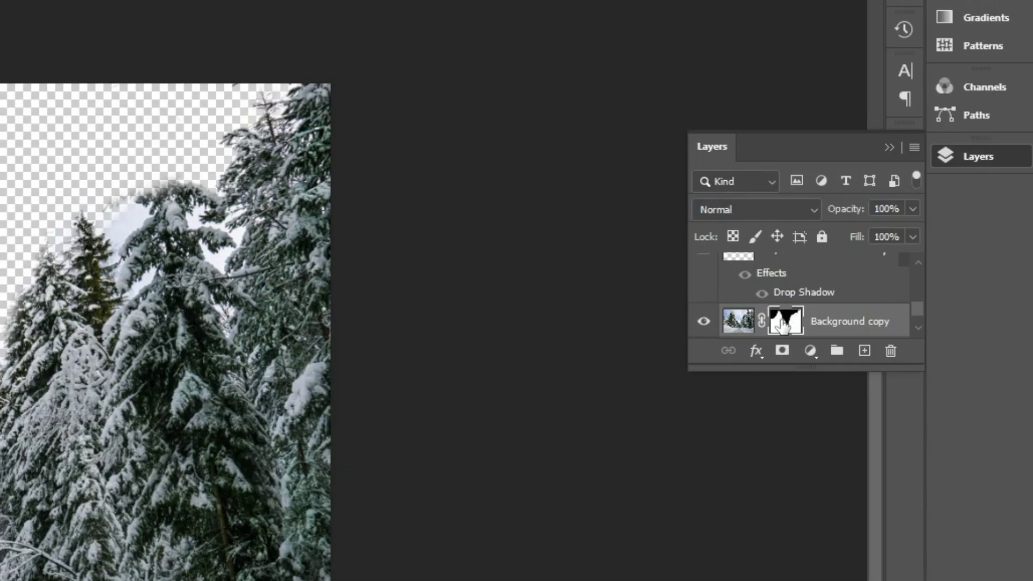
{"action": "left_click_drag", "start_coordinate": [781, 324], "coordinate": [782, 327]}
- Load the mask as a selection, contract it by 2 pixels, and run Generative Fill on it
{"action": "left_click", "coordinate": [782, 325], "text": "ctrl"}
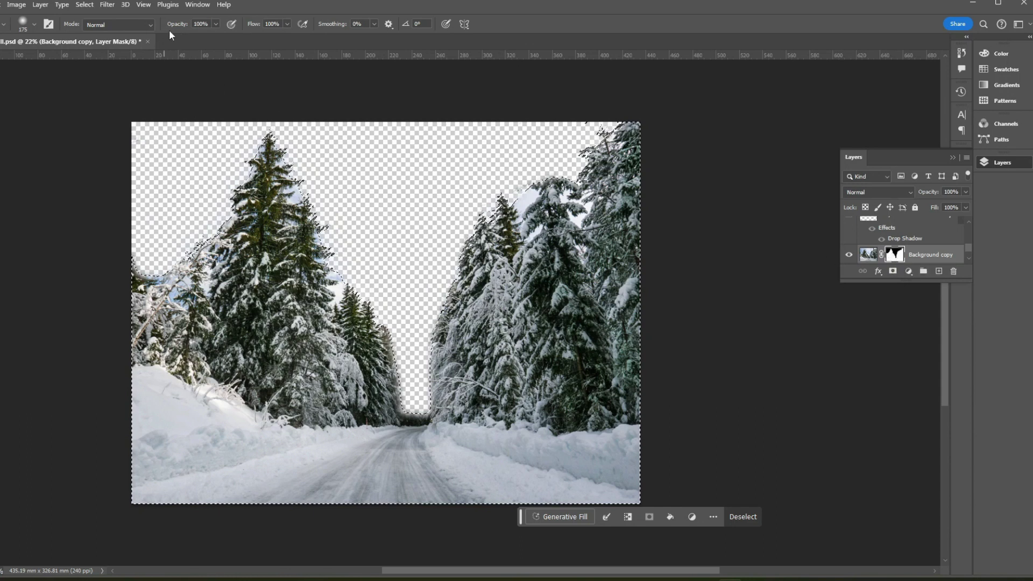
{"action": "left_click", "coordinate": [85, 5]}
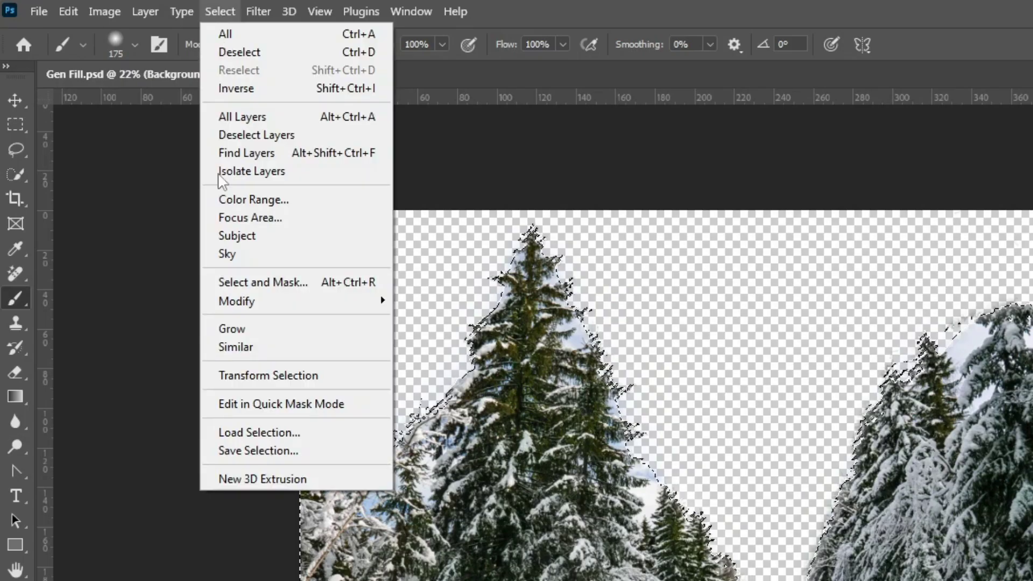
{"action": "mouse_move", "coordinate": [273, 304]}
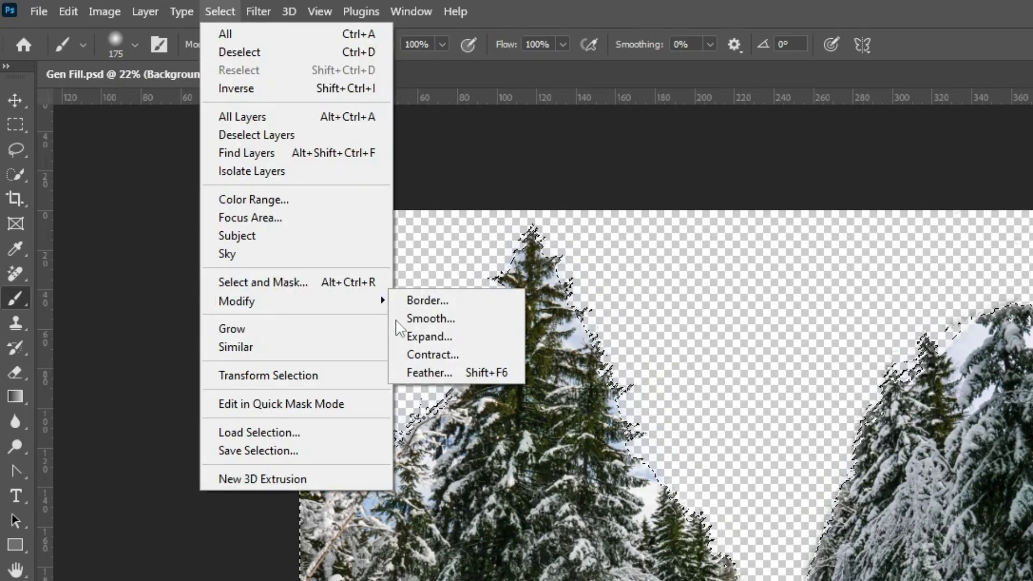
{"action": "left_click", "coordinate": [437, 355]}
{"action": "type", "text": "2"}
{"action": "left_click", "coordinate": [993, 310]}
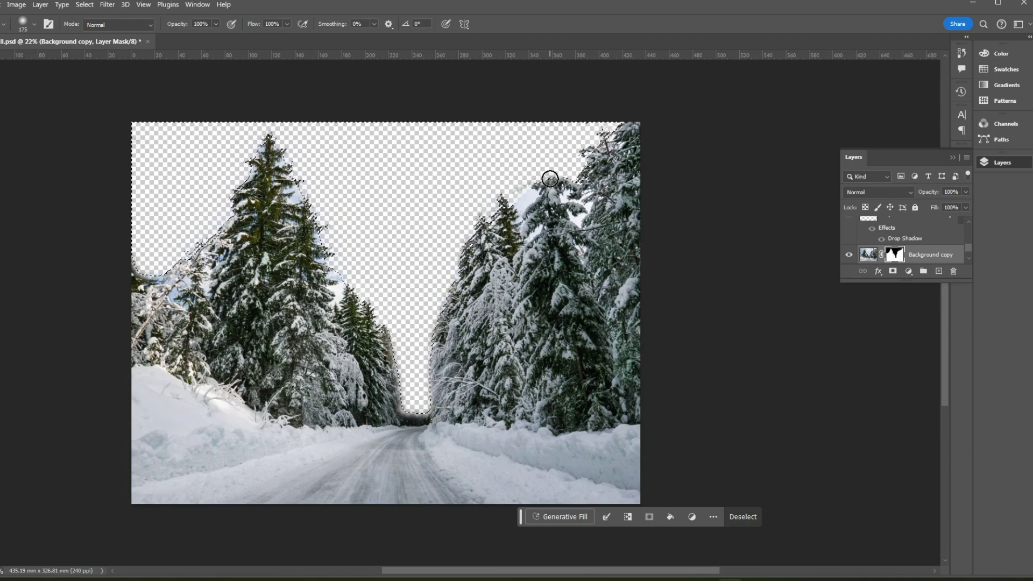
{"action": "left_click", "coordinate": [574, 517]}
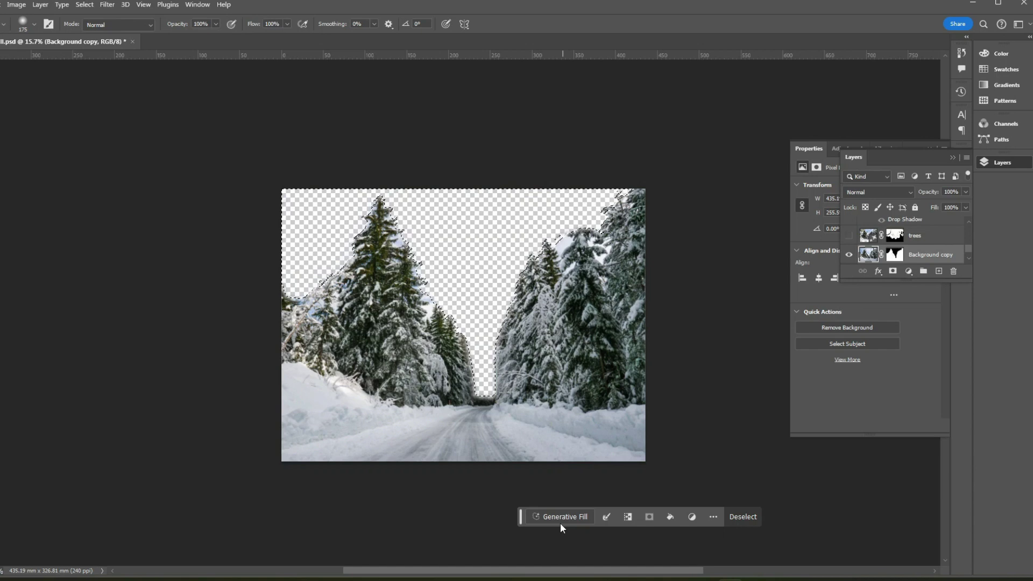
- Generative Fill the sky with the prompt 'colourful sky'
{"action": "left_click", "coordinate": [561, 523]}
{"action": "type", "text": "colourful sky"}
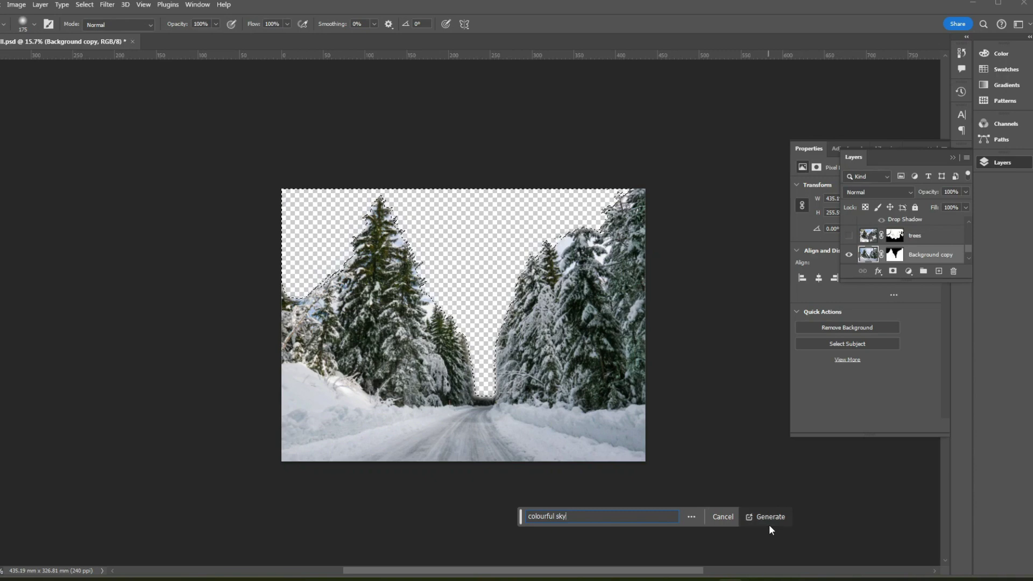
{"action": "left_click", "coordinate": [771, 519]}
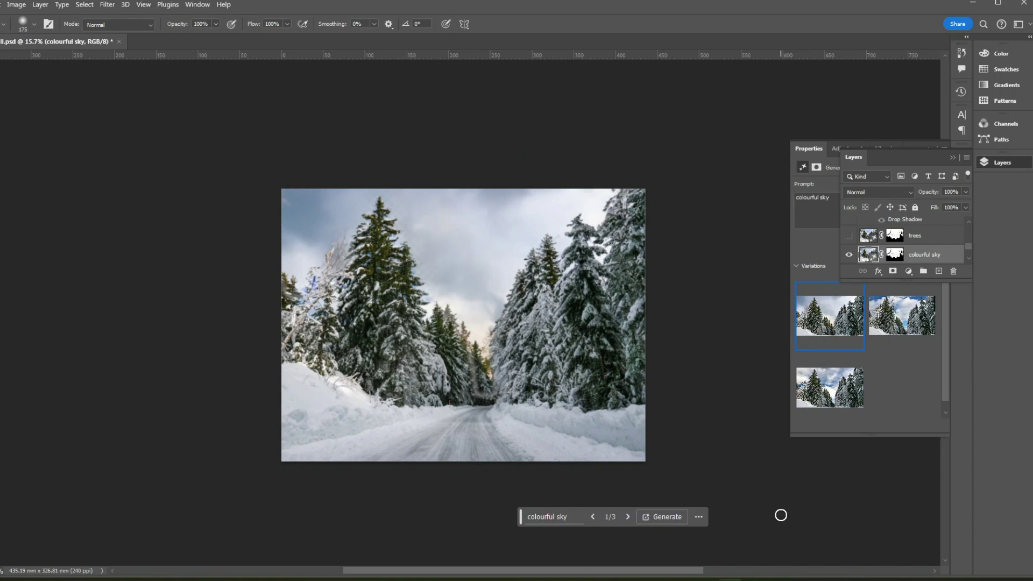
- Compare the blue and grey sky variations, choose the third, and toggle the layer's visibility
{"action": "left_click", "coordinate": [881, 323]}
{"action": "left_click", "coordinate": [882, 321]}
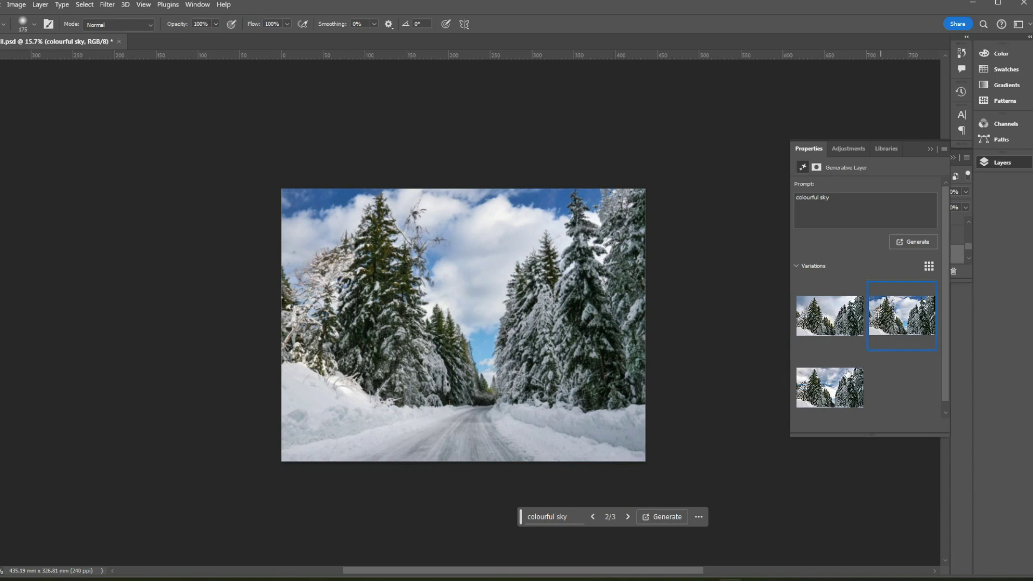
{"action": "left_click", "coordinate": [816, 391]}
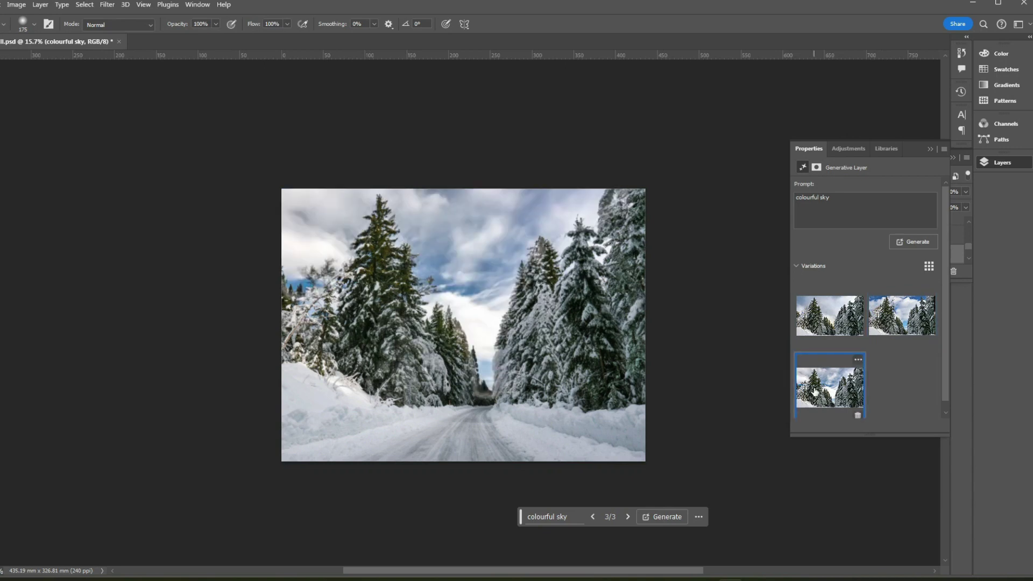
{"action": "left_click", "coordinate": [875, 325]}
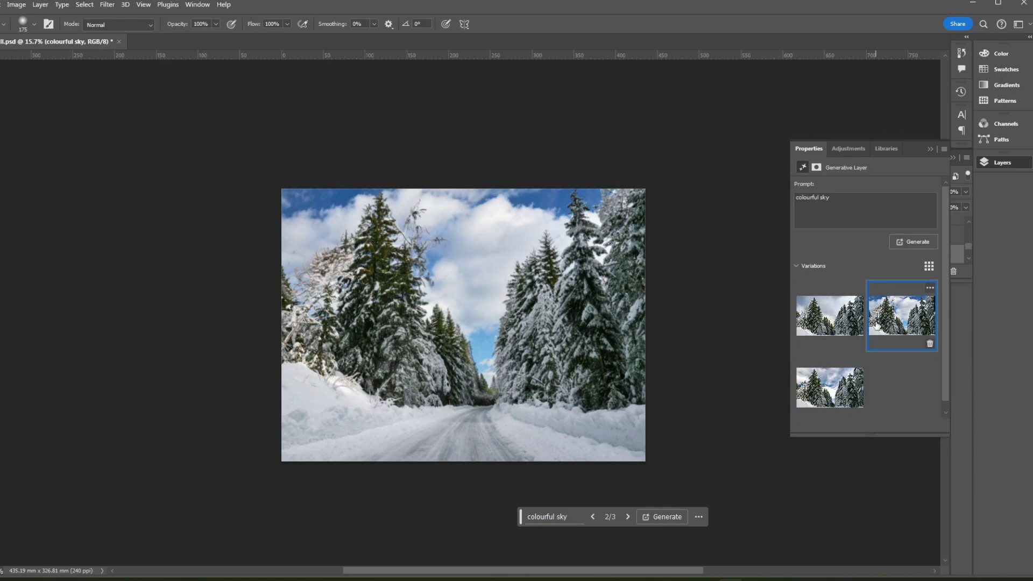
{"action": "left_click", "coordinate": [813, 386]}
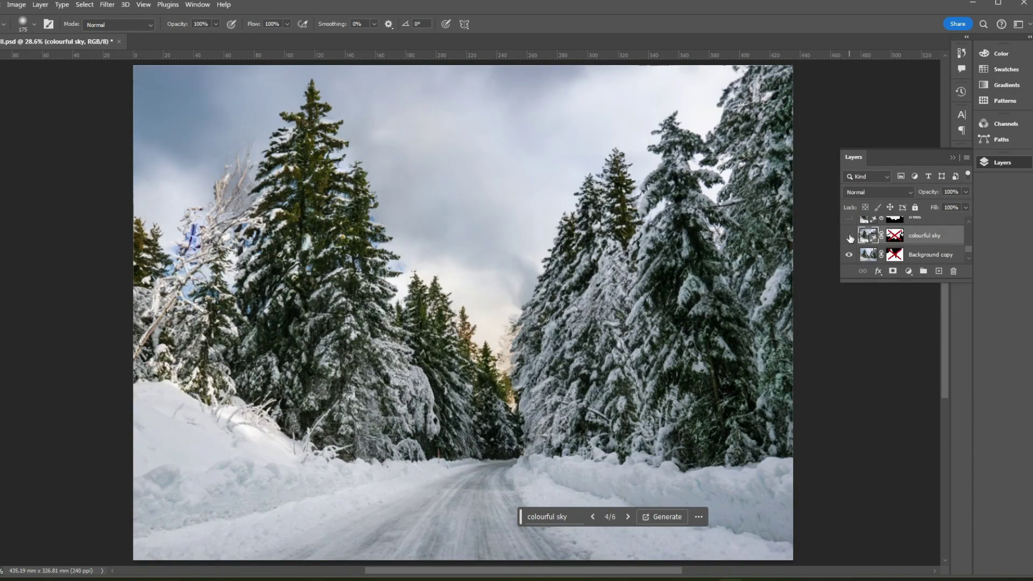
{"action": "left_click", "coordinate": [849, 235]}
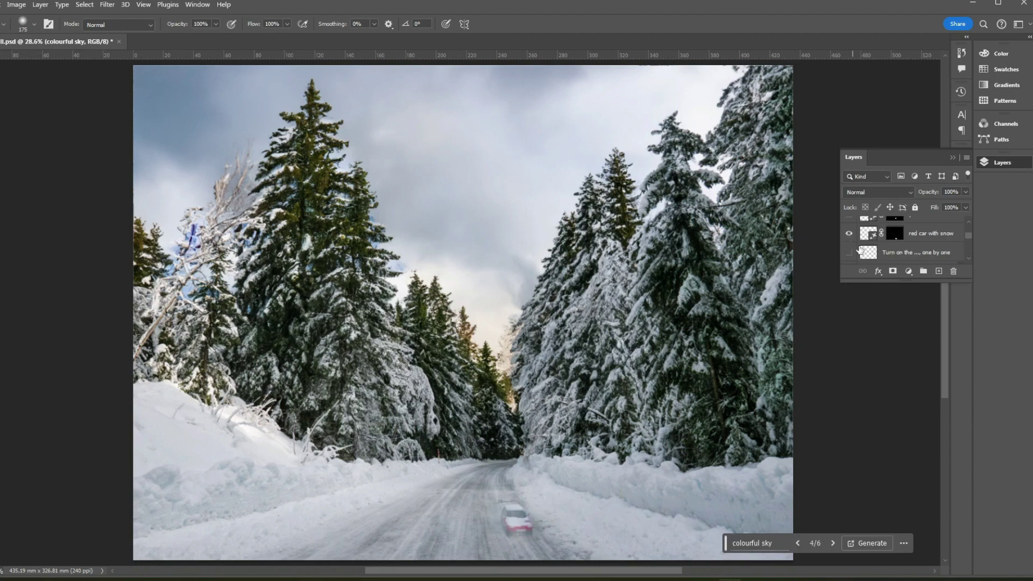
- Show the red car and both yellow car layers, and turn the colourful sky layer back on
{"action": "left_click", "coordinate": [848, 252]}
{"action": "left_click", "coordinate": [850, 234]}
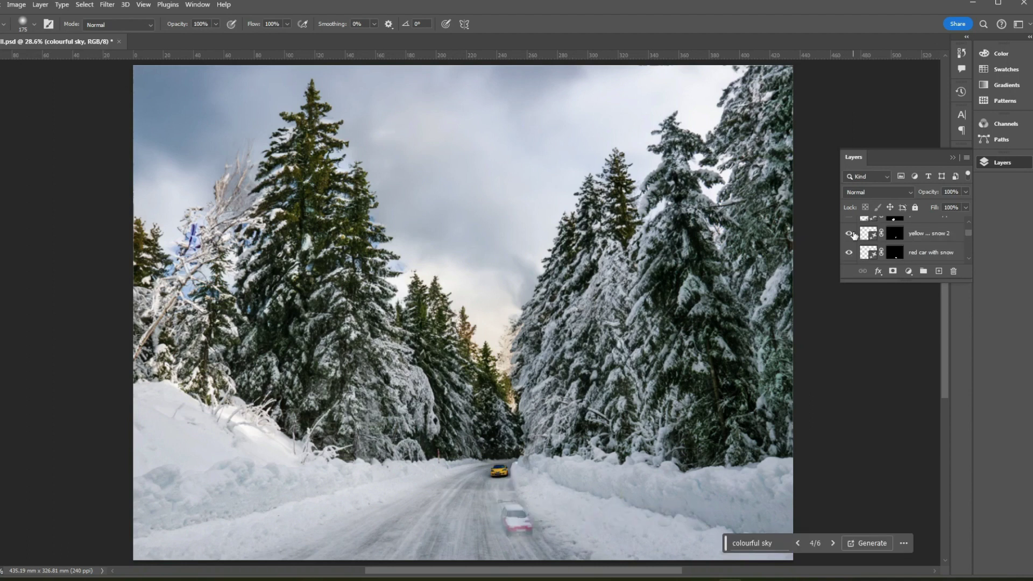
{"action": "scroll", "coordinate": [854, 236], "scroll_direction": "up", "scroll_amount": 2}
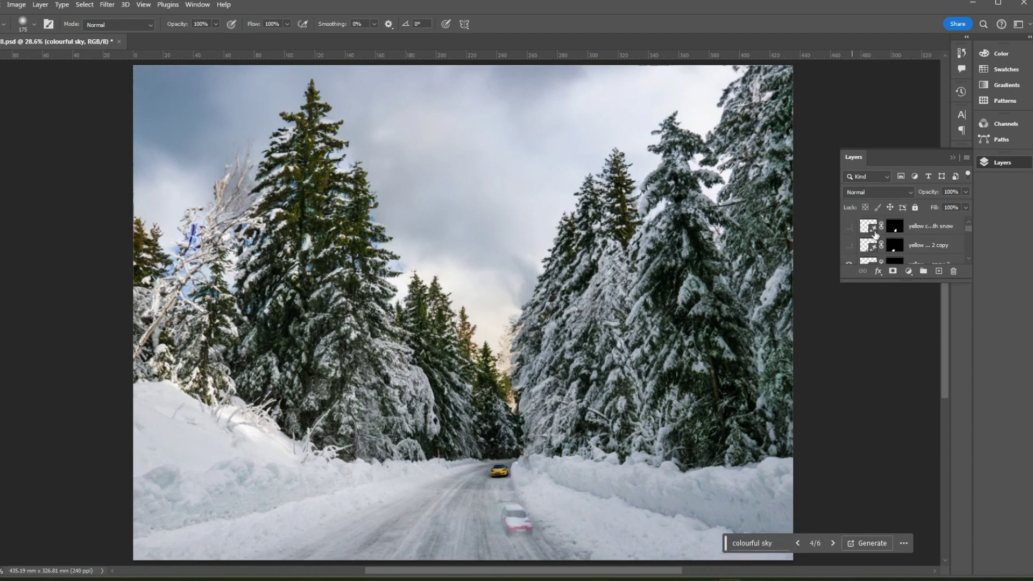
{"action": "left_click", "coordinate": [849, 245]}
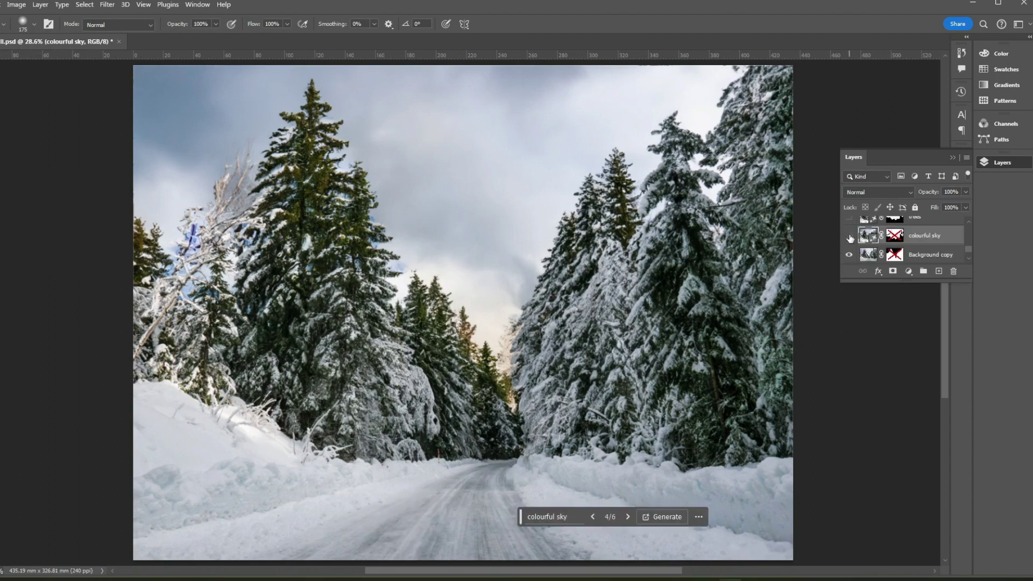
{"action": "left_click", "coordinate": [850, 237]}
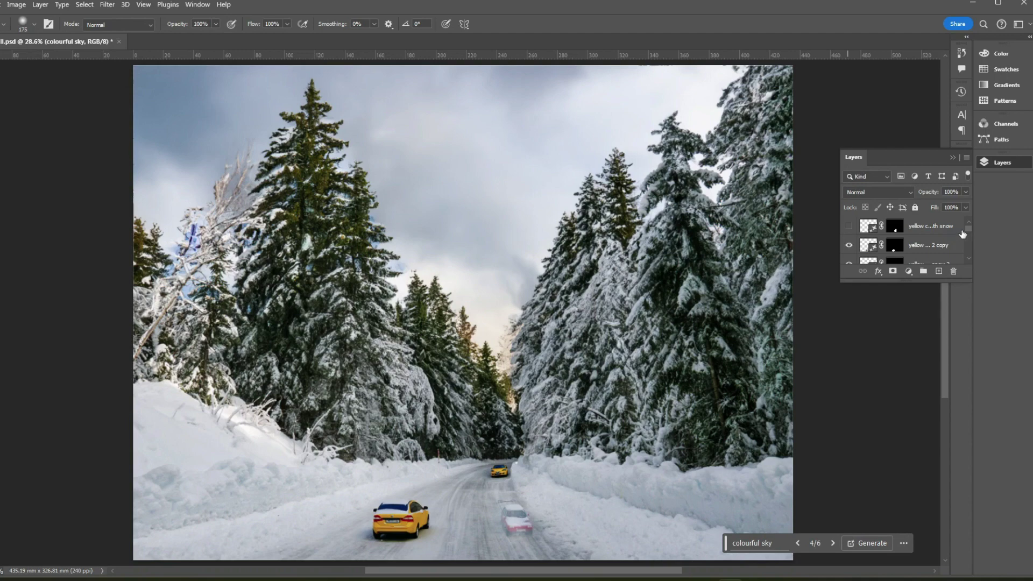
{"action": "scroll", "coordinate": [960, 253], "scroll_direction": "down", "scroll_amount": 1}
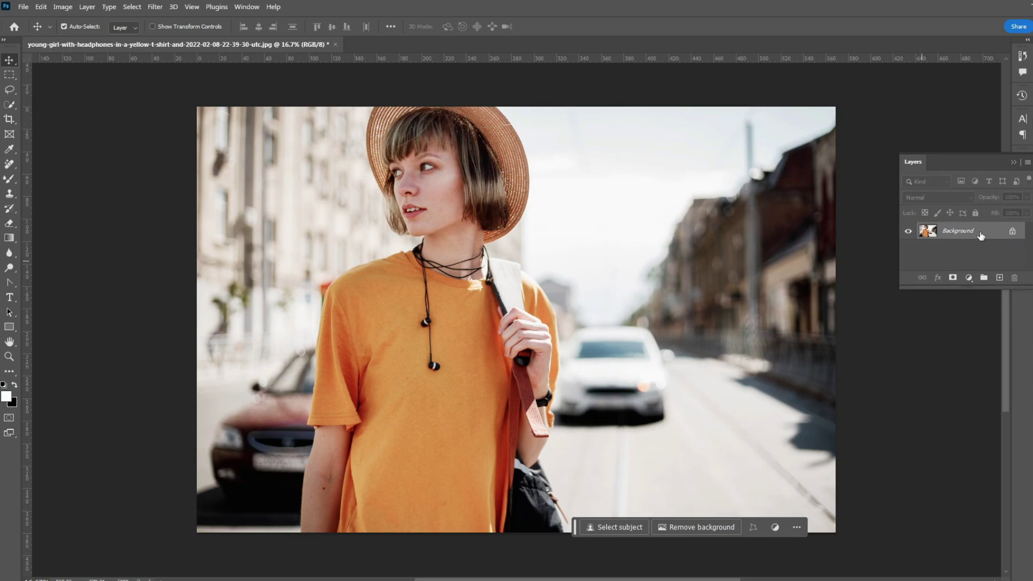
- Duplicate the portrait onto Layer 1 and start a crop to extend its canvas
{"action": "key", "text": "ctrl"}
{"action": "key", "text": "ctrl+j"}
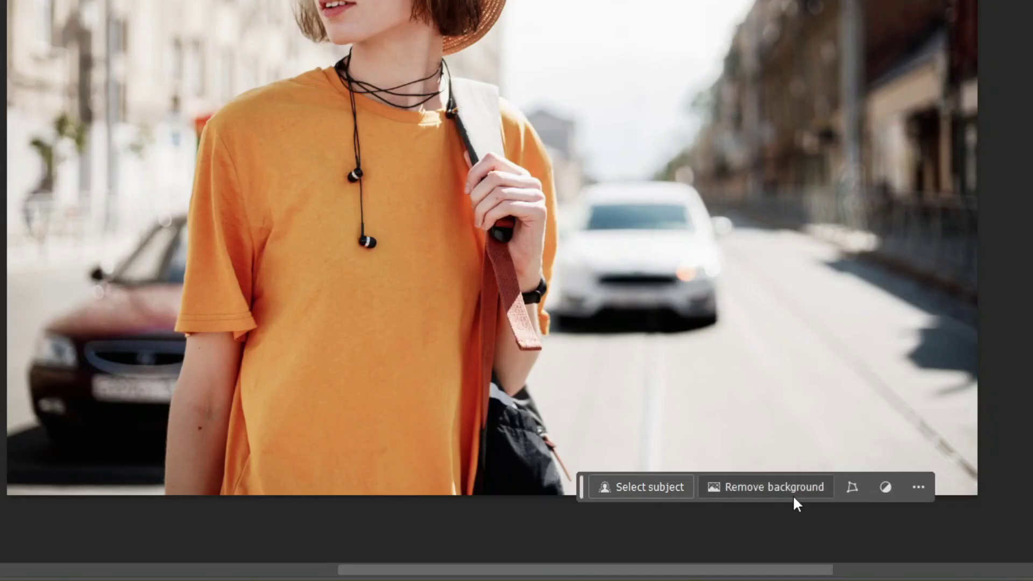
{"action": "left_click", "coordinate": [14, 184]}
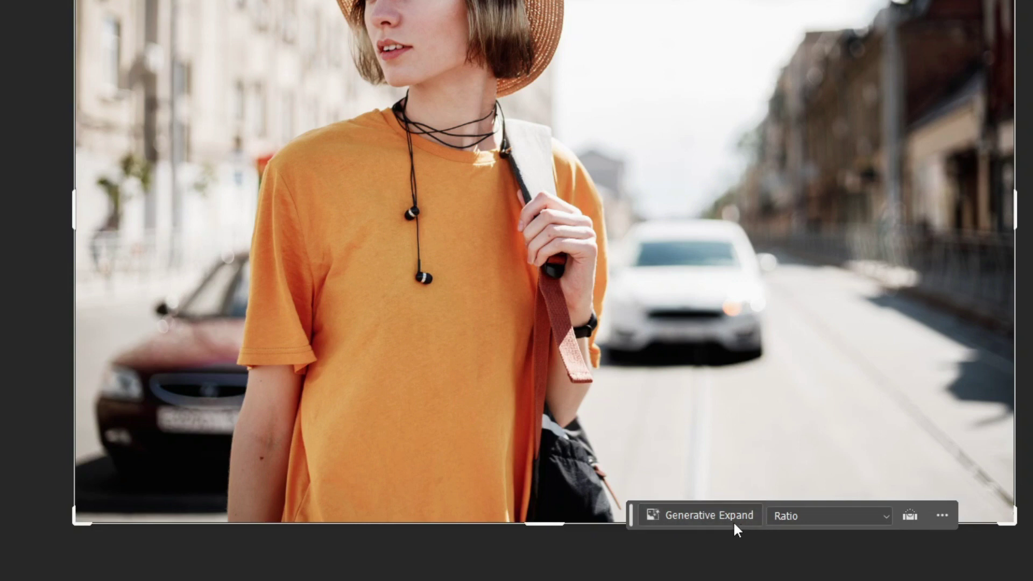
{"action": "left_click", "coordinate": [887, 516]}
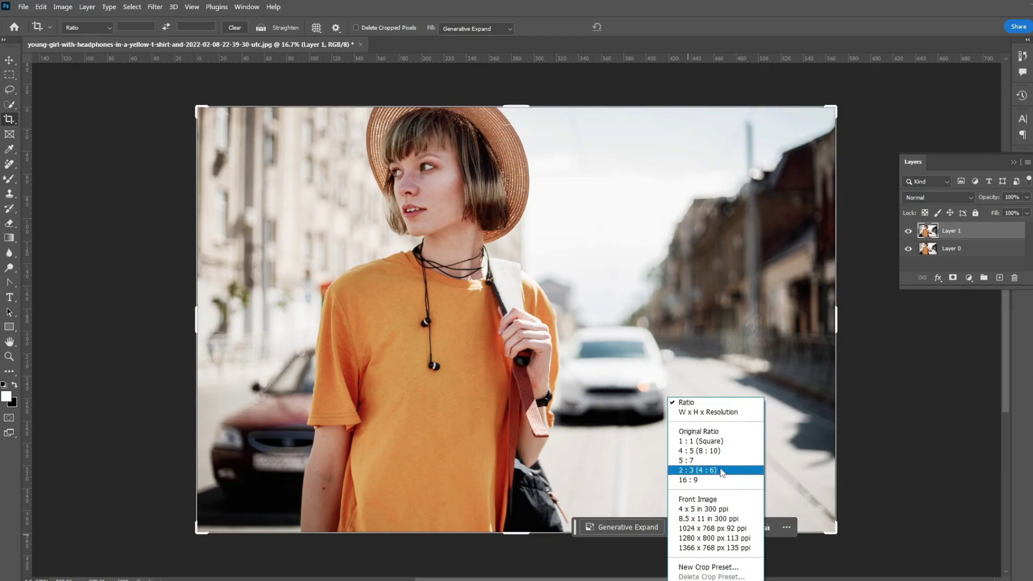
- Set the crop to 16:9, widen it past the photo, and generate with Generative Expand fill
{"action": "left_click", "coordinate": [715, 479]}
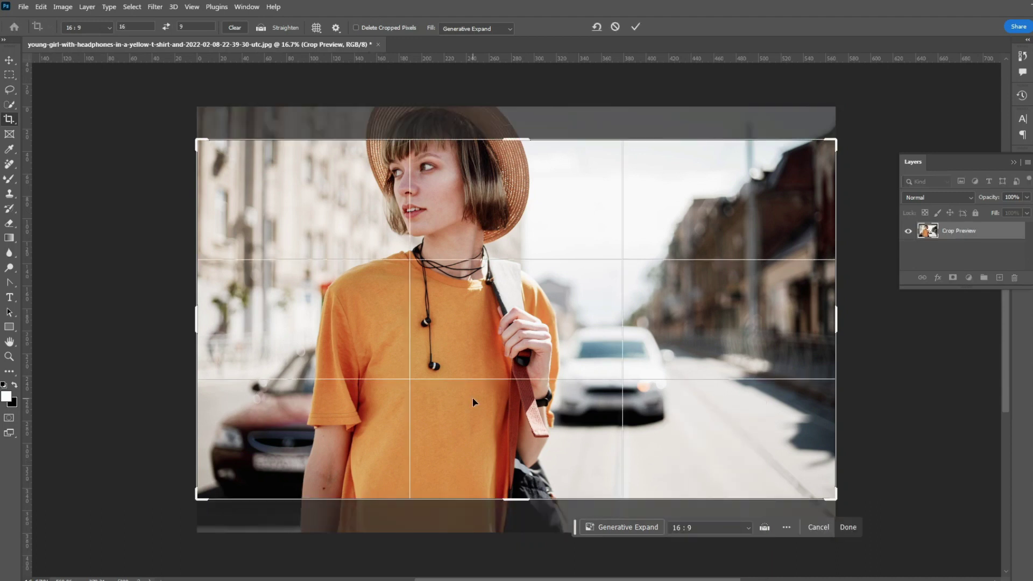
{"action": "scroll", "coordinate": [472, 398], "scroll_direction": "down", "scroll_amount": 1}
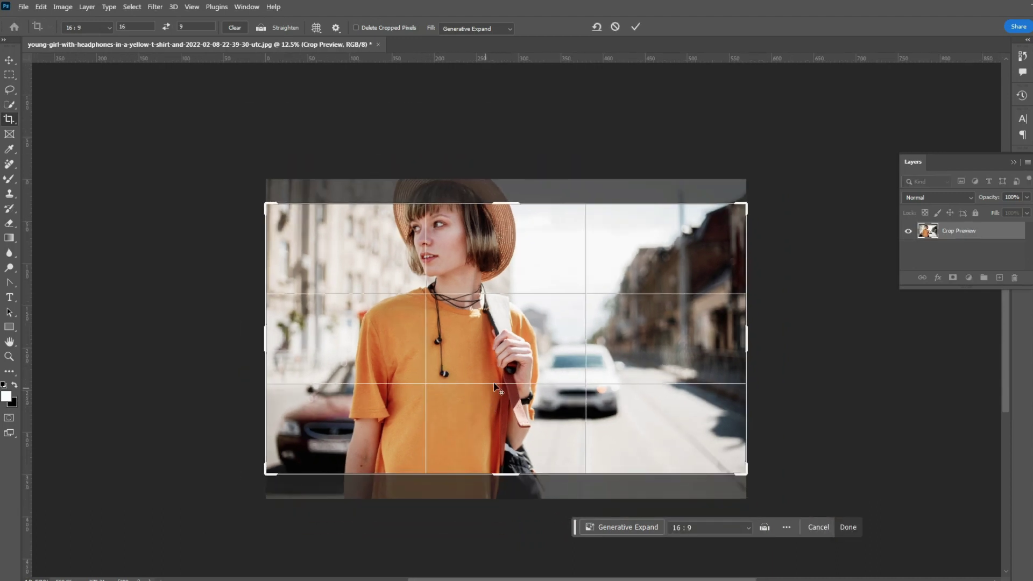
{"action": "left_click_drag", "start_coordinate": [742, 206], "coordinate": [790, 185]}
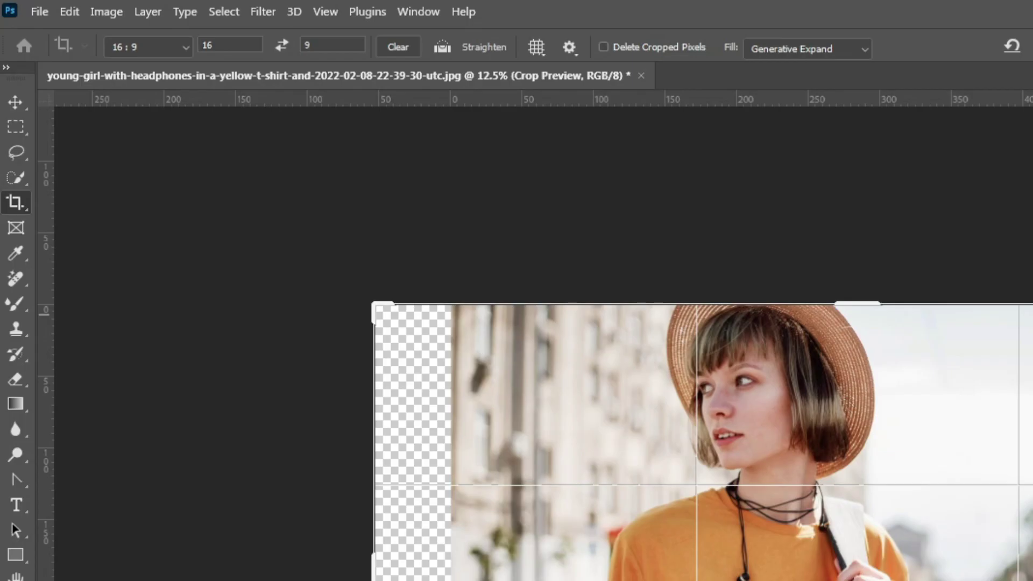
{"action": "left_click", "coordinate": [861, 49]}
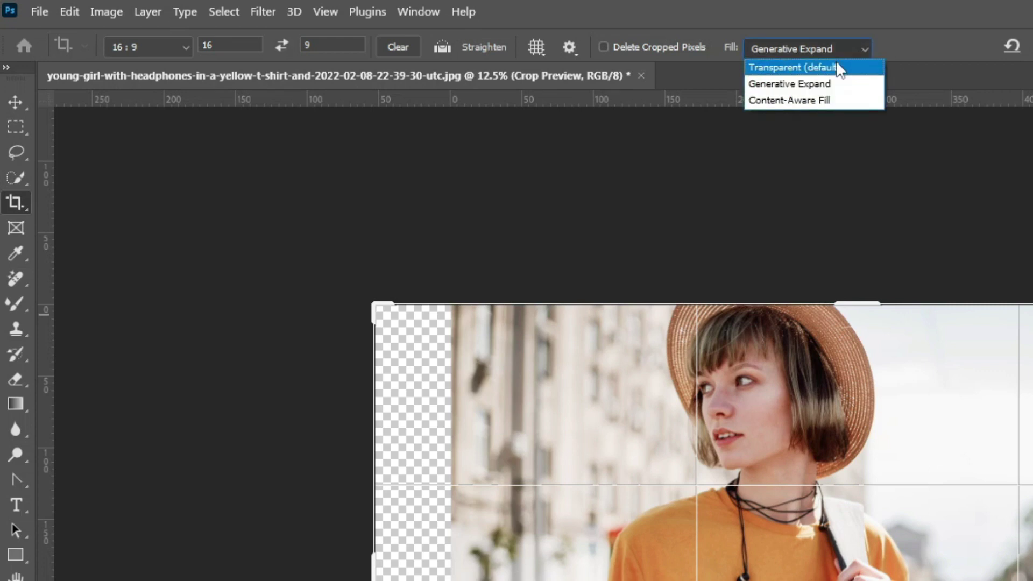
{"action": "left_click", "coordinate": [810, 85]}
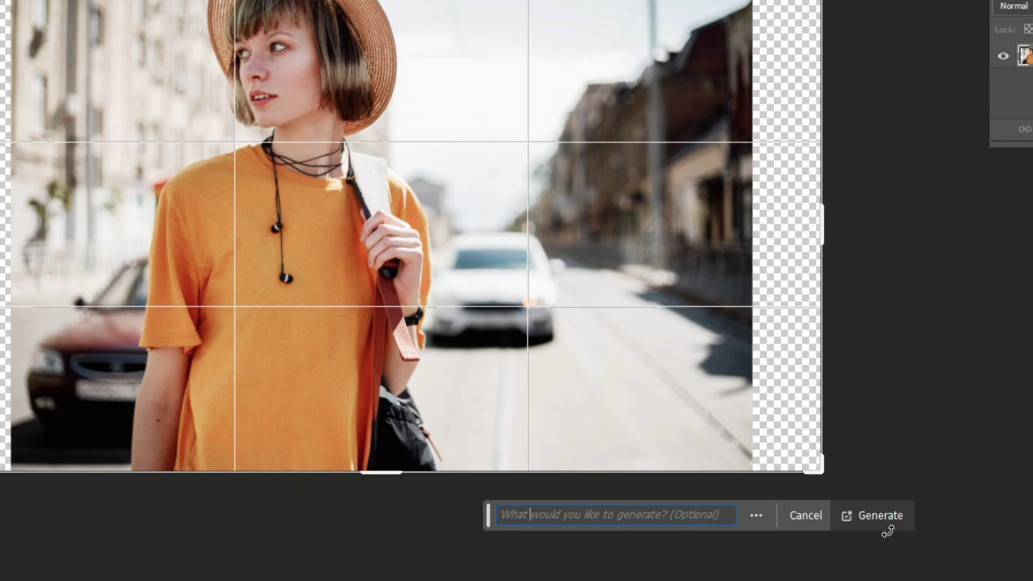
{"action": "left_click", "coordinate": [880, 517]}
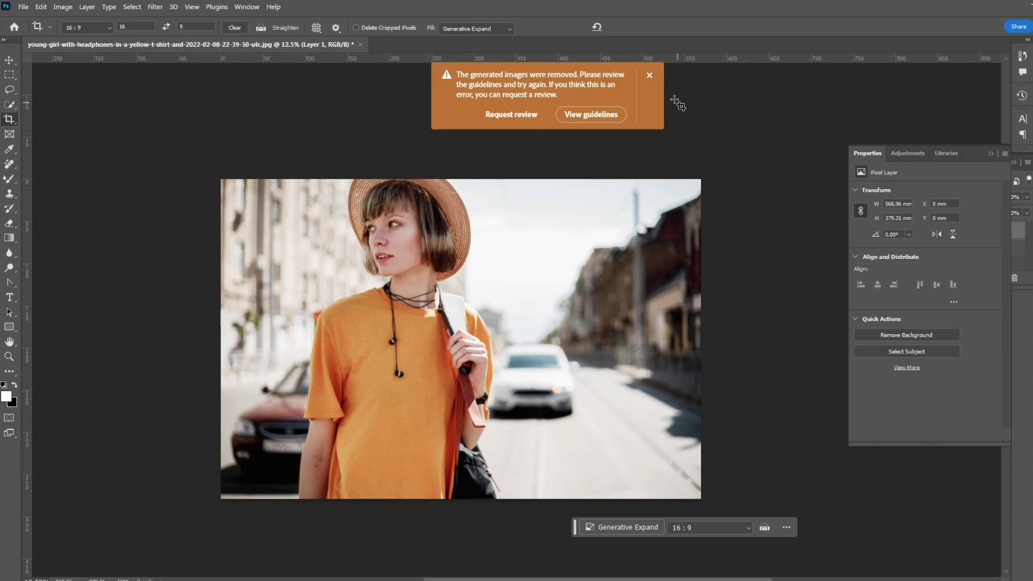
- Dismiss the removed-images warning, widen the crop beyond the photo again, and generate the expansion
{"action": "left_click", "coordinate": [649, 75]}
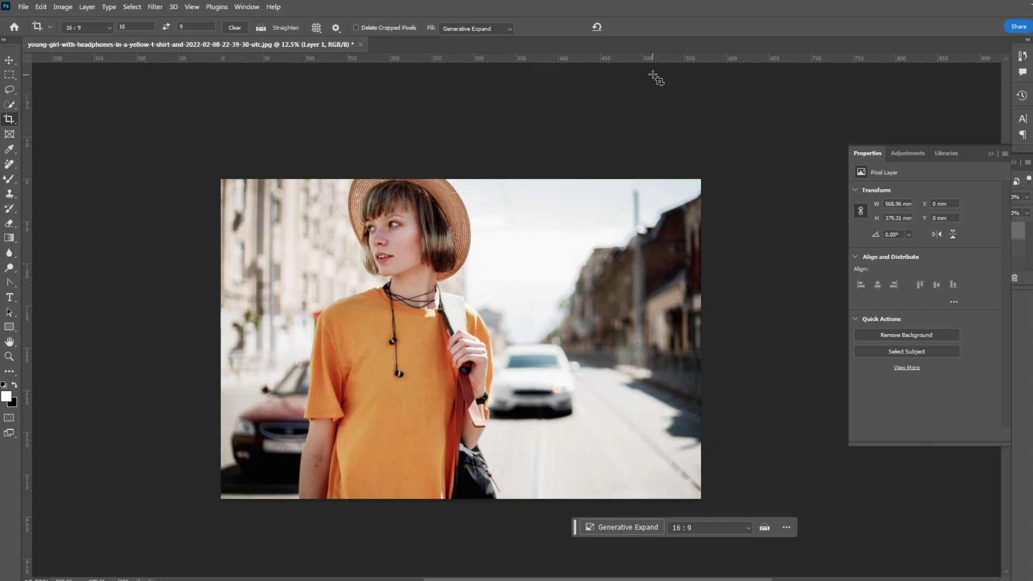
{"action": "key", "text": "F7"}
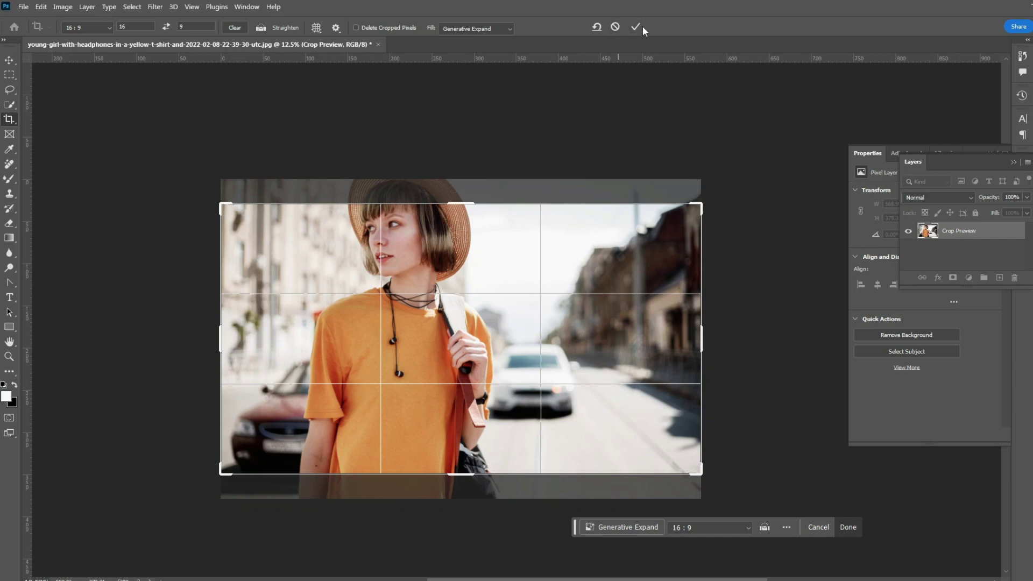
{"action": "left_click_drag", "start_coordinate": [710, 206], "coordinate": [806, 140]}
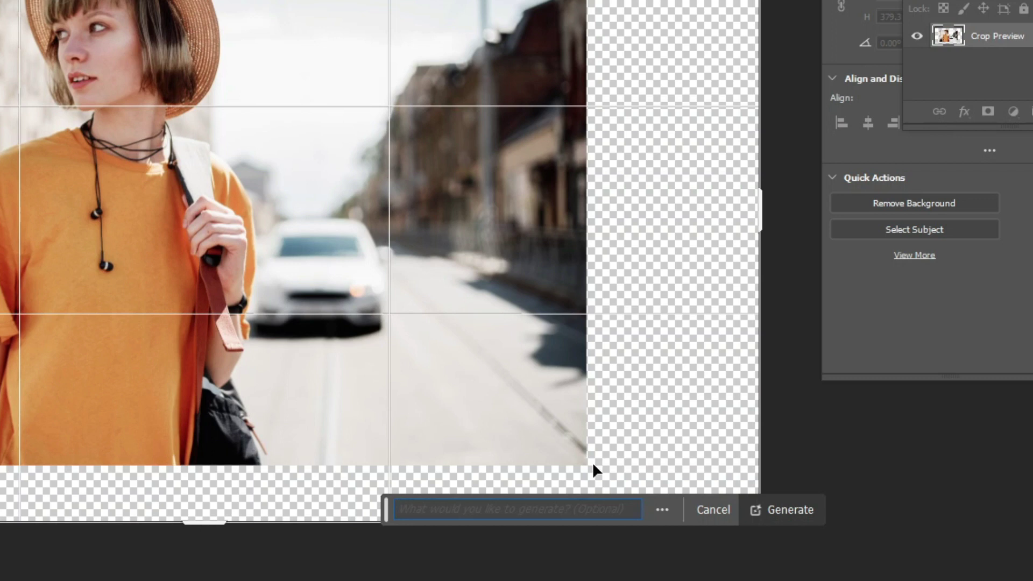
{"action": "left_click", "coordinate": [767, 509]}
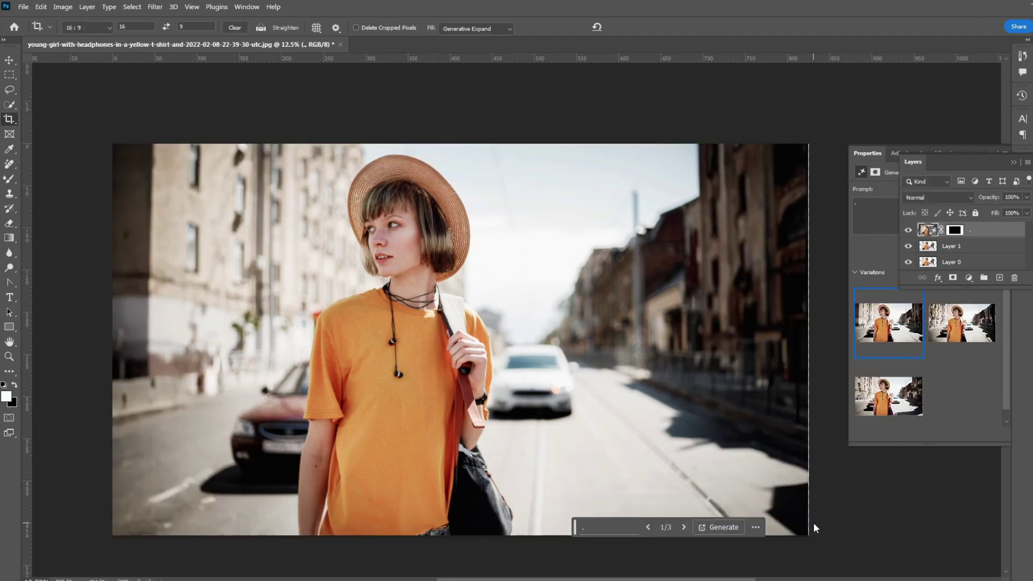
- Compare the generated variations and settle on the third one
{"action": "left_click", "coordinate": [946, 320]}
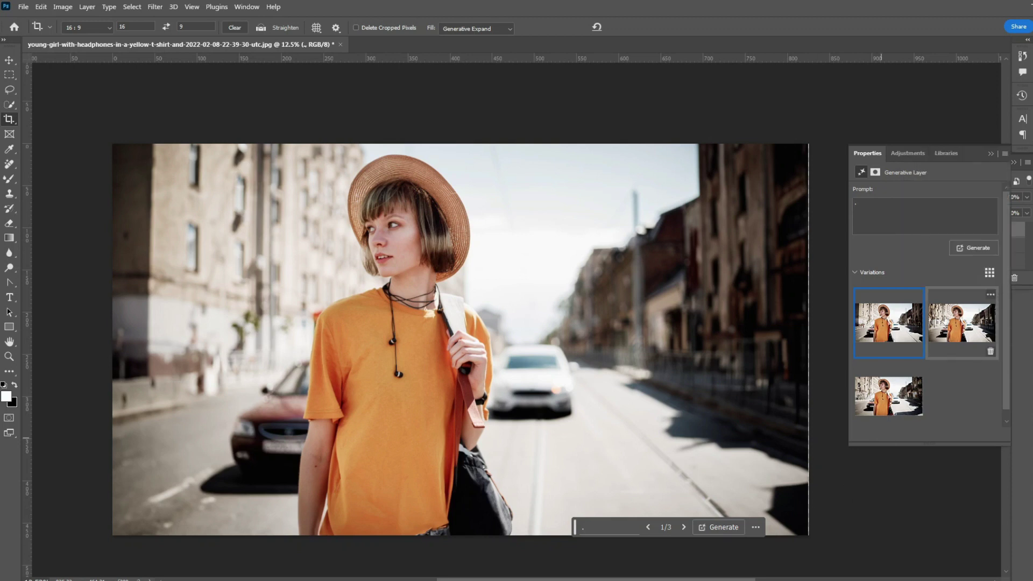
{"action": "left_click", "coordinate": [946, 321]}
{"action": "left_click", "coordinate": [878, 398]}
{"action": "key", "text": "v"}
- Zoom and pan across the expanded portrait to inspect the generated fence, buildings and red car
{"action": "key", "text": "ctrl+plus"}
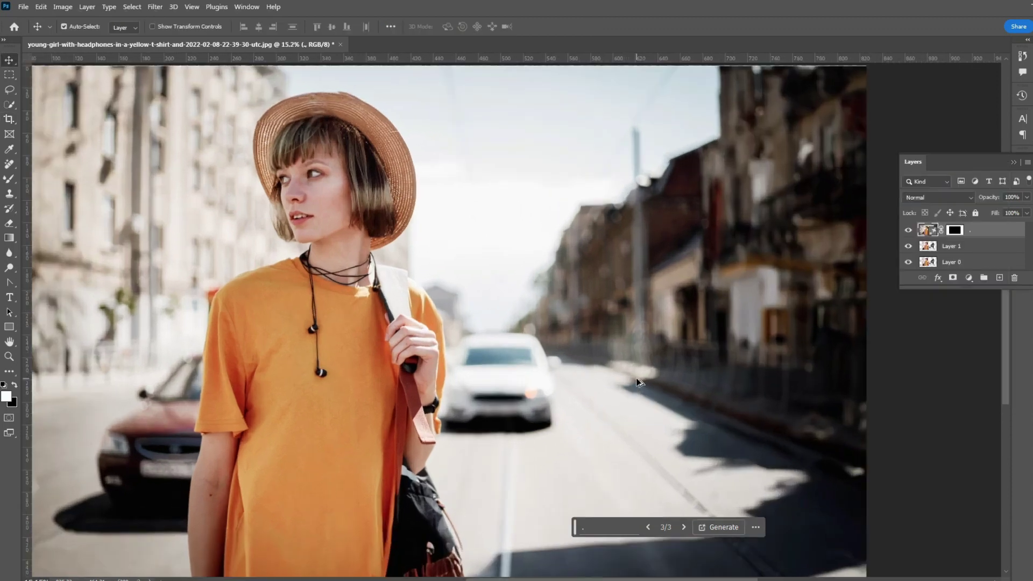
{"action": "scroll", "coordinate": [636, 378], "scroll_direction": "up", "scroll_amount": 8}
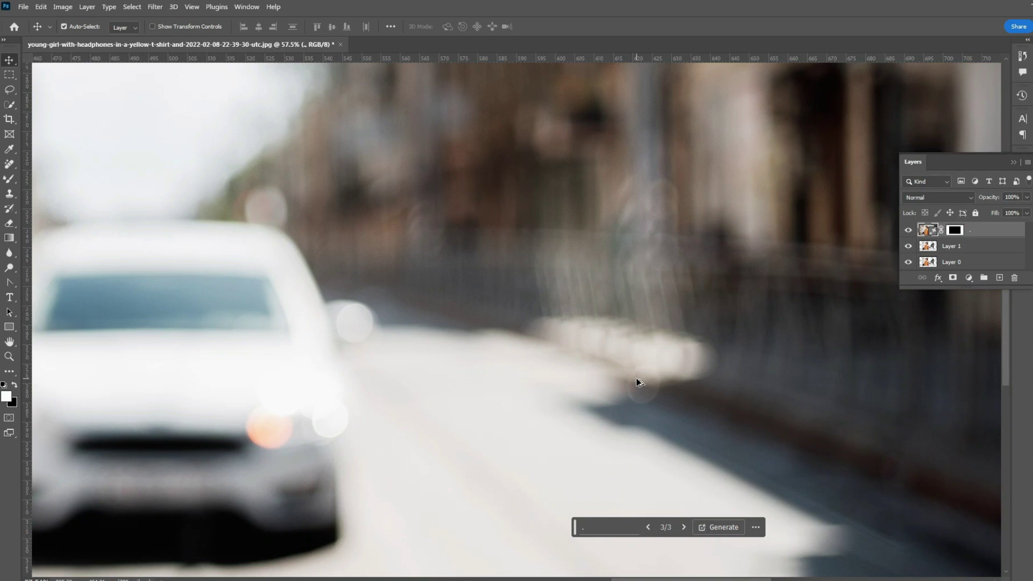
{"action": "left_click_drag", "start_coordinate": [281, 391], "coordinate": [570, 381]}
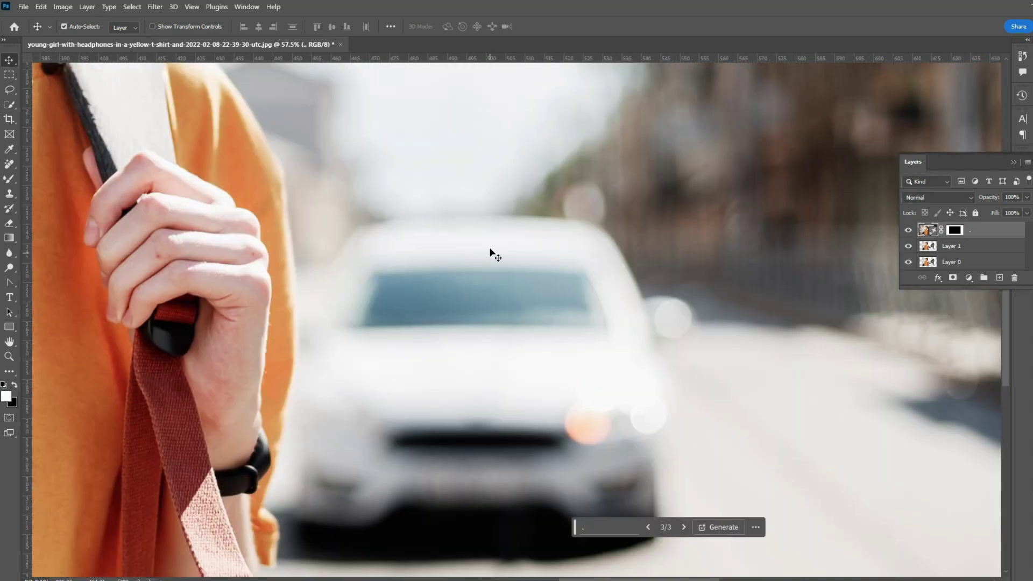
{"action": "left_click_drag", "start_coordinate": [814, 344], "coordinate": [355, 321]}
{"action": "left_click_drag", "start_coordinate": [608, 335], "coordinate": [447, 339]}
{"action": "left_click_drag", "start_coordinate": [807, 301], "coordinate": [646, 301]}
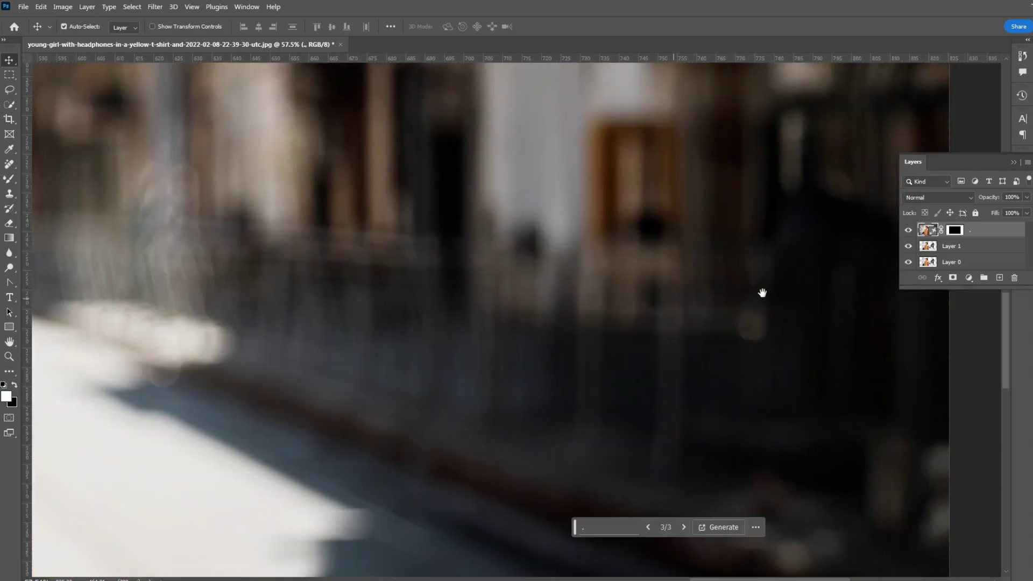
{"action": "scroll", "coordinate": [691, 299], "scroll_direction": "down", "scroll_amount": 6}
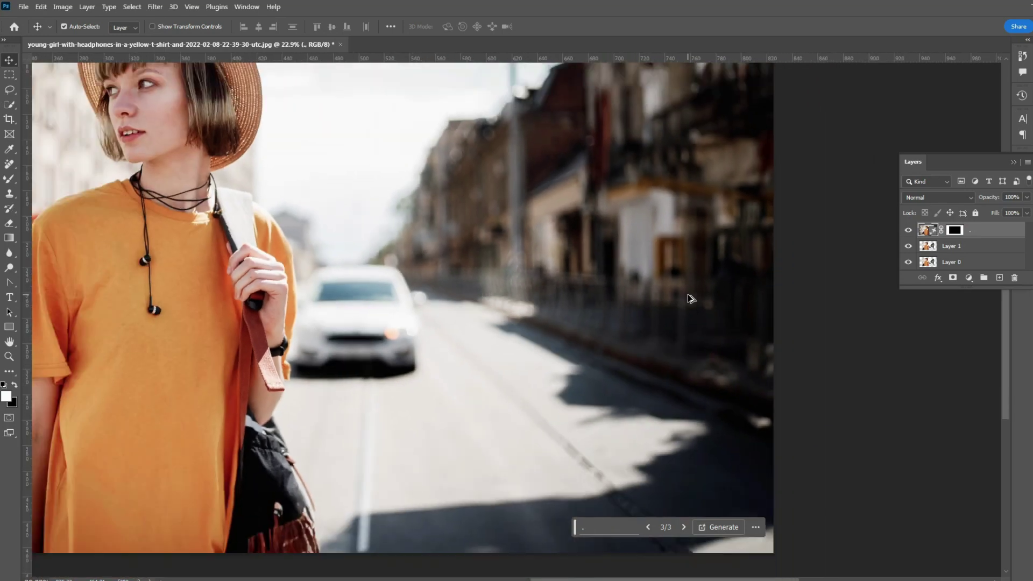
{"action": "scroll", "coordinate": [692, 299], "scroll_direction": "down", "scroll_amount": 3}
{"action": "left_click_drag", "start_coordinate": [554, 225], "coordinate": [674, 279]}
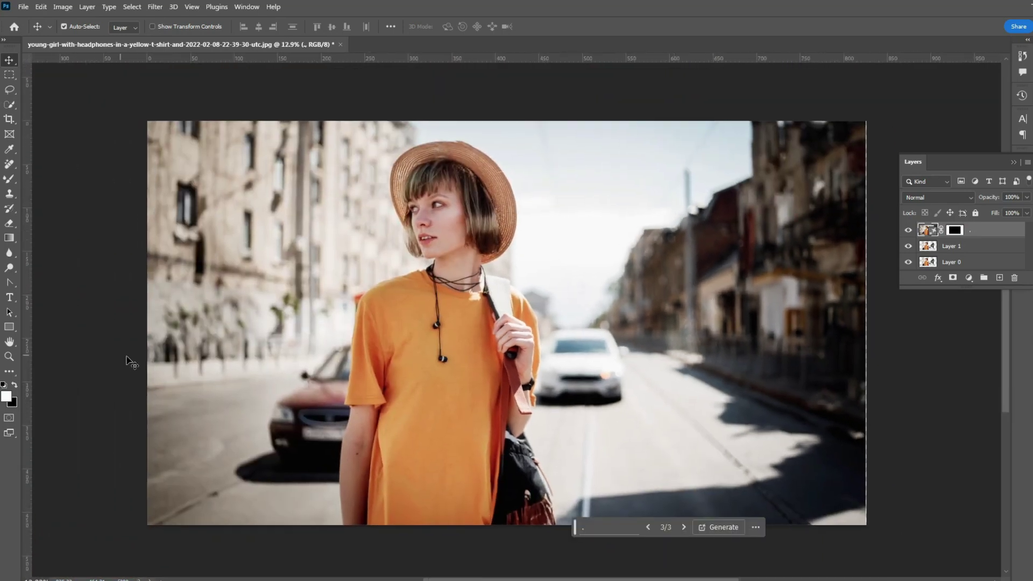
{"action": "scroll", "coordinate": [135, 359], "scroll_direction": "up", "scroll_amount": 4}
{"action": "scroll", "coordinate": [135, 360], "scroll_direction": "up", "scroll_amount": 2}
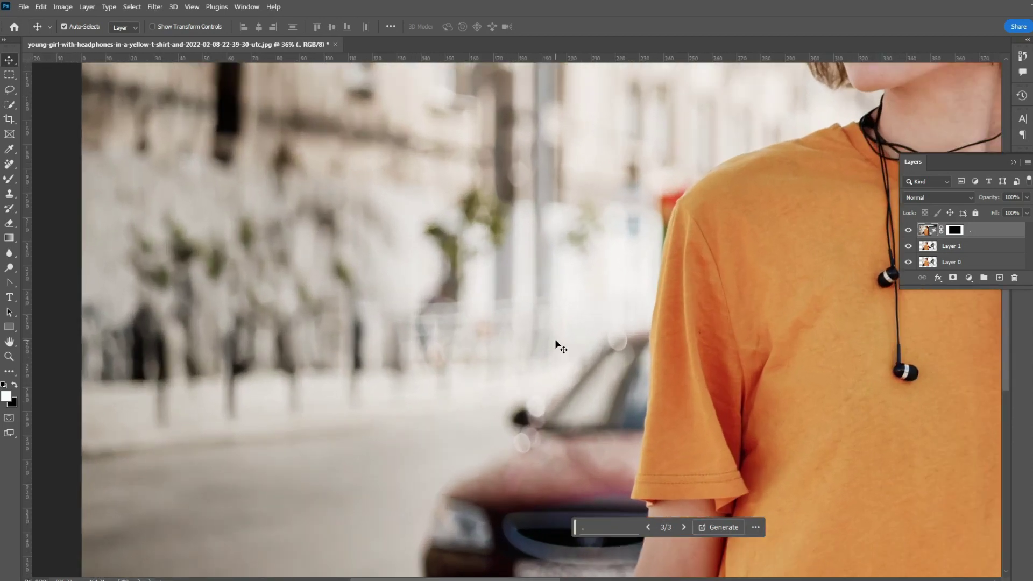
{"action": "left_click_drag", "start_coordinate": [299, 358], "coordinate": [536, 389]}
{"action": "scroll", "coordinate": [772, 393], "scroll_direction": "up", "scroll_amount": 6}
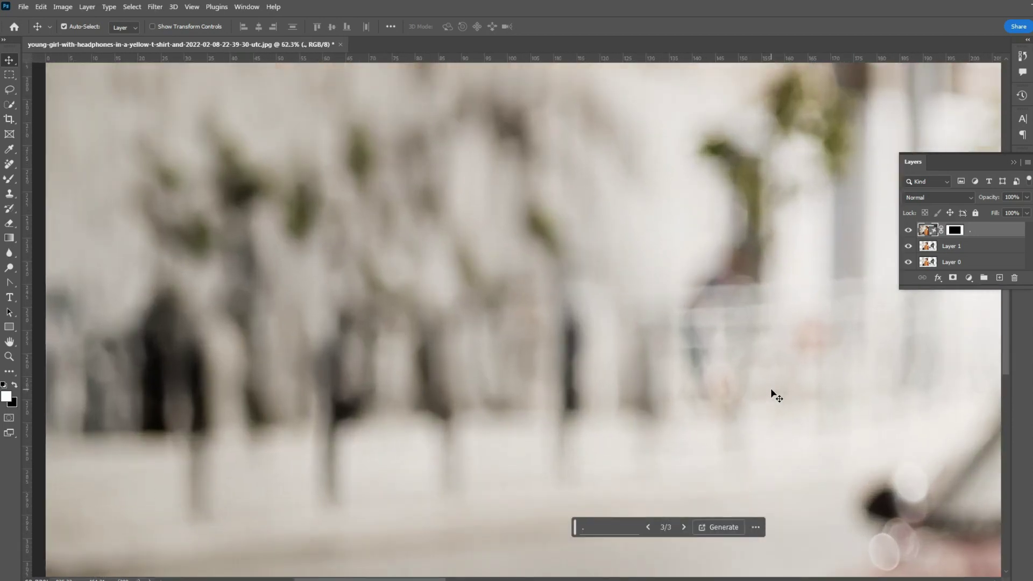
{"action": "scroll", "coordinate": [772, 392], "scroll_direction": "up", "scroll_amount": 3}
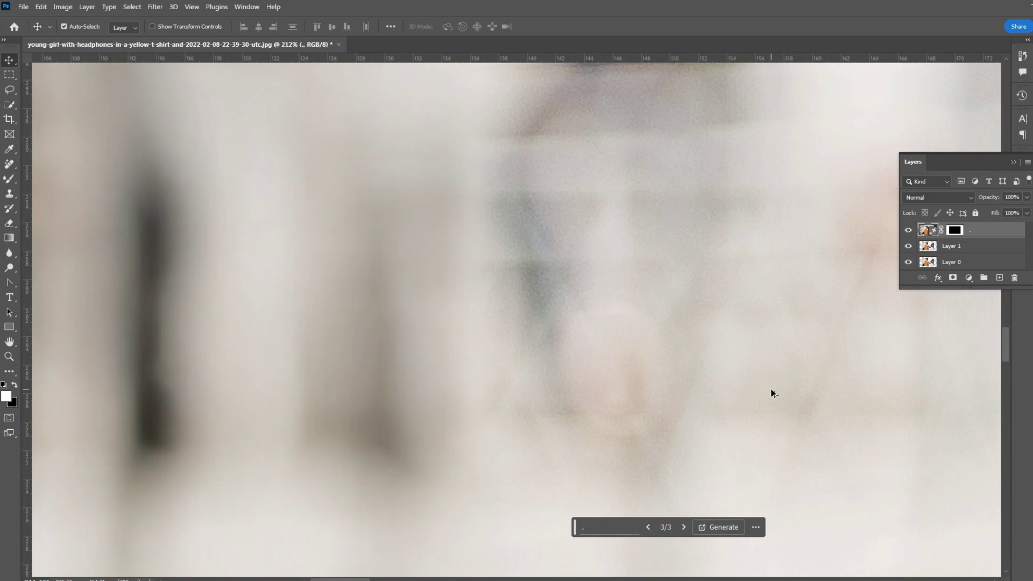
{"action": "scroll", "coordinate": [759, 369], "scroll_direction": "down", "scroll_amount": 4}
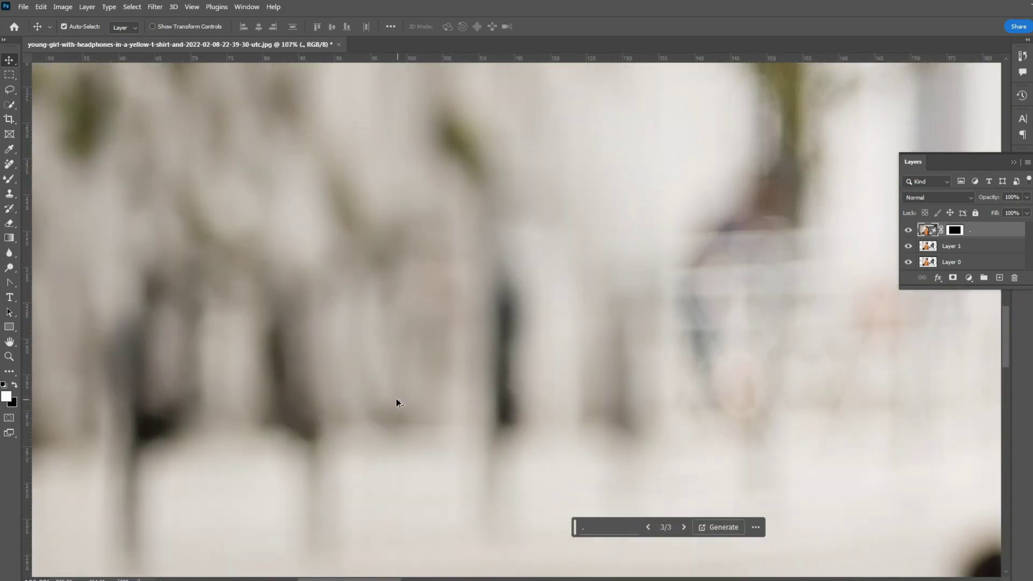
{"action": "scroll", "coordinate": [397, 402], "scroll_direction": "down", "scroll_amount": 6}
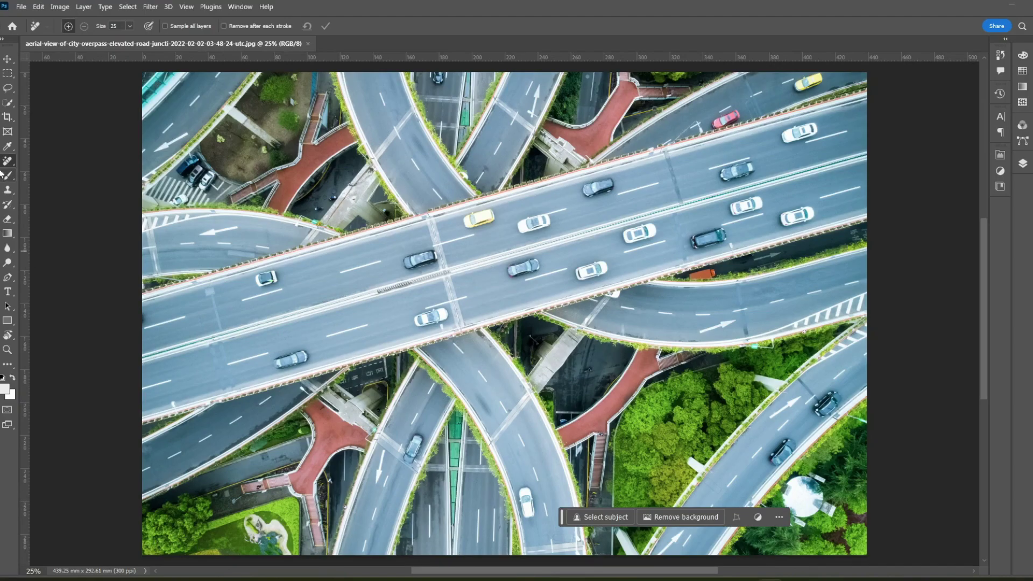
- Select the Remove Tool and add a new empty layer above Background
{"action": "left_click", "coordinate": [6, 171]}
{"action": "left_click", "coordinate": [4, 164]}
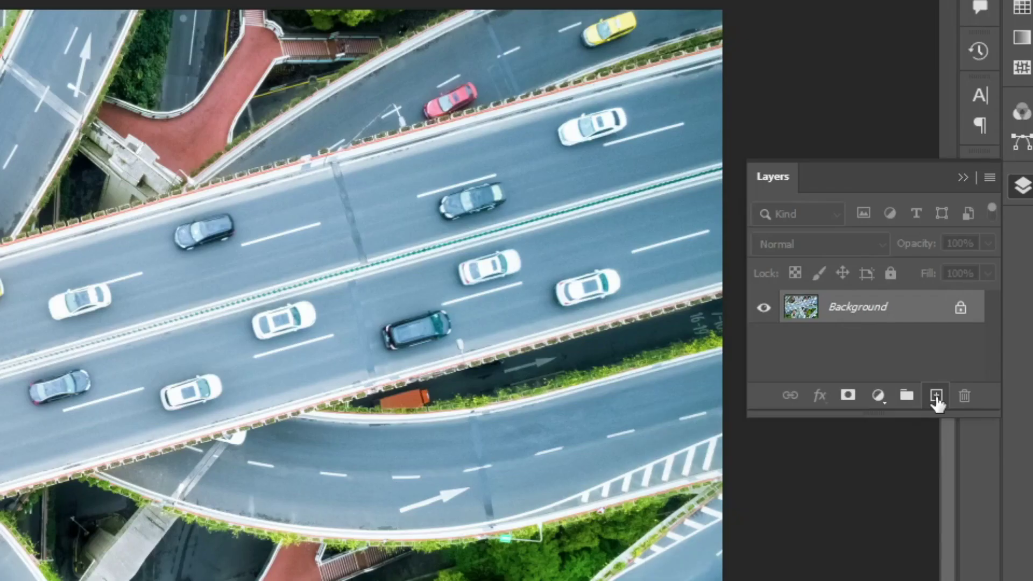
{"action": "left_click", "coordinate": [979, 272]}
- Rename the new layer to 'Fill'
{"action": "double_click", "coordinate": [845, 307]}
{"action": "type", "text": "Fill"}
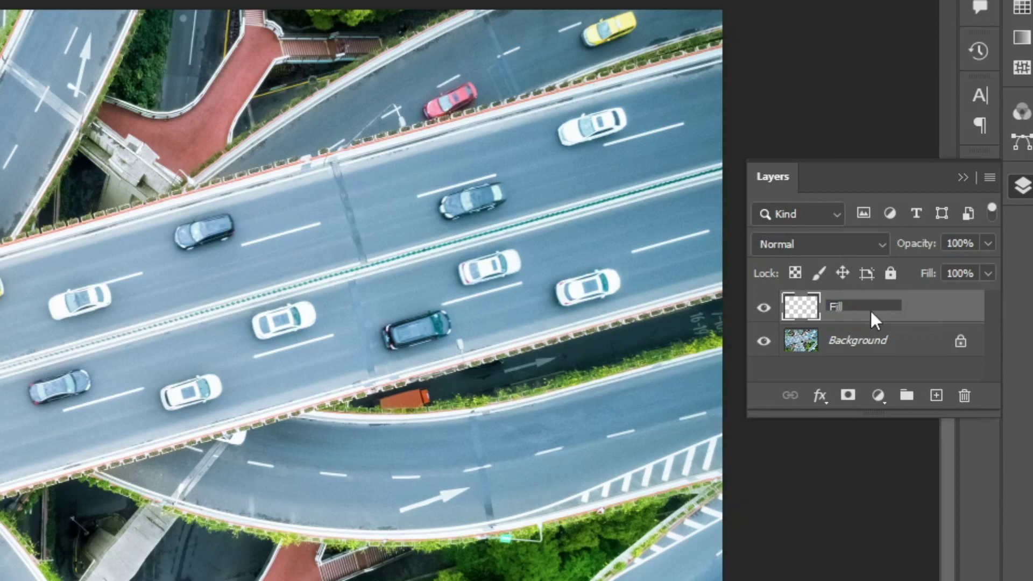
{"action": "key", "text": "Return"}
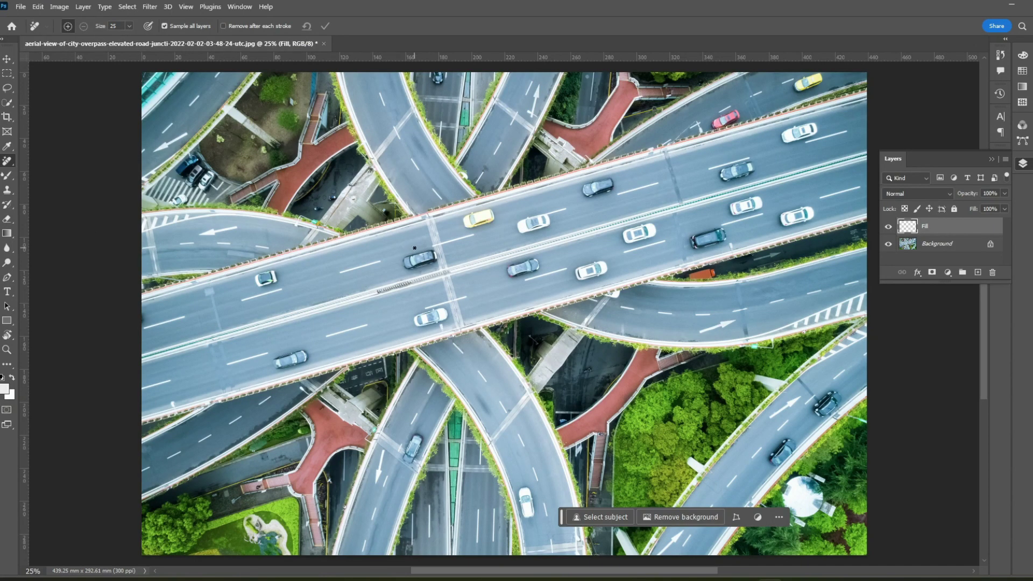
- Paint Remove Tool strokes over the dark car, white cars and lower-left car
{"action": "mouse_move", "coordinate": [417, 249]}
{"action": "left_mouse_down"}
{"action": "mouse_move", "coordinate": [401, 258]}
{"action": "mouse_move", "coordinate": [430, 267]}
{"action": "left_mouse_up"}
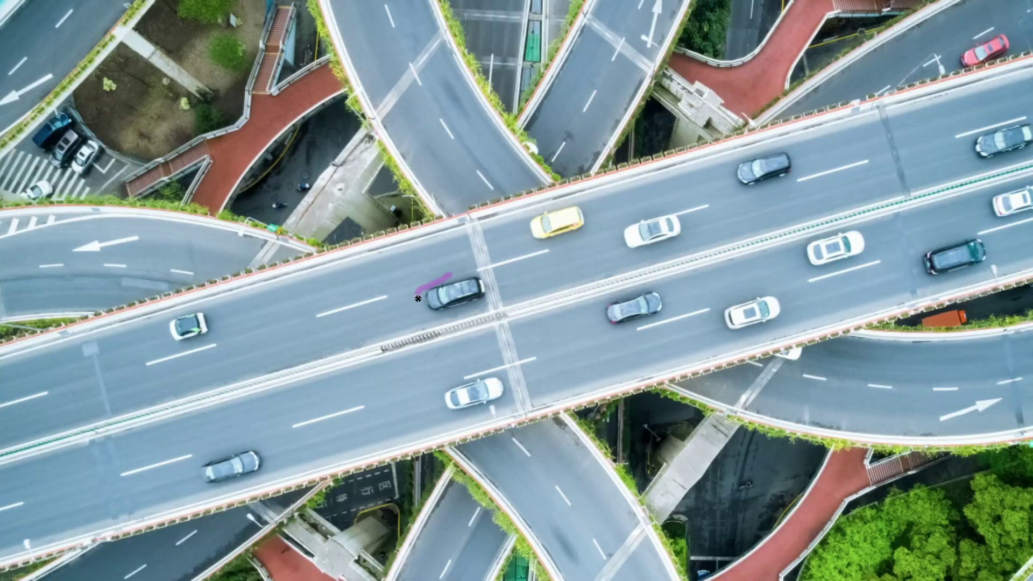
{"action": "mouse_move", "coordinate": [473, 305]}
{"action": "left_mouse_down"}
{"action": "mouse_move", "coordinate": [488, 289]}
{"action": "mouse_move", "coordinate": [482, 276]}
{"action": "mouse_move", "coordinate": [450, 277]}
{"action": "left_mouse_up"}
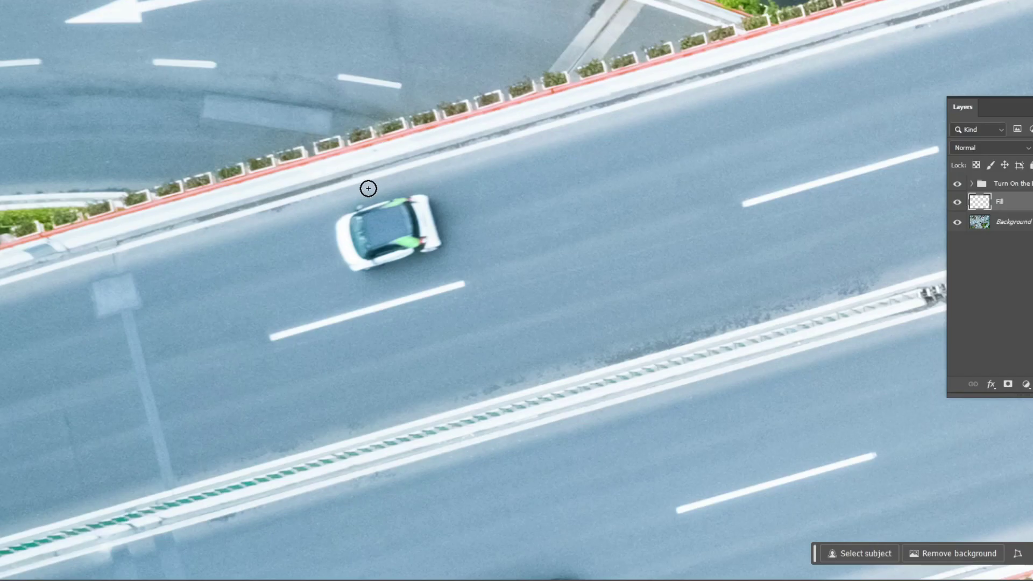
{"action": "mouse_move", "coordinate": [367, 187]}
{"action": "left_mouse_down"}
{"action": "mouse_move", "coordinate": [322, 208]}
{"action": "mouse_move", "coordinate": [322, 243]}
{"action": "mouse_move", "coordinate": [339, 283]}
{"action": "mouse_move", "coordinate": [397, 285]}
{"action": "mouse_move", "coordinate": [465, 259]}
{"action": "mouse_move", "coordinate": [472, 223]}
{"action": "mouse_move", "coordinate": [459, 185]}
{"action": "mouse_move", "coordinate": [393, 181]}
{"action": "left_mouse_up"}
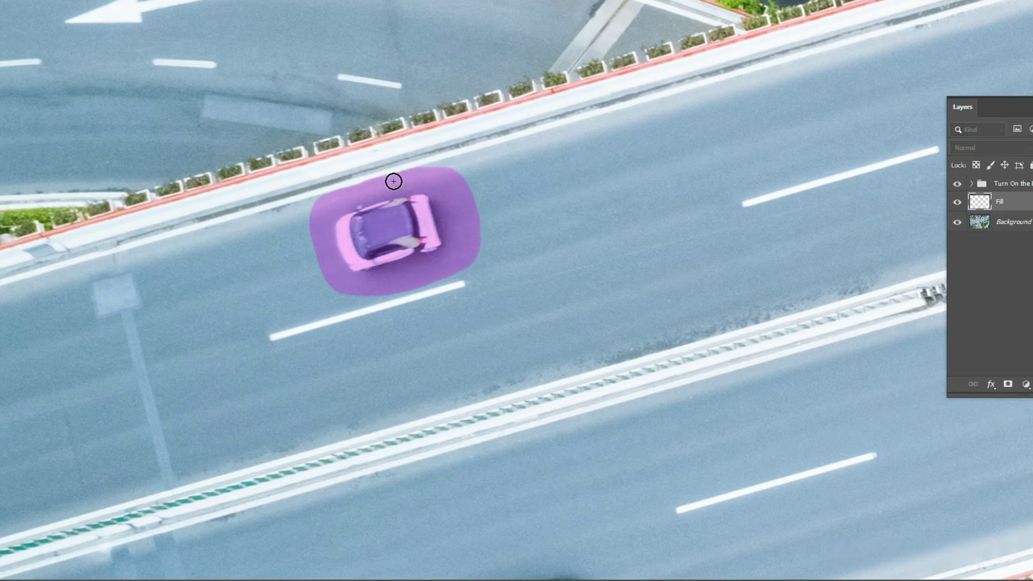
{"action": "mouse_move", "coordinate": [382, 183]}
{"action": "left_mouse_down"}
{"action": "mouse_move", "coordinate": [322, 236]}
{"action": "mouse_move", "coordinate": [353, 283]}
{"action": "mouse_move", "coordinate": [419, 277]}
{"action": "mouse_move", "coordinate": [468, 257]}
{"action": "mouse_move", "coordinate": [470, 203]}
{"action": "mouse_move", "coordinate": [459, 172]}
{"action": "left_mouse_up"}
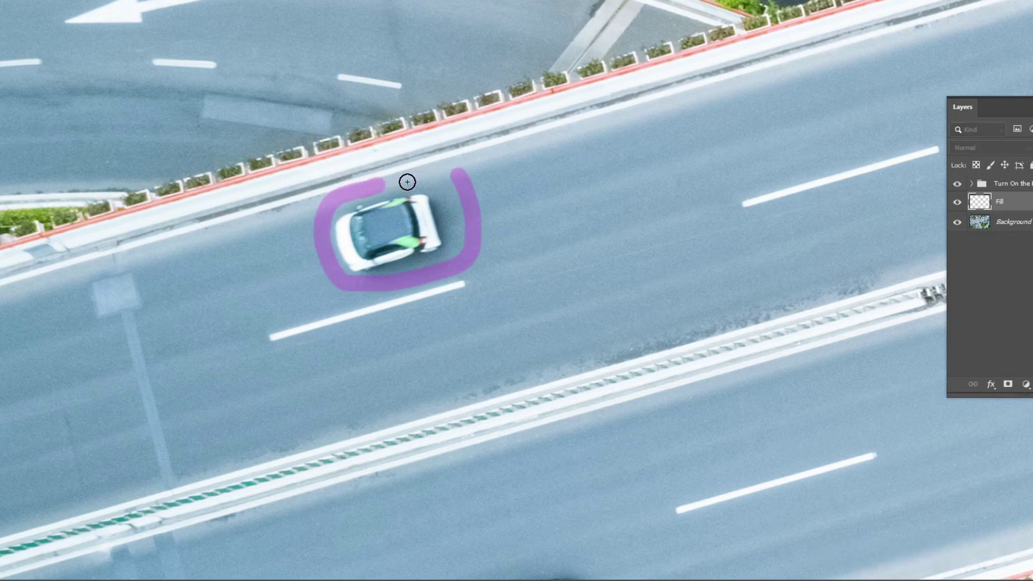
{"action": "mouse_move", "coordinate": [391, 181]}
{"action": "left_mouse_down"}
{"action": "mouse_move", "coordinate": [349, 190]}
{"action": "mouse_move", "coordinate": [321, 227]}
{"action": "mouse_move", "coordinate": [375, 288]}
{"action": "mouse_move", "coordinate": [453, 271]}
{"action": "mouse_move", "coordinate": [480, 218]}
{"action": "mouse_move", "coordinate": [418, 175]}
{"action": "left_mouse_up"}
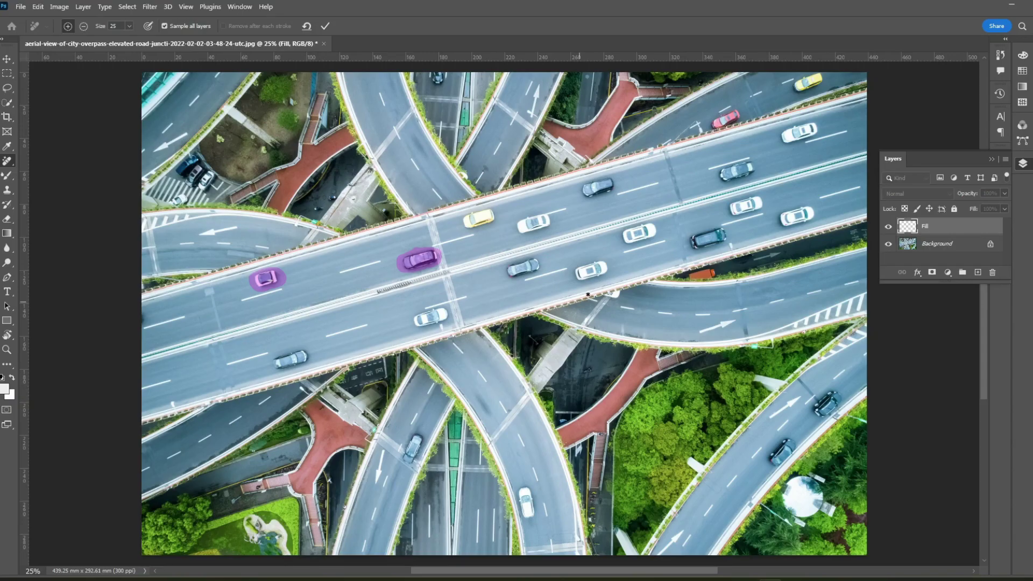
{"action": "mouse_move", "coordinate": [291, 350]}
{"action": "left_mouse_down"}
{"action": "mouse_move", "coordinate": [270, 368]}
{"action": "mouse_move", "coordinate": [305, 365]}
{"action": "mouse_move", "coordinate": [293, 351]}
{"action": "left_mouse_up"}
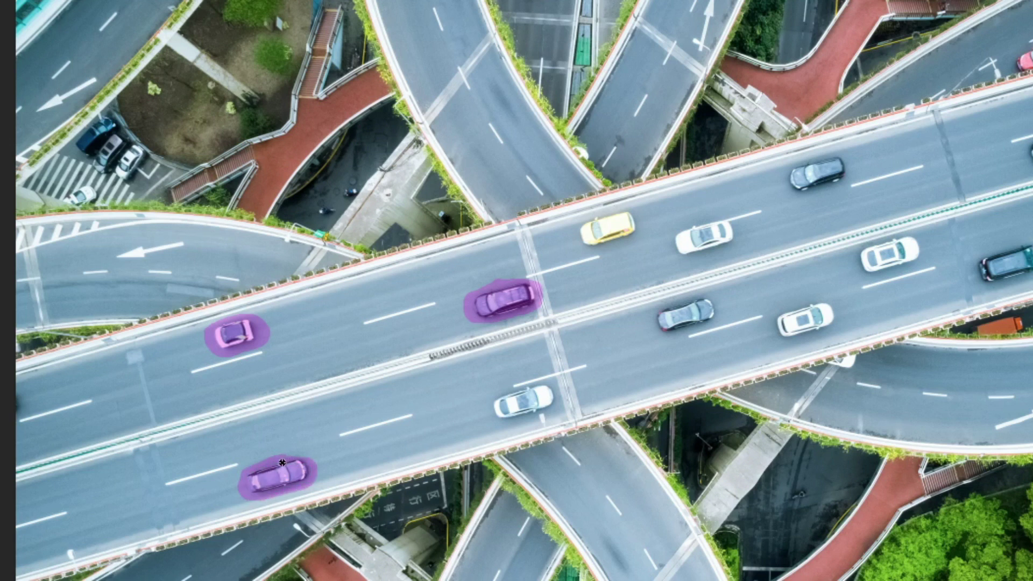
{"action": "mouse_move", "coordinate": [518, 389]}
{"action": "left_mouse_down"}
{"action": "mouse_move", "coordinate": [491, 415]}
{"action": "mouse_move", "coordinate": [517, 421]}
{"action": "mouse_move", "coordinate": [556, 401]}
{"action": "mouse_move", "coordinate": [547, 381]}
{"action": "mouse_move", "coordinate": [520, 384]}
{"action": "left_mouse_up"}
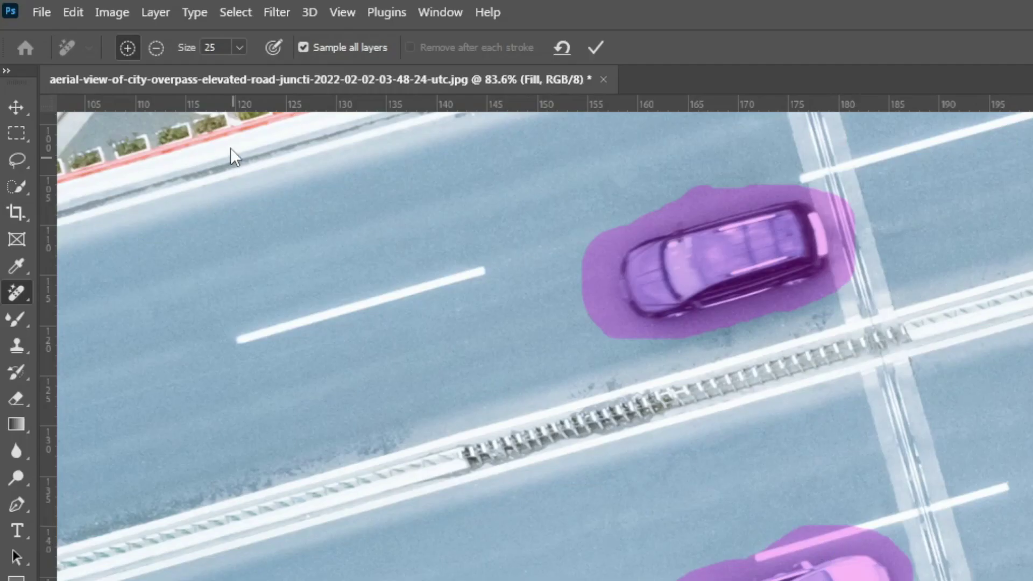
- Subtract the lane-line strip and area past the car's front, then apply the removal
{"action": "left_click", "coordinate": [159, 53]}
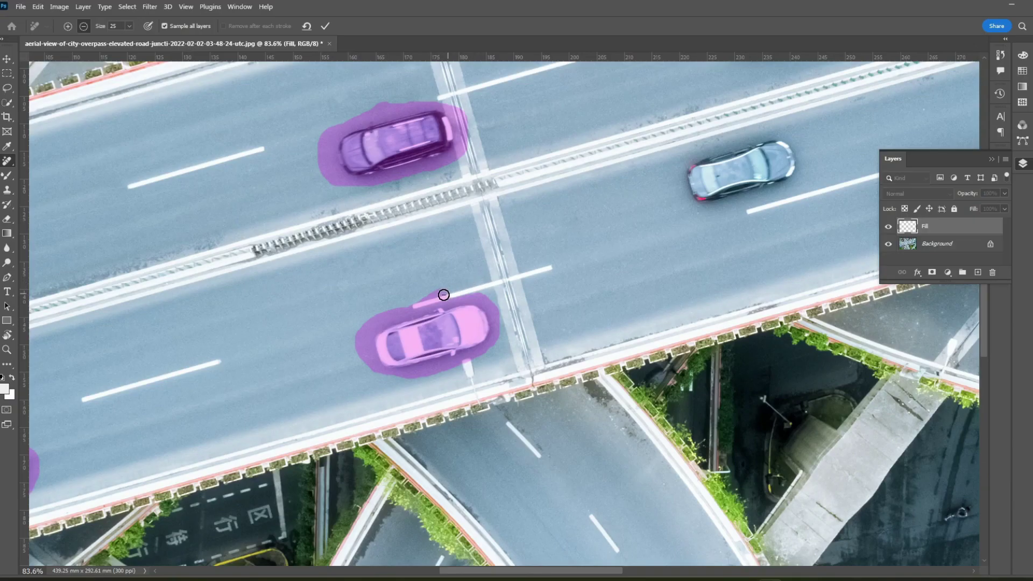
{"action": "left_click_drag", "start_coordinate": [444, 294], "coordinate": [408, 305]}
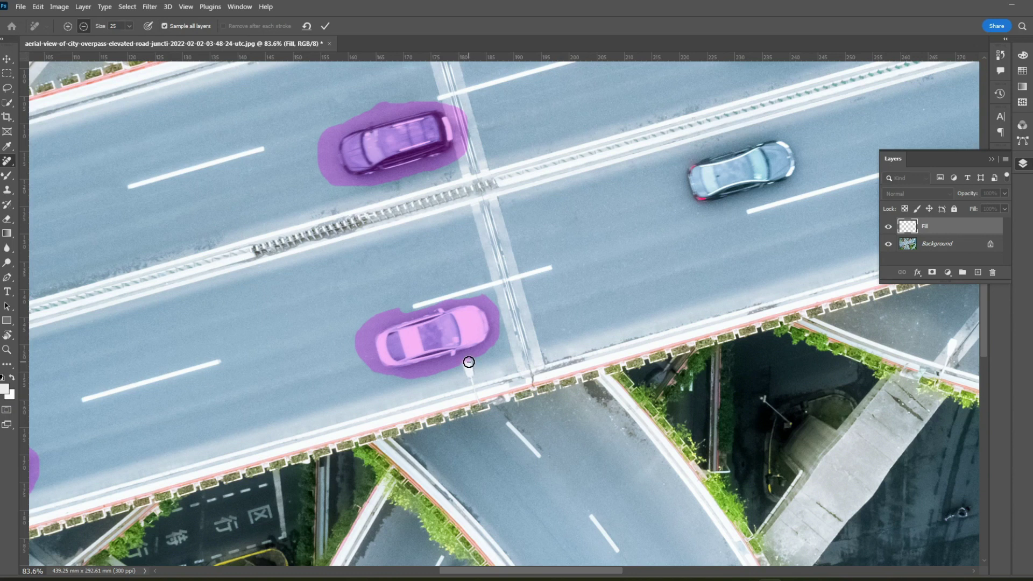
{"action": "scroll", "coordinate": [425, 265], "scroll_direction": "up", "scroll_amount": 3}
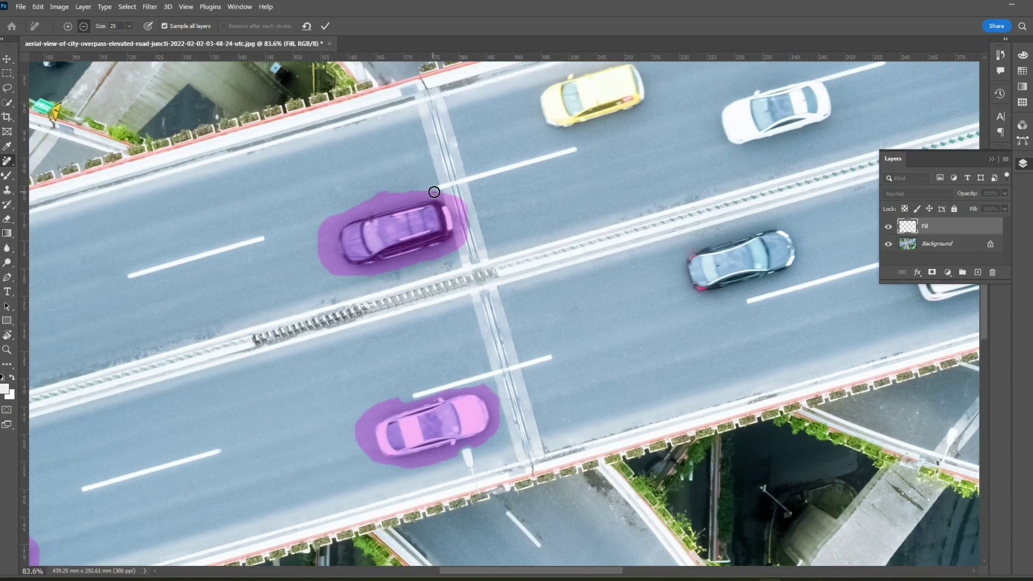
{"action": "mouse_move", "coordinate": [447, 198]}
{"action": "left_mouse_down"}
{"action": "mouse_move", "coordinate": [463, 228]}
{"action": "mouse_move", "coordinate": [469, 211]}
{"action": "mouse_move", "coordinate": [468, 224]}
{"action": "mouse_move", "coordinate": [459, 207]}
{"action": "mouse_move", "coordinate": [461, 237]}
{"action": "left_mouse_up"}
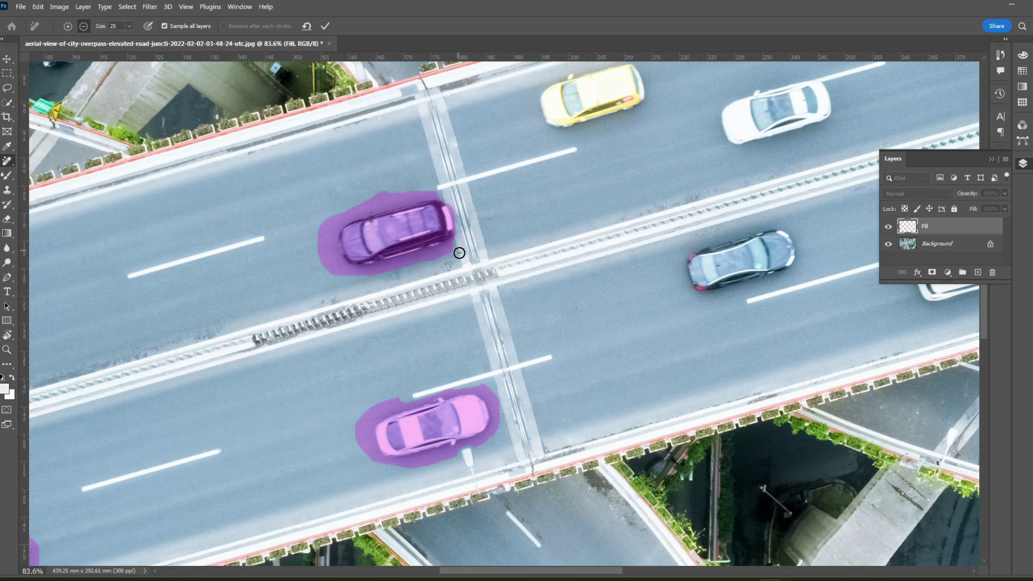
{"action": "key", "text": "alt"}
{"action": "scroll", "coordinate": [516, 299], "scroll_direction": "down", "scroll_amount": 6}
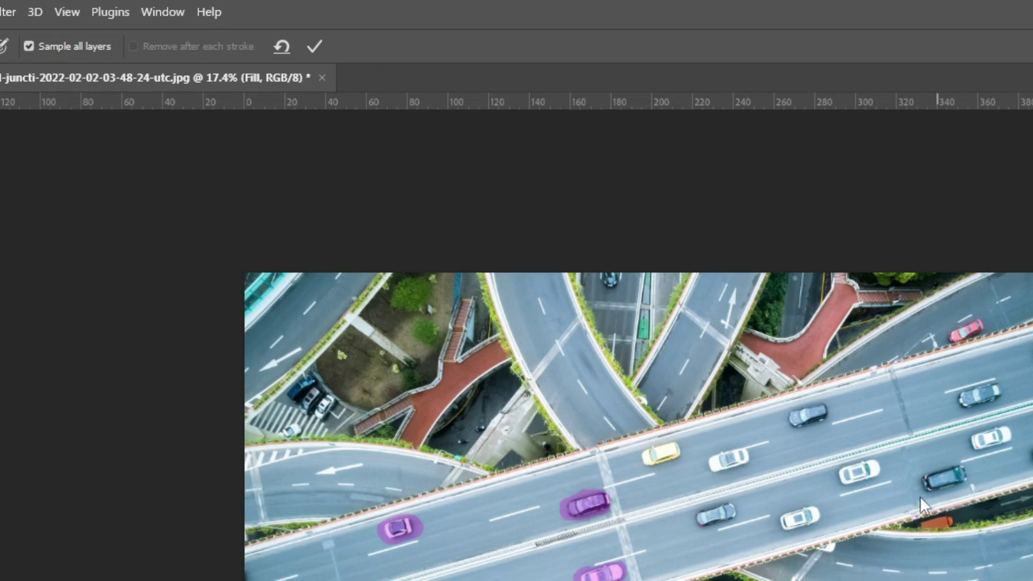
{"action": "left_click", "coordinate": [314, 47]}
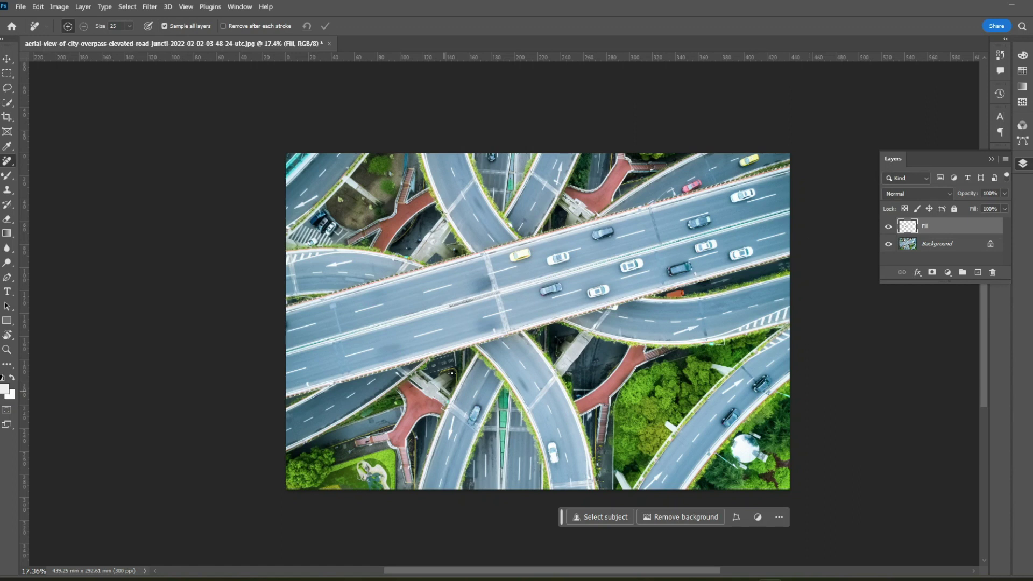
- Mark another car and the road area above the overpass with Remove Tool strokes
{"action": "scroll", "coordinate": [465, 340], "scroll_direction": "up", "scroll_amount": 2}
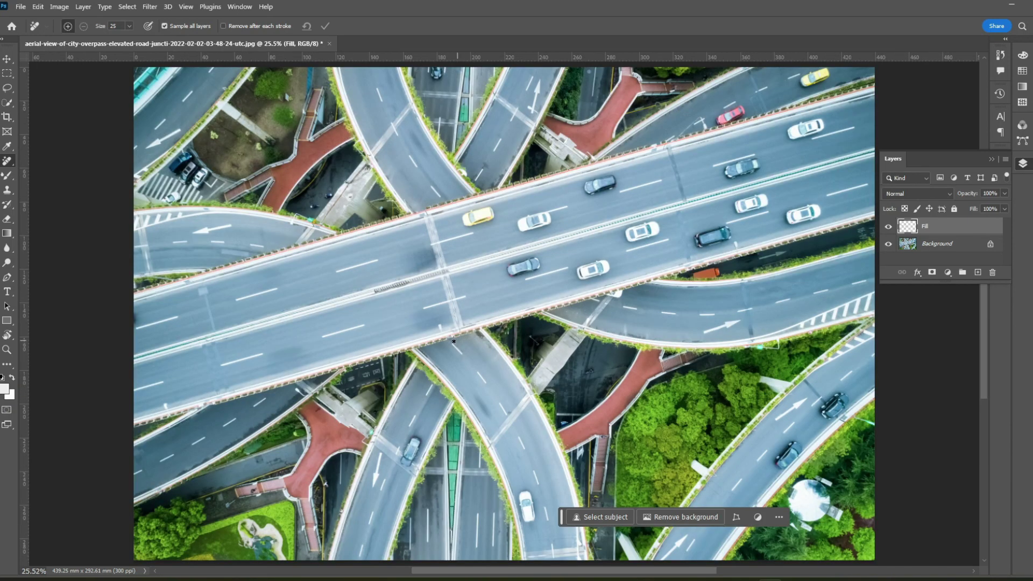
{"action": "scroll", "coordinate": [266, 372], "scroll_direction": "up", "scroll_amount": 3}
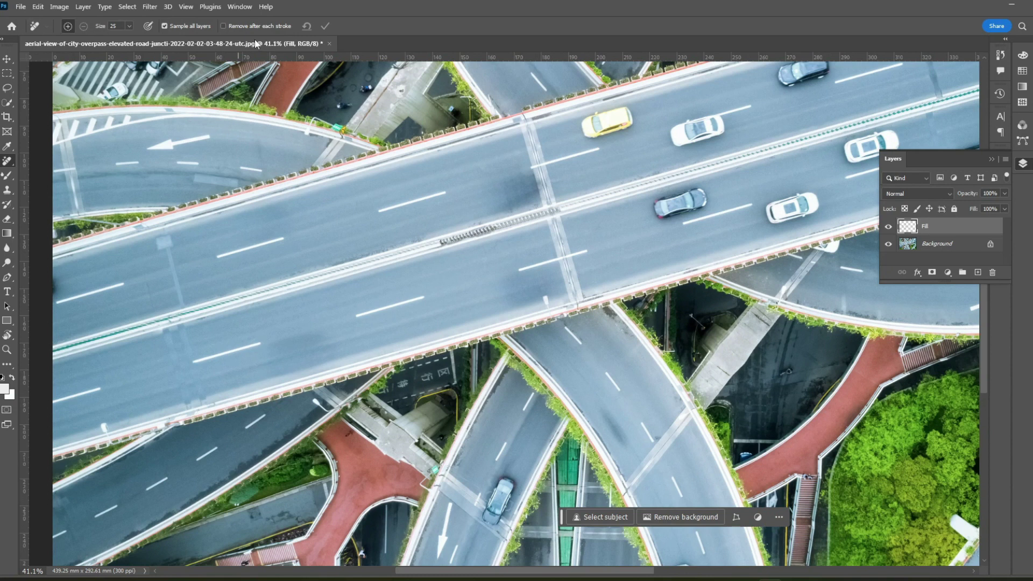
{"action": "mouse_move", "coordinate": [271, 330]}
{"action": "left_mouse_down"}
{"action": "mouse_move", "coordinate": [254, 372]}
{"action": "mouse_move", "coordinate": [277, 377]}
{"action": "mouse_move", "coordinate": [323, 365]}
{"action": "mouse_move", "coordinate": [353, 340]}
{"action": "mouse_move", "coordinate": [296, 326]}
{"action": "mouse_move", "coordinate": [274, 334]}
{"action": "left_mouse_up"}
{"action": "mouse_move", "coordinate": [548, 266]}
{"action": "left_mouse_down"}
{"action": "mouse_move", "coordinate": [500, 299]}
{"action": "mouse_move", "coordinate": [522, 308]}
{"action": "mouse_move", "coordinate": [562, 291]}
{"action": "mouse_move", "coordinate": [549, 266]}
{"action": "left_mouse_up"}
{"action": "left_click_drag", "start_coordinate": [530, 173], "coordinate": [533, 180]}
{"action": "mouse_move", "coordinate": [539, 202]}
{"action": "left_mouse_down"}
{"action": "mouse_move", "coordinate": [469, 223]}
{"action": "mouse_move", "coordinate": [461, 191]}
{"action": "mouse_move", "coordinate": [485, 165]}
{"action": "mouse_move", "coordinate": [533, 176]}
{"action": "left_mouse_up"}
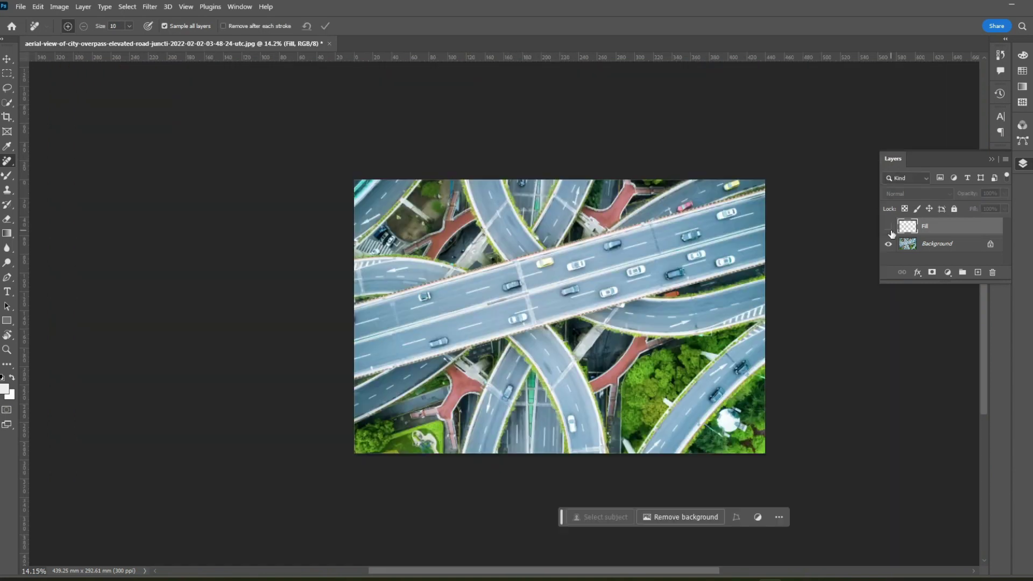
- Show the Fill layer again and mark the yellow, white and next car for removal
{"action": "left_click", "coordinate": [889, 227]}
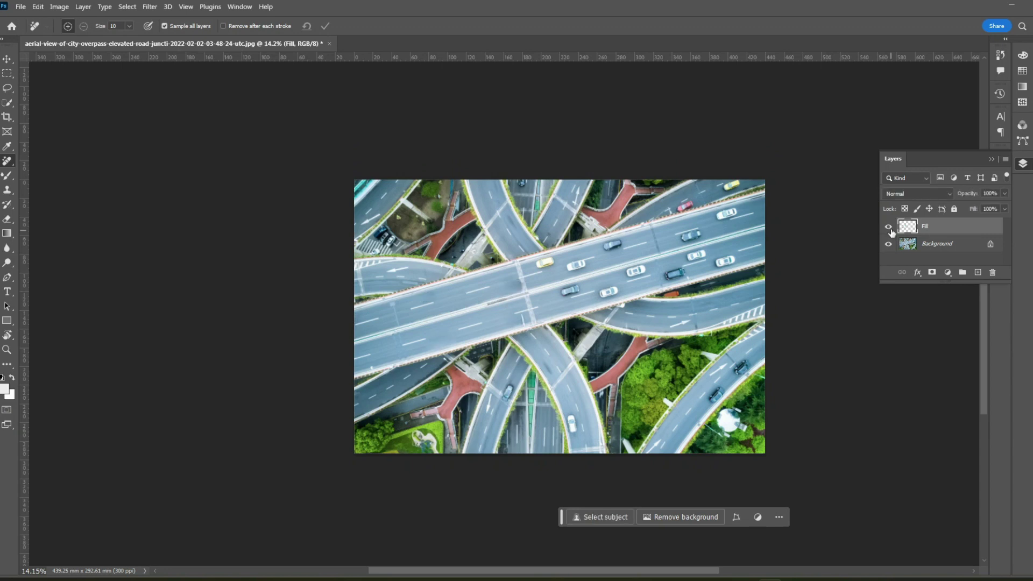
{"action": "key", "text": "ctrl+0"}
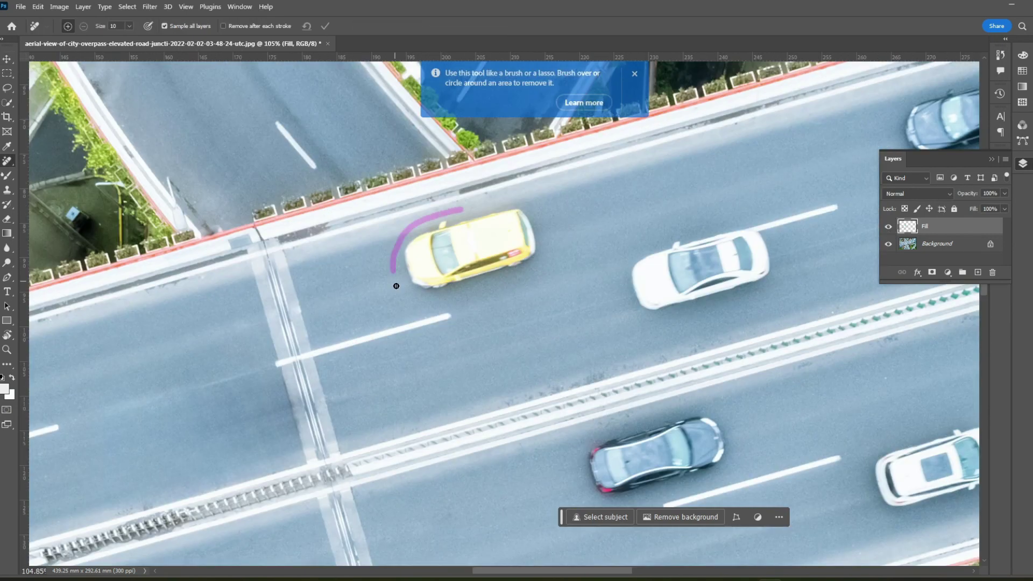
{"action": "left_click_drag", "start_coordinate": [397, 281], "coordinate": [372, 204]}
{"action": "left_click_drag", "start_coordinate": [371, 262], "coordinate": [571, 213]}
{"action": "scroll", "coordinate": [506, 242], "scroll_direction": "right", "scroll_amount": 5}
{"action": "mouse_move", "coordinate": [595, 249]}
{"action": "left_mouse_down"}
{"action": "mouse_move", "coordinate": [443, 272]}
{"action": "mouse_move", "coordinate": [504, 229]}
{"action": "left_mouse_up"}
{"action": "left_click_drag", "start_coordinate": [441, 218], "coordinate": [385, 300]}
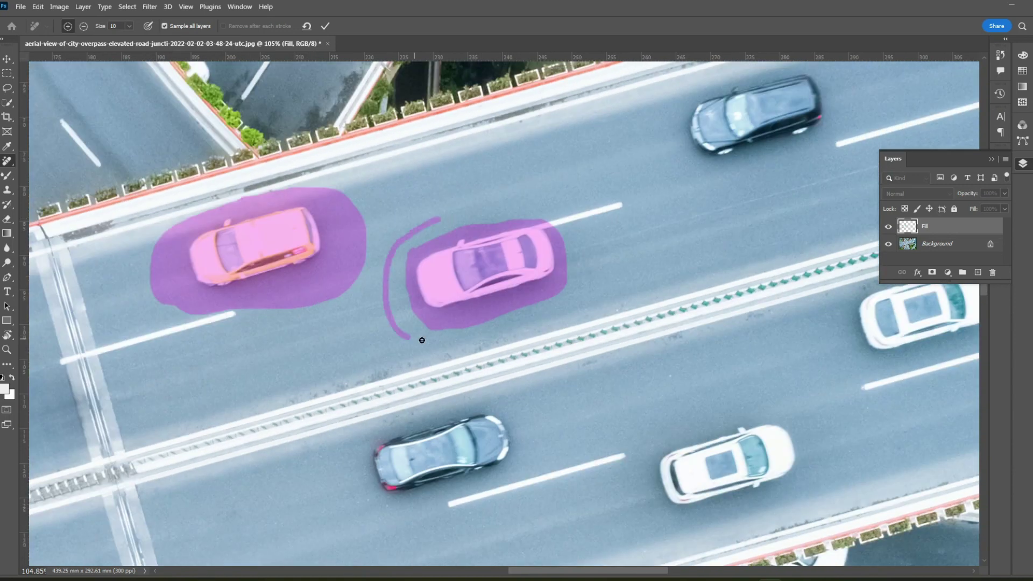
- Redraw the dark car's removal loop and mark the lower car
{"action": "scroll", "coordinate": [485, 242], "scroll_direction": "right", "scroll_amount": 5}
{"action": "mouse_move", "coordinate": [544, 196]}
{"action": "left_mouse_down"}
{"action": "mouse_move", "coordinate": [479, 220]}
{"action": "mouse_move", "coordinate": [634, 279]}
{"action": "mouse_move", "coordinate": [544, 196]}
{"action": "left_mouse_up"}
{"action": "key", "text": "ctrl+z"}
{"action": "scroll", "coordinate": [538, 205], "scroll_direction": "down", "scroll_amount": 5}
{"action": "mouse_move", "coordinate": [562, 192]}
{"action": "left_mouse_down"}
{"action": "mouse_move", "coordinate": [486, 219]}
{"action": "mouse_move", "coordinate": [477, 272]}
{"action": "left_mouse_up"}
{"action": "scroll", "coordinate": [512, 306], "scroll_direction": "down", "scroll_amount": 3}
{"action": "scroll", "coordinate": [511, 307], "scroll_direction": "down", "scroll_amount": 2}
{"action": "mouse_move", "coordinate": [346, 288]}
{"action": "left_mouse_down"}
{"action": "mouse_move", "coordinate": [307, 388]}
{"action": "mouse_move", "coordinate": [490, 362]}
{"action": "left_mouse_up"}
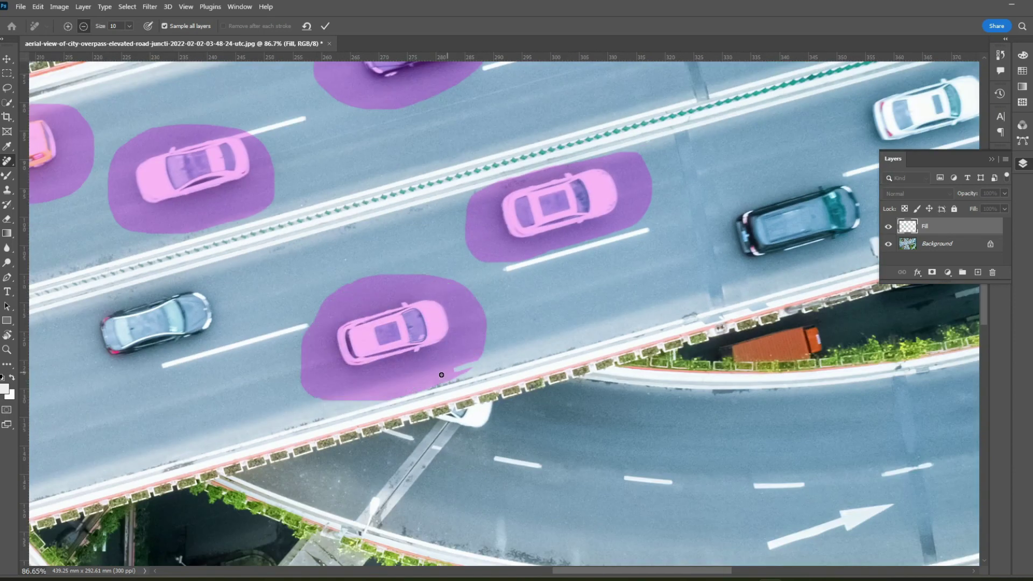
- Mark the remaining dark cars and two white cars across the overpass for removal
{"action": "scroll", "coordinate": [489, 363], "scroll_direction": "up", "scroll_amount": 2}
{"action": "scroll", "coordinate": [489, 363], "scroll_direction": "left", "scroll_amount": 5}
{"action": "mouse_move", "coordinate": [646, 245]}
{"action": "left_mouse_down"}
{"action": "mouse_move", "coordinate": [597, 349]}
{"action": "mouse_move", "coordinate": [645, 245]}
{"action": "left_mouse_up"}
{"action": "scroll", "coordinate": [541, 261], "scroll_direction": "down", "scroll_amount": 5}
{"action": "scroll", "coordinate": [541, 262], "scroll_direction": "up", "scroll_amount": 2}
{"action": "mouse_move", "coordinate": [474, 318]}
{"action": "left_mouse_down"}
{"action": "mouse_move", "coordinate": [474, 427]}
{"action": "mouse_move", "coordinate": [474, 318]}
{"action": "left_mouse_up"}
{"action": "scroll", "coordinate": [394, 256], "scroll_direction": "up", "scroll_amount": 2}
{"action": "mouse_move", "coordinate": [394, 256]}
{"action": "left_mouse_down"}
{"action": "mouse_move", "coordinate": [446, 230]}
{"action": "mouse_move", "coordinate": [423, 332]}
{"action": "mouse_move", "coordinate": [387, 250]}
{"action": "left_mouse_up"}
{"action": "left_click_drag", "start_coordinate": [597, 281], "coordinate": [597, 282]}
{"action": "scroll", "coordinate": [597, 281], "scroll_direction": "down", "scroll_amount": 1}
{"action": "scroll", "coordinate": [597, 282], "scroll_direction": "up", "scroll_amount": 3}
{"action": "scroll", "coordinate": [597, 281], "scroll_direction": "left", "scroll_amount": 2}
{"action": "mouse_move", "coordinate": [570, 245]}
{"action": "left_mouse_down"}
{"action": "mouse_move", "coordinate": [468, 275]}
{"action": "mouse_move", "coordinate": [526, 272]}
{"action": "left_mouse_up"}
{"action": "scroll", "coordinate": [526, 272], "scroll_direction": "down", "scroll_amount": 4}
{"action": "scroll", "coordinate": [474, 277], "scroll_direction": "up", "scroll_amount": 4}
{"action": "scroll", "coordinate": [562, 420], "scroll_direction": "down", "scroll_amount": 1}
{"action": "scroll", "coordinate": [561, 420], "scroll_direction": "up", "scroll_amount": 2}
{"action": "scroll", "coordinate": [459, 330], "scroll_direction": "down", "scroll_amount": 5}
{"action": "key", "text": "ctrl+0"}
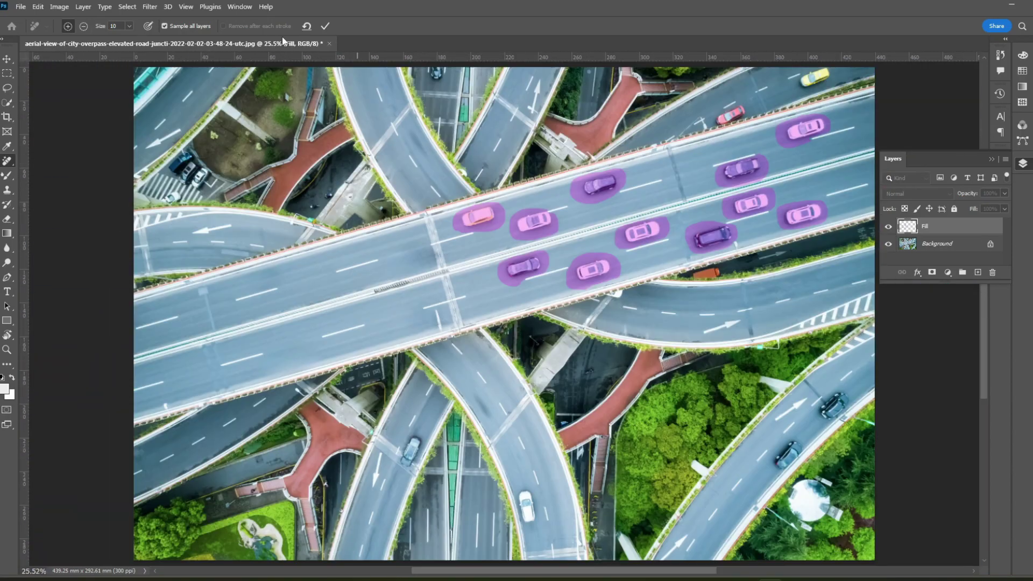
- Apply the car removal on the overpass, then toggle the Fill layer and photo to compare
{"action": "left_click", "coordinate": [326, 26]}
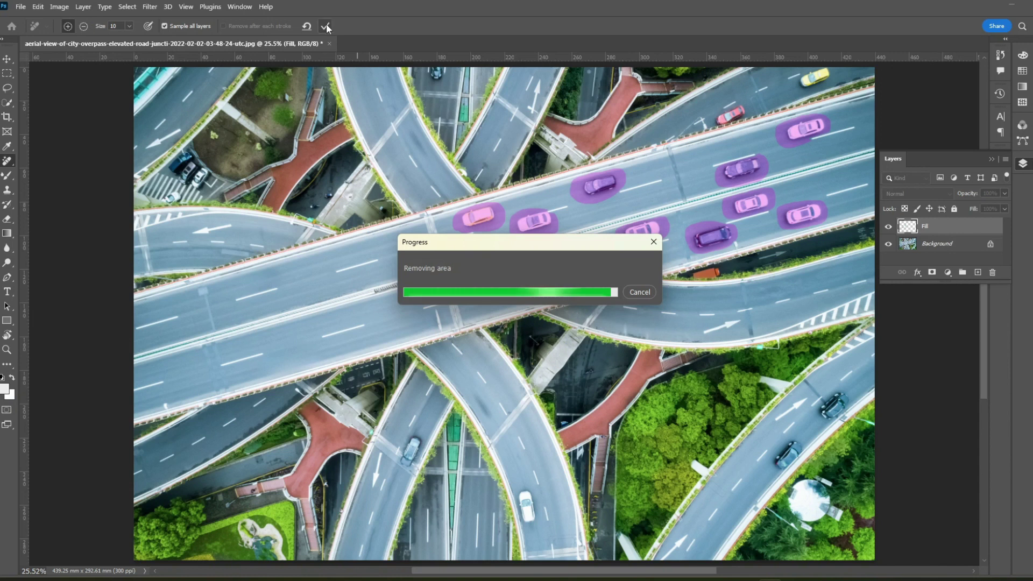
{"action": "left_click", "coordinate": [889, 227]}
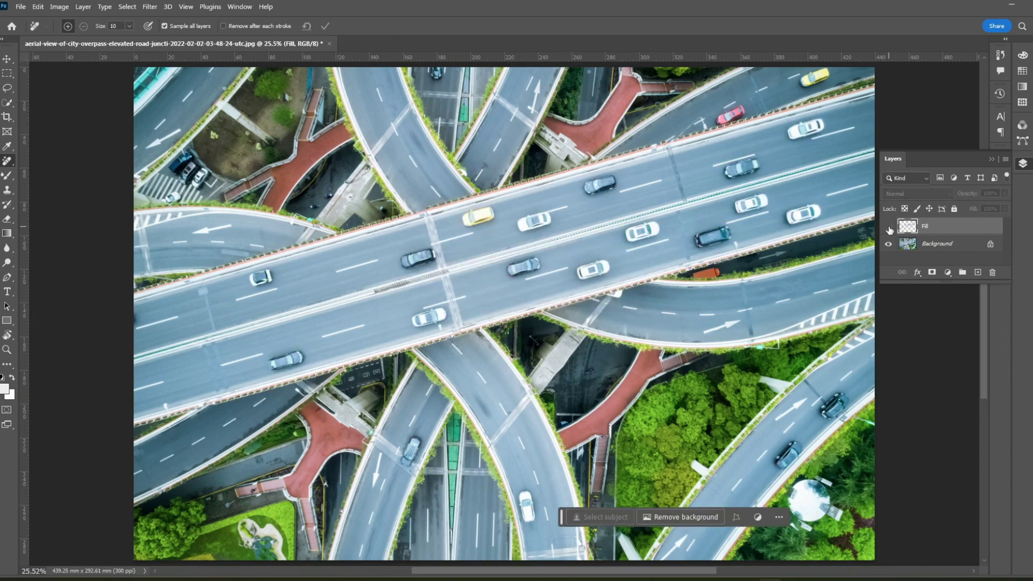
{"action": "left_click", "coordinate": [889, 227]}
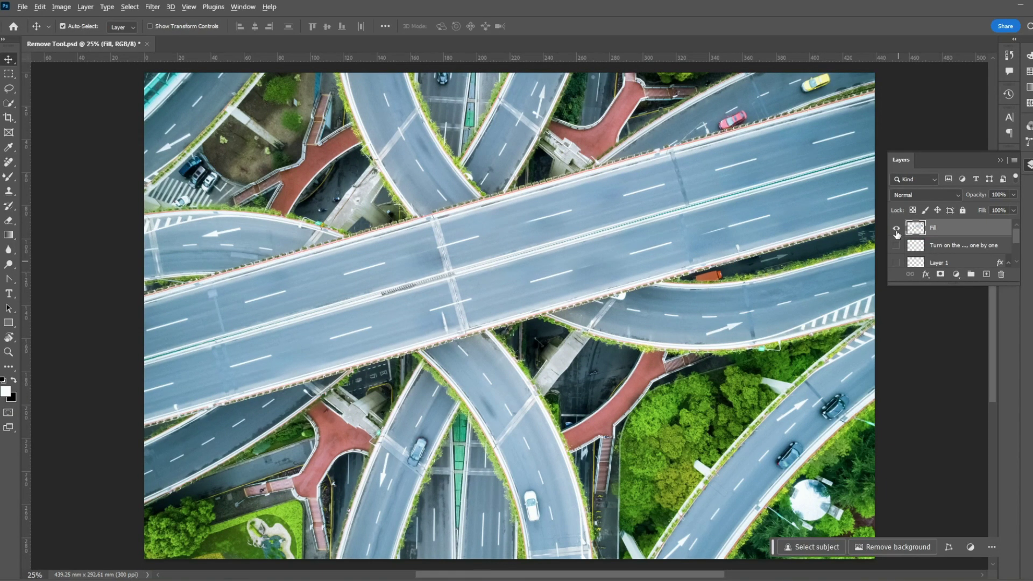
{"action": "left_click", "coordinate": [897, 228], "text": "alt"}
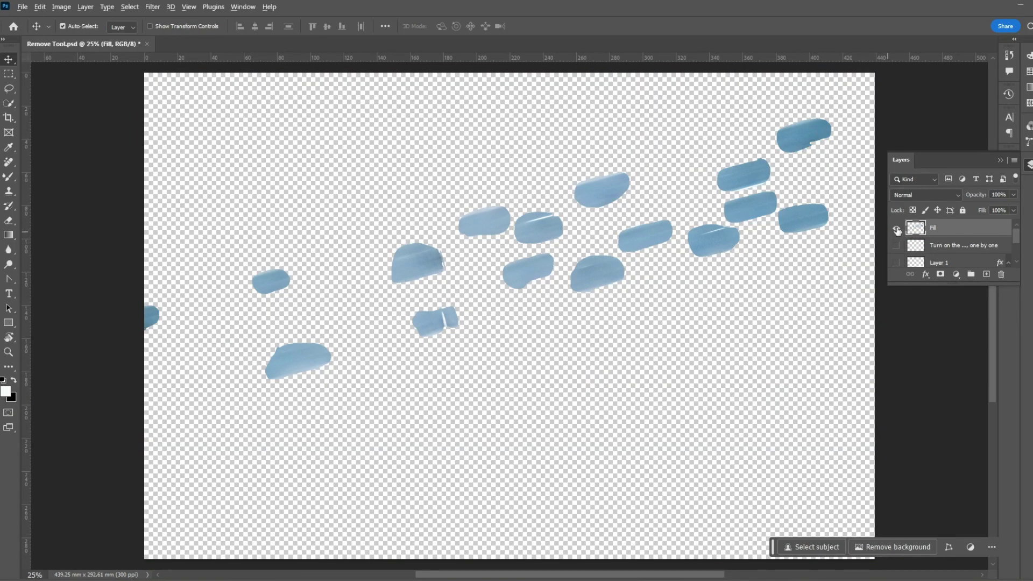
{"action": "left_click", "coordinate": [896, 228], "text": "alt"}
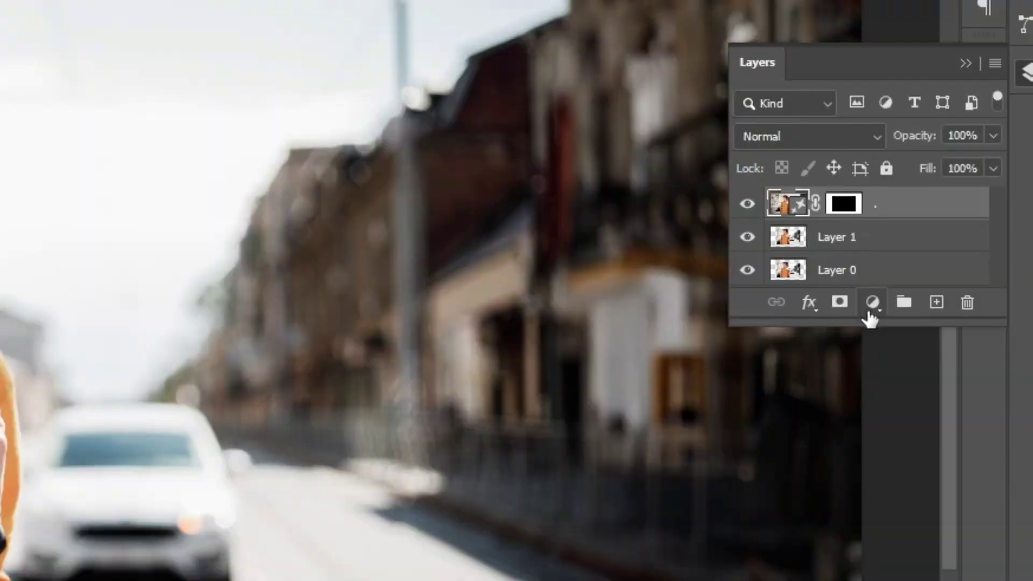
- Add a Curves adjustment layer with its top-right point lowered to output 103
{"action": "left_click", "coordinate": [949, 275]}
{"action": "left_click", "coordinate": [966, 340]}
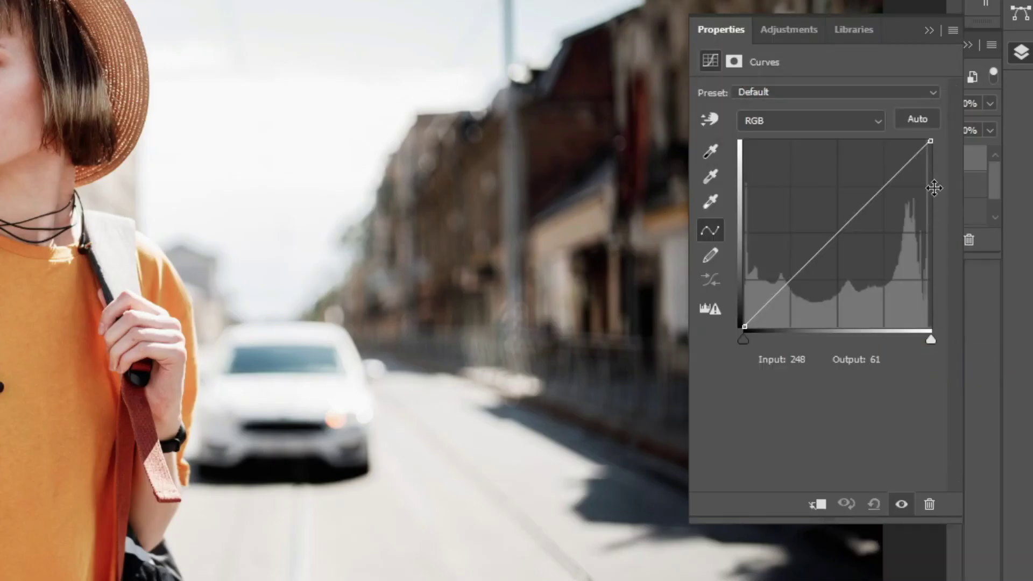
{"action": "left_click_drag", "start_coordinate": [931, 141], "coordinate": [933, 197]}
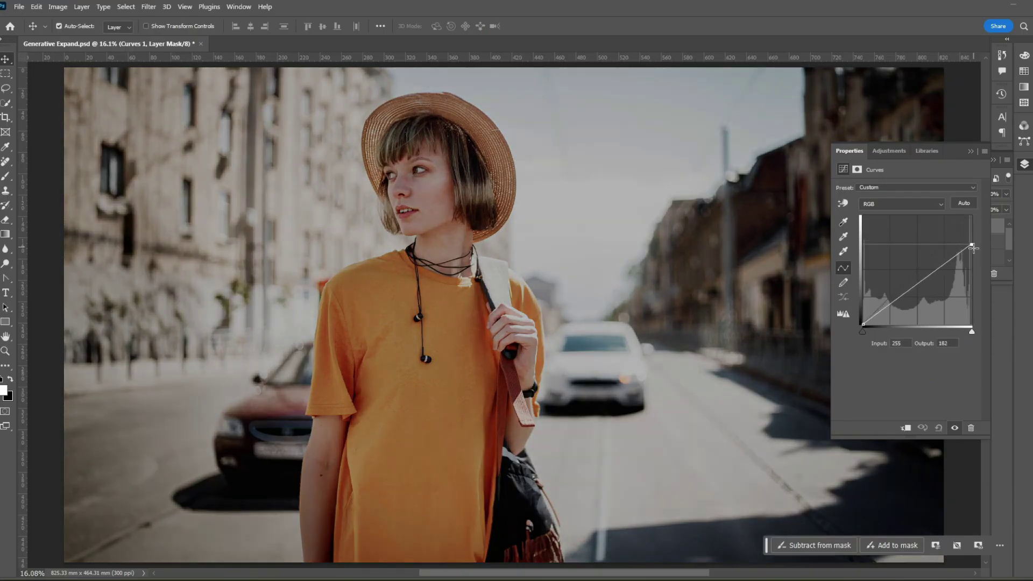
{"action": "left_click_drag", "start_coordinate": [973, 248], "coordinate": [979, 280]}
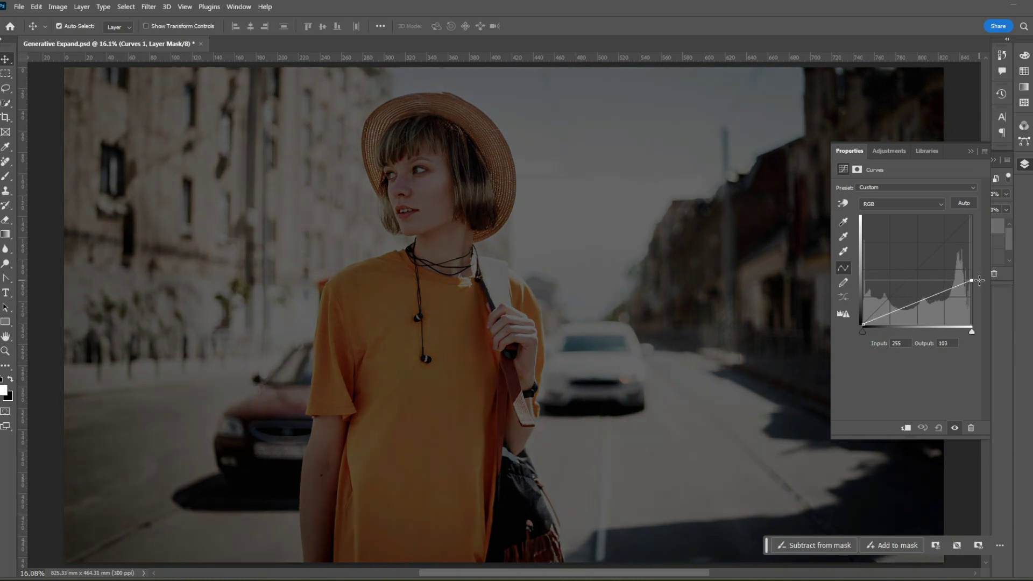
{"action": "left_click", "coordinate": [972, 151]}
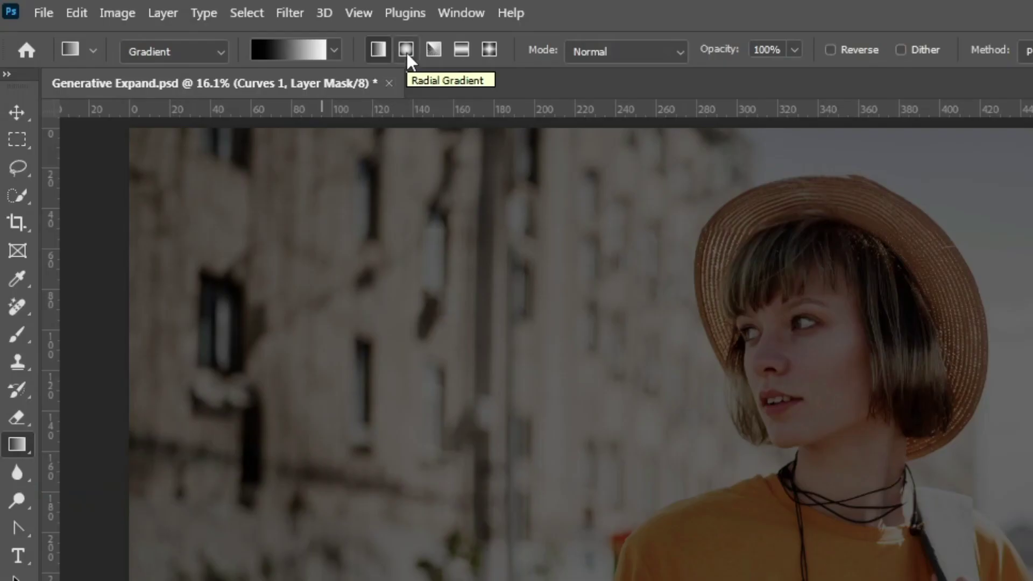
- Draw a radial gradient (third Basics preset) on the Curves 1 mask, shaping a spotlight over the woman's head
{"action": "left_click", "coordinate": [407, 54]}
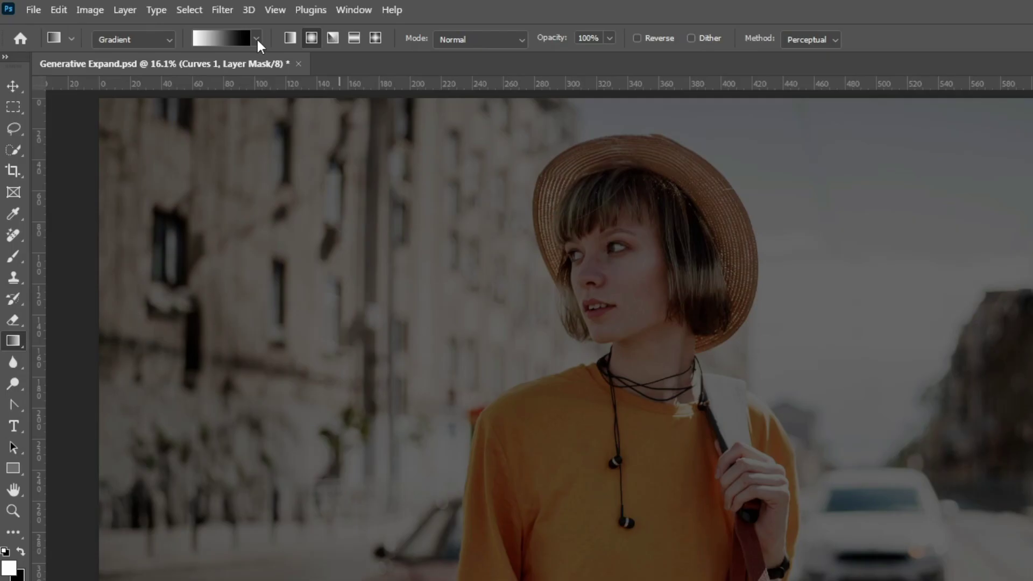
{"action": "left_click", "coordinate": [334, 50]}
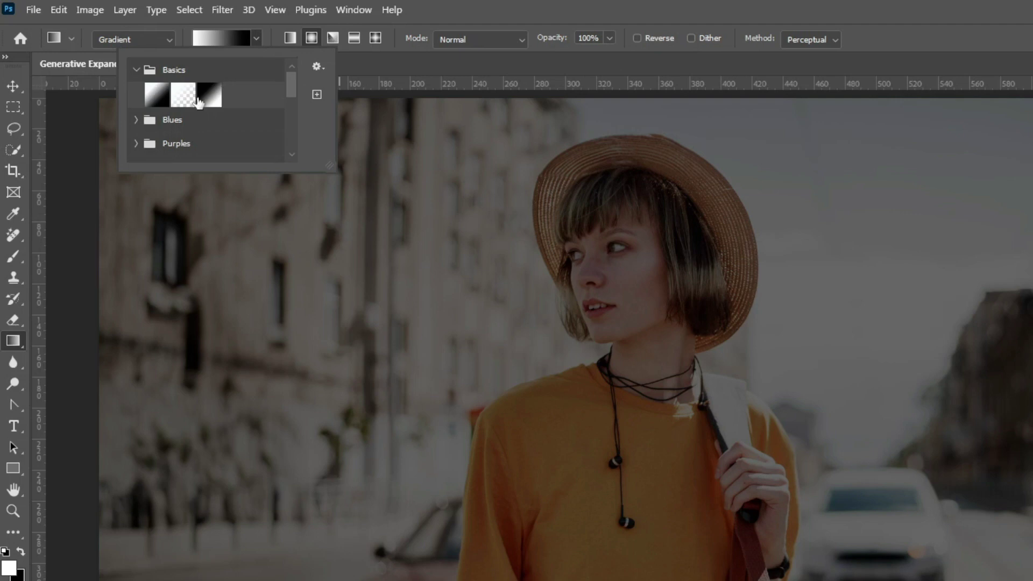
{"action": "left_click", "coordinate": [208, 100]}
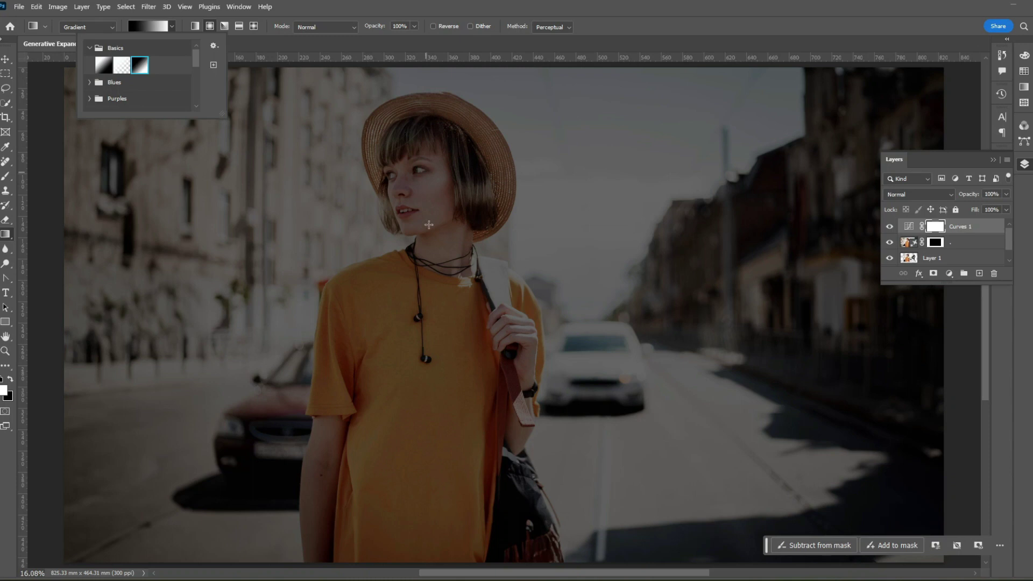
{"action": "left_click_drag", "start_coordinate": [450, 270], "coordinate": [378, 387]}
{"action": "left_click_drag", "start_coordinate": [443, 407], "coordinate": [490, 469]}
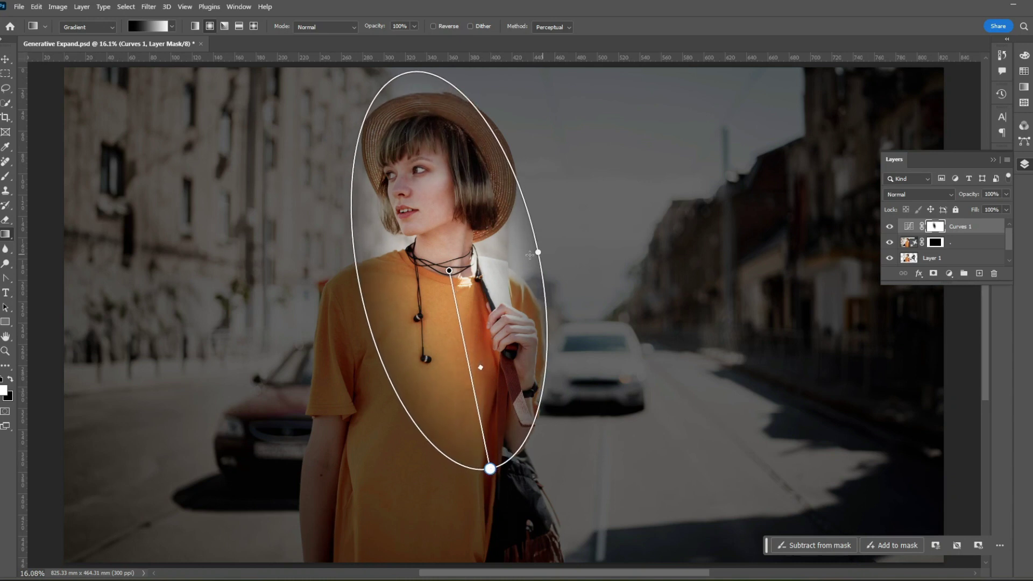
{"action": "left_click_drag", "start_coordinate": [537, 251], "coordinate": [570, 248]}
{"action": "left_click_drag", "start_coordinate": [491, 468], "coordinate": [504, 468]}
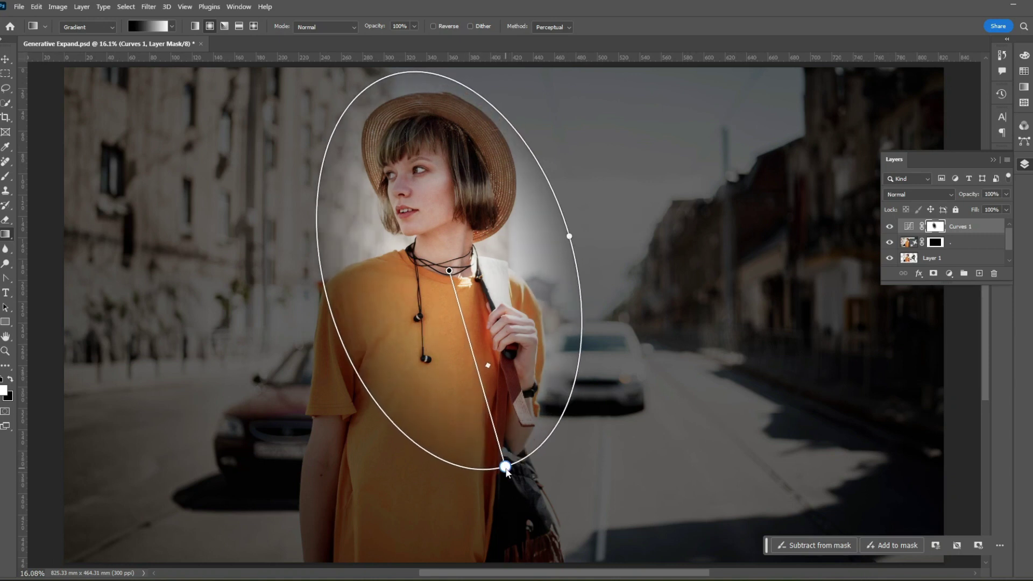
{"action": "left_click_drag", "start_coordinate": [449, 271], "coordinate": [452, 236]}
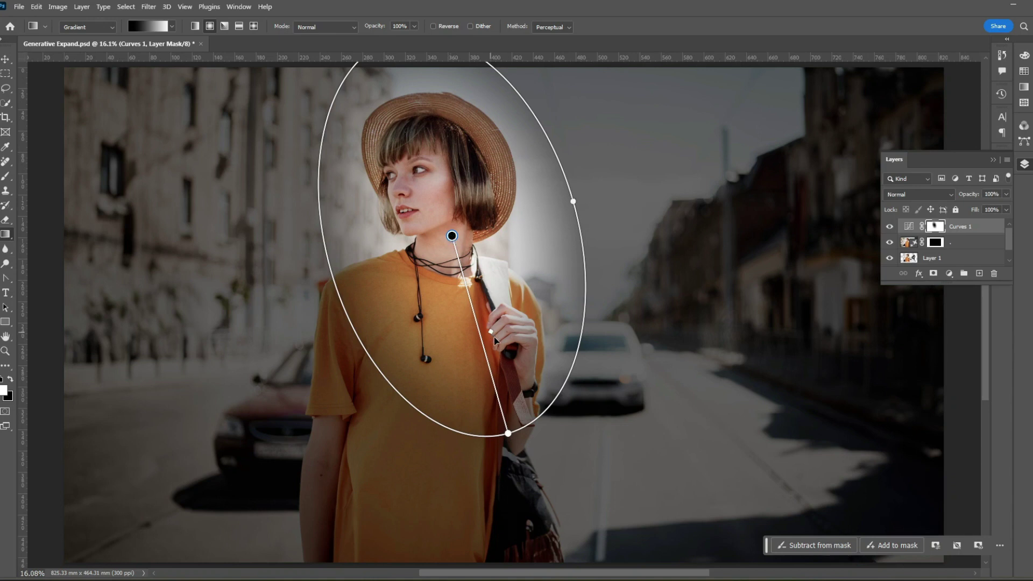
{"action": "mouse_move", "coordinate": [506, 375]}
{"action": "left_mouse_down"}
{"action": "mouse_move", "coordinate": [512, 400]}
{"action": "mouse_move", "coordinate": [504, 365]}
{"action": "left_mouse_up"}
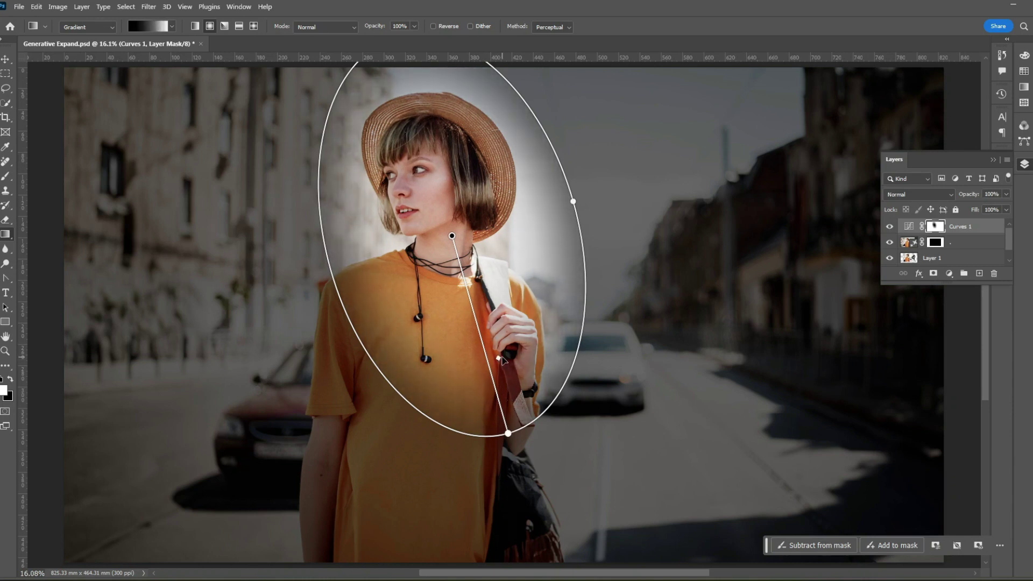
{"action": "key", "text": "v"}
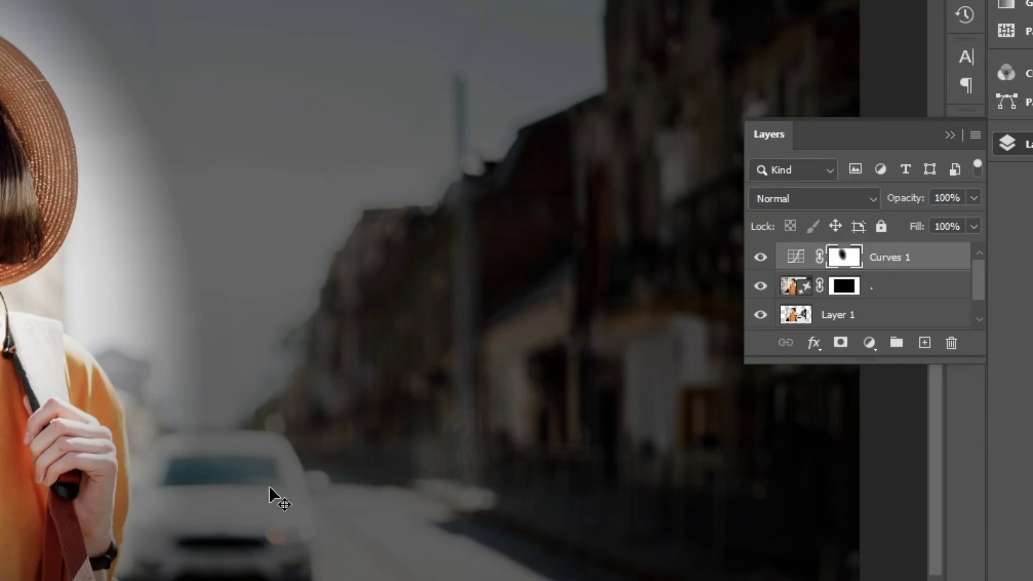
- Set Curves 1 opacity to 75% and check the mask by toggling it off and on
{"action": "left_click", "coordinate": [992, 194]}
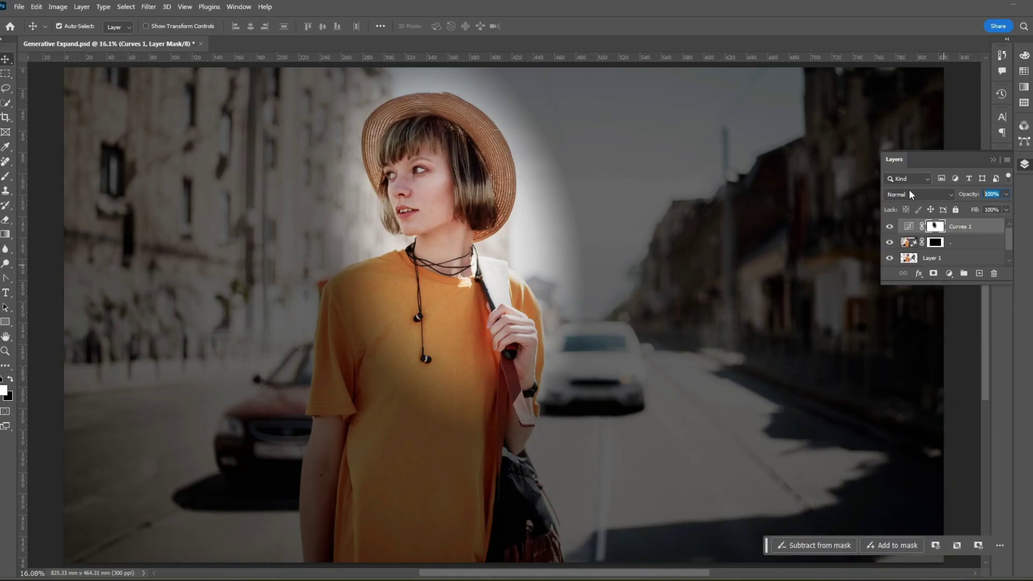
{"action": "type", "text": "75"}
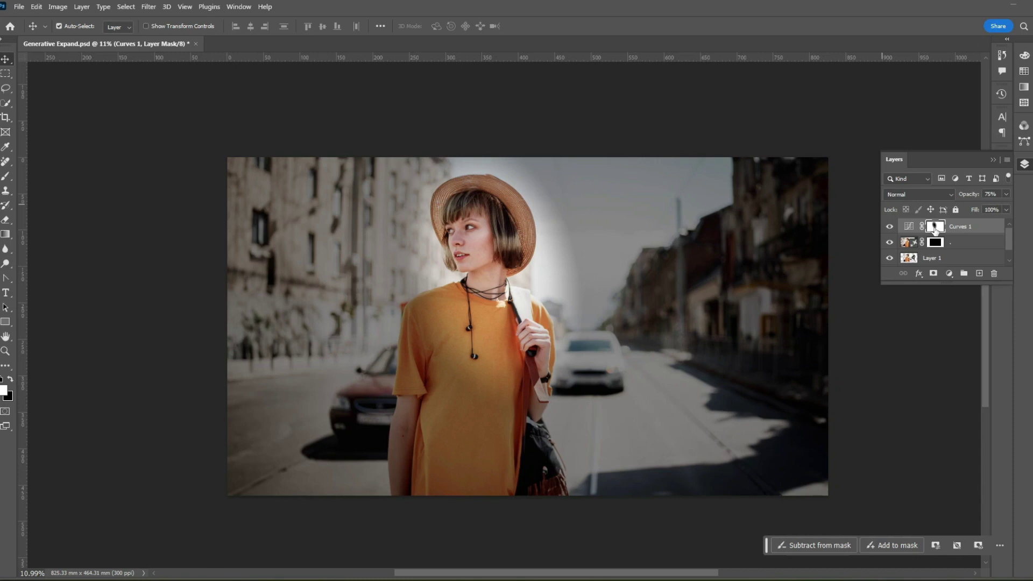
{"action": "left_click", "coordinate": [935, 229], "text": "shift"}
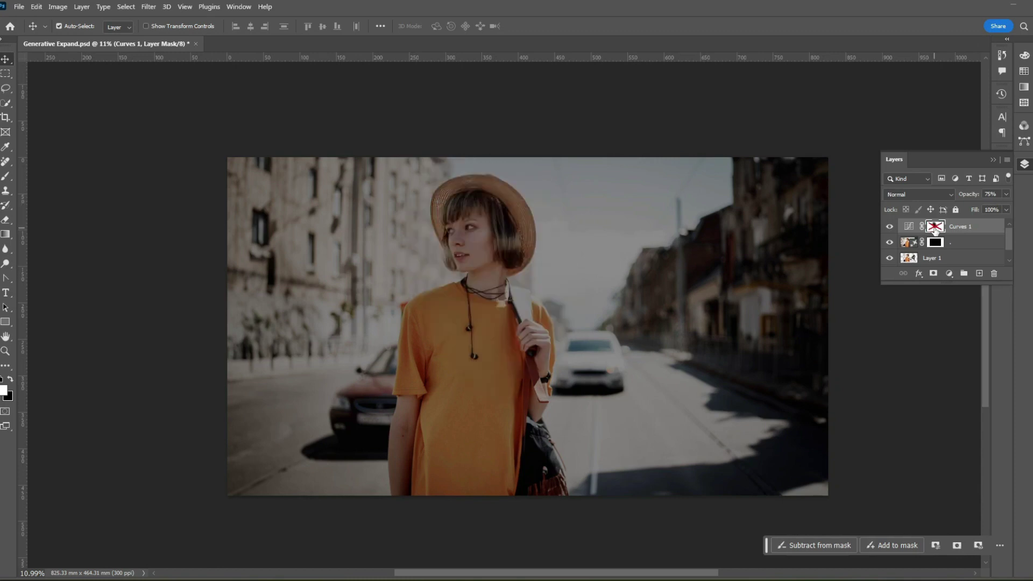
{"action": "left_click", "coordinate": [935, 228], "text": "shift"}
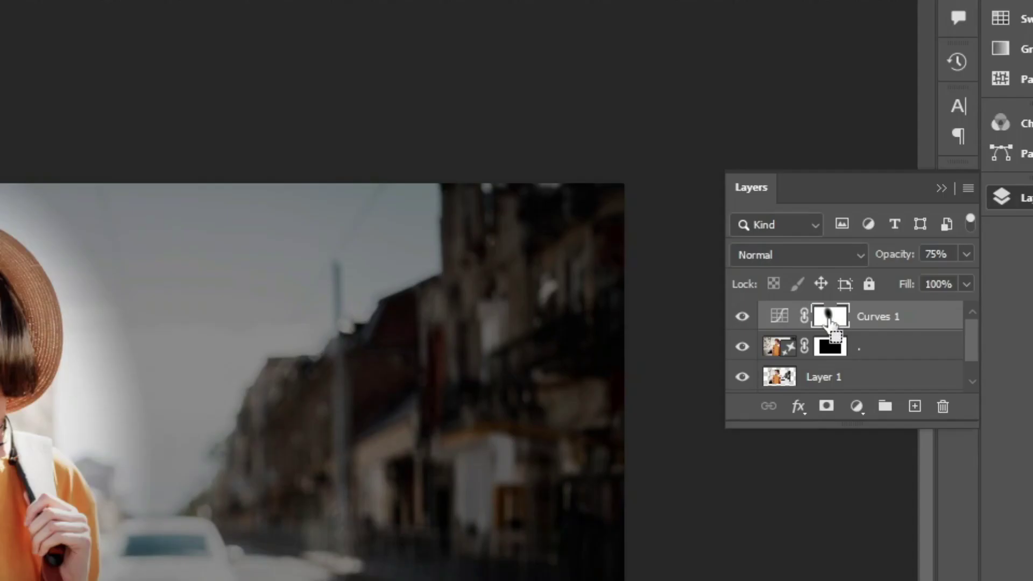
{"action": "left_click_drag", "start_coordinate": [831, 323], "coordinate": [802, 309]}
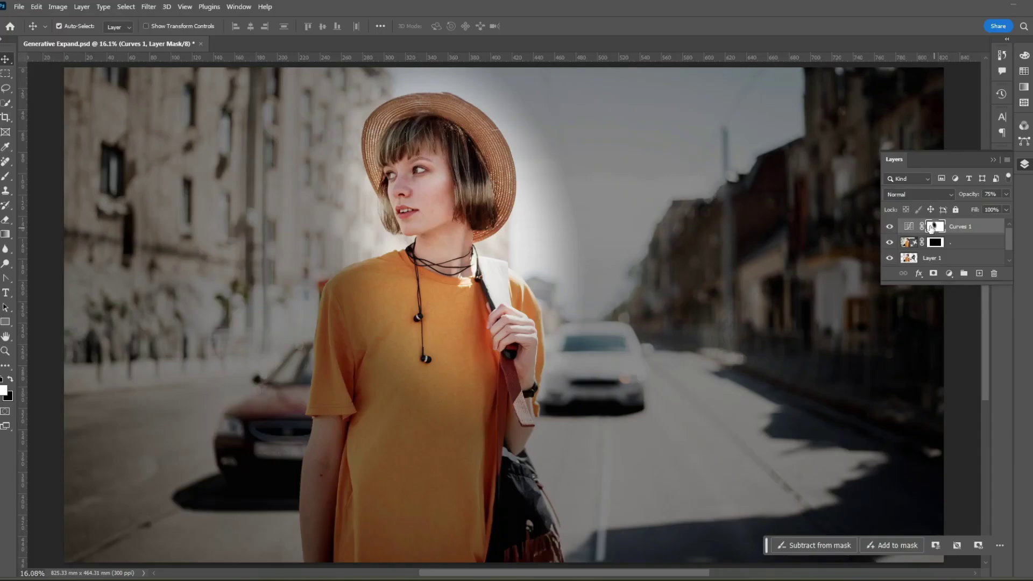
- Free Transform the Curves 1 mask, scaling it to about 121% and moving it down 63 mm
{"action": "key", "text": "ctrl+t"}
{"action": "scroll", "coordinate": [506, 242], "scroll_direction": "down", "scroll_amount": 2}
{"action": "left_click_drag", "start_coordinate": [715, 157], "coordinate": [754, 131]}
{"action": "left_click_drag", "start_coordinate": [667, 241], "coordinate": [667, 274]}
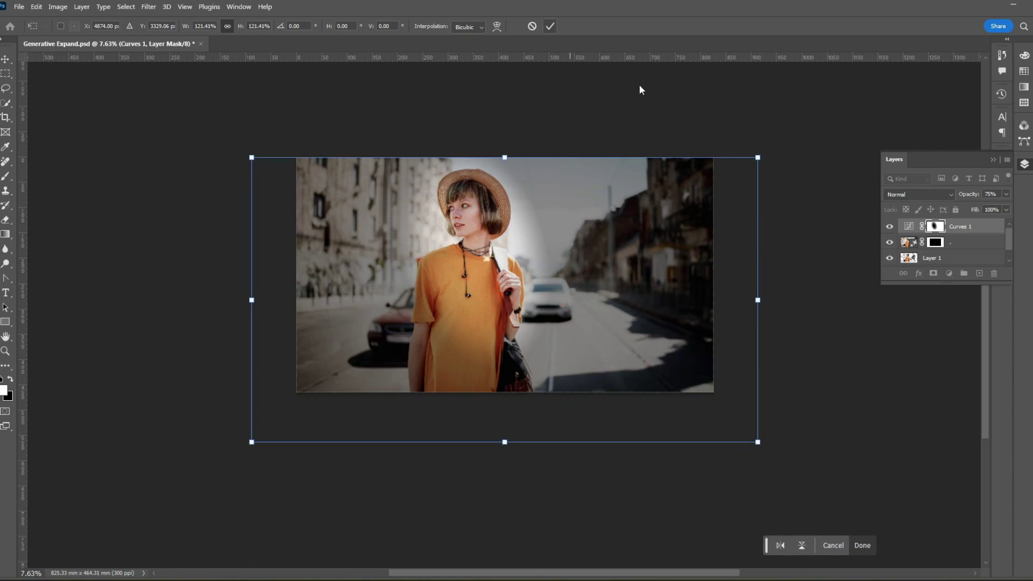
{"action": "left_click", "coordinate": [549, 26]}
{"action": "key", "text": "ctrl+0"}
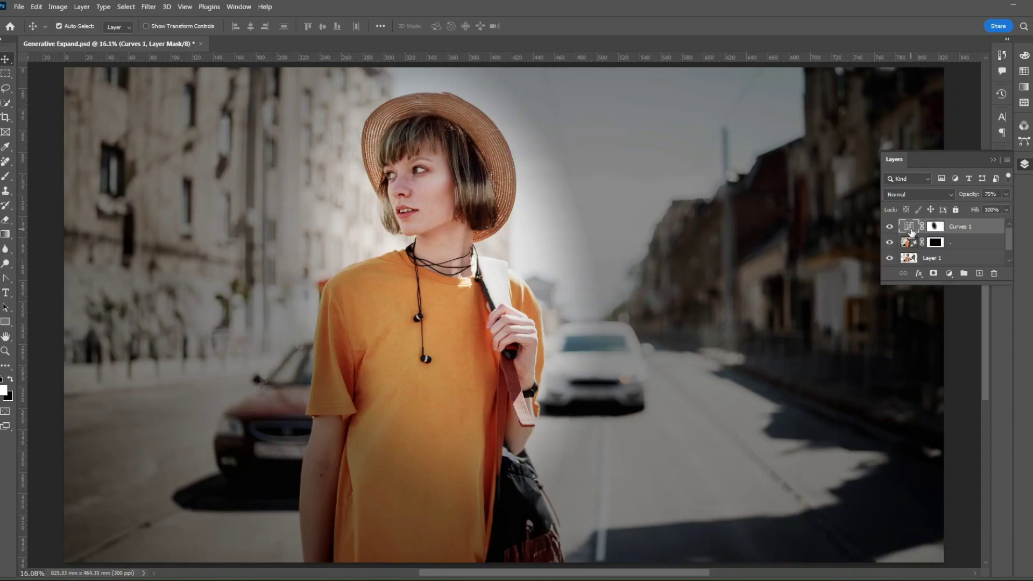
- Lower the Curves 1 top point to 58 and compare before and after
{"action": "double_click", "coordinate": [908, 226]}
{"action": "left_click_drag", "start_coordinate": [972, 284], "coordinate": [976, 301]}
{"action": "left_click", "coordinate": [889, 227]}
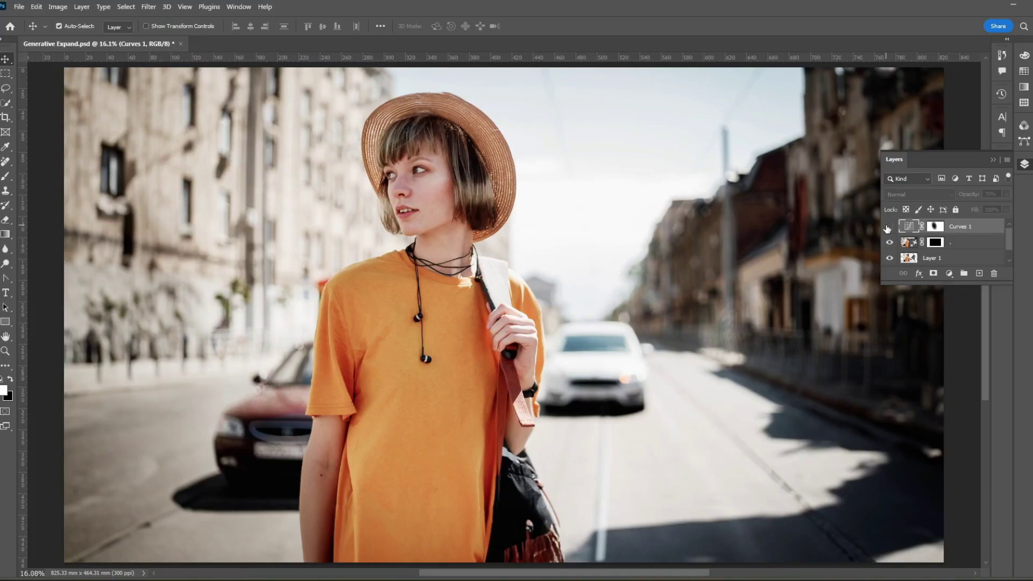
{"action": "left_click", "coordinate": [889, 227]}
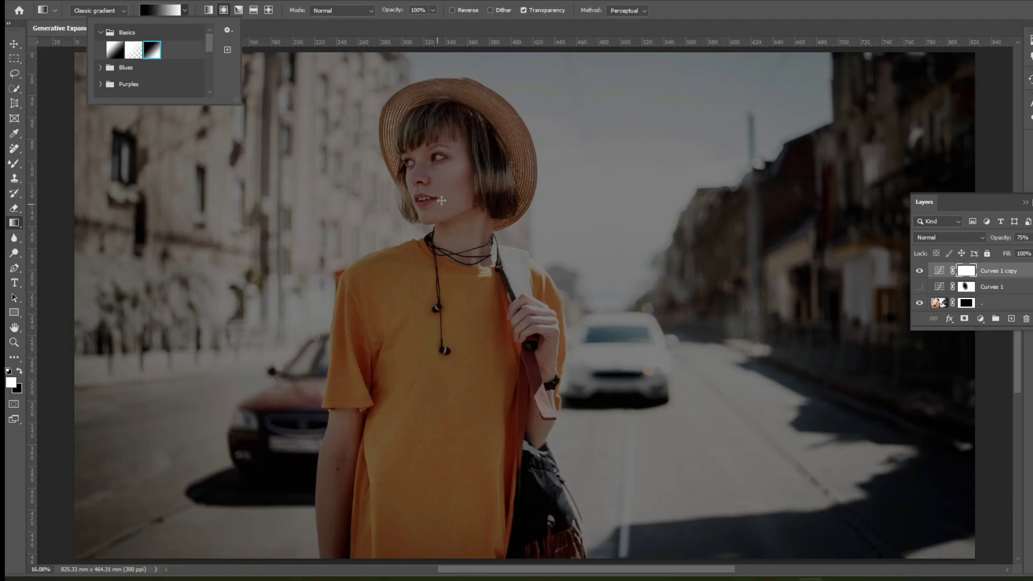
- Drag several radial gradients on the Curves 1 copy and Curves 1 masks, reshaping the halo into a tilted ellipse
{"action": "left_click_drag", "start_coordinate": [450, 183], "coordinate": [516, 260]}
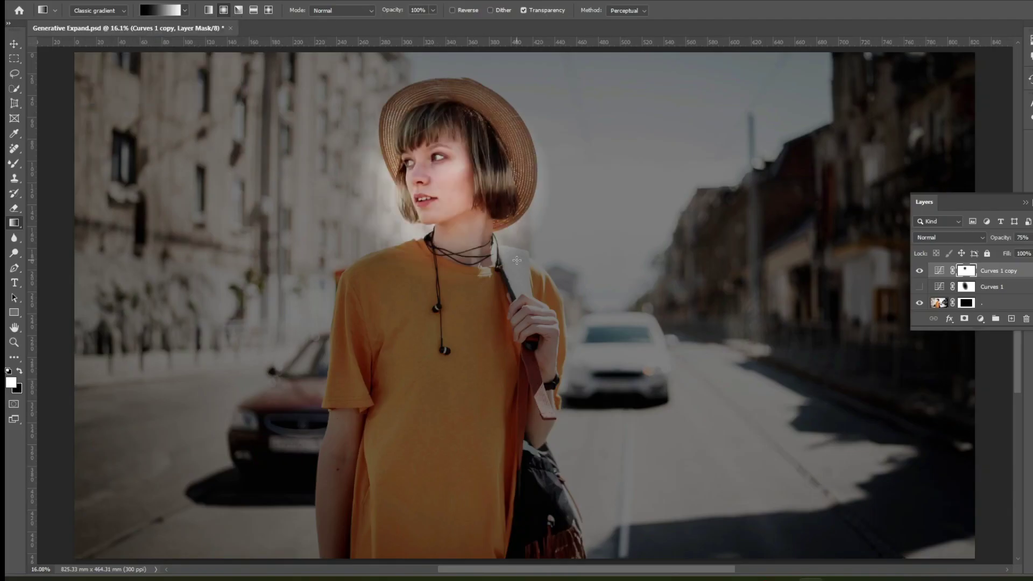
{"action": "left_click_drag", "start_coordinate": [465, 178], "coordinate": [529, 289]}
{"action": "left_click_drag", "start_coordinate": [454, 145], "coordinate": [506, 301]}
{"action": "left_click_drag", "start_coordinate": [432, 171], "coordinate": [480, 319]}
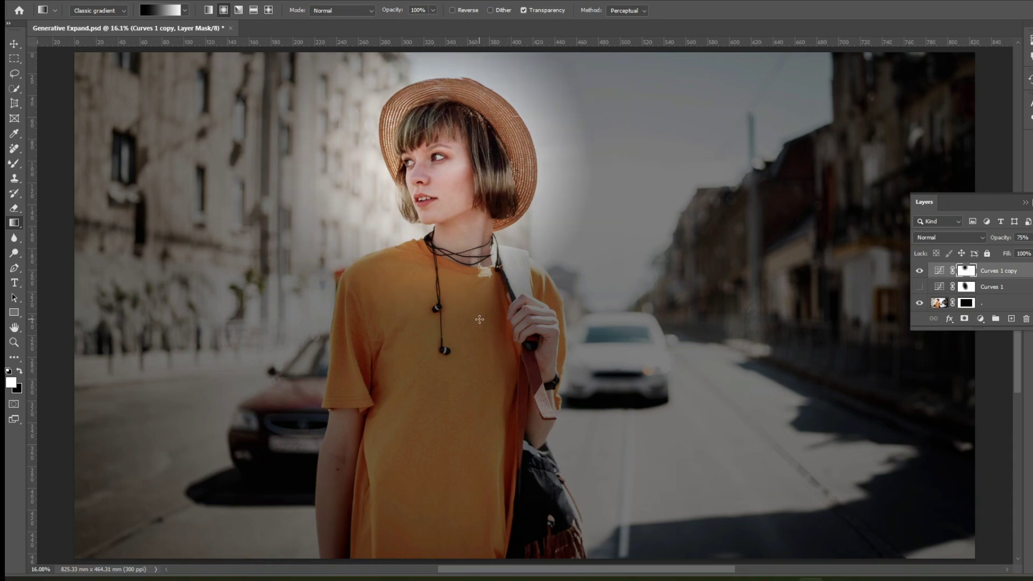
{"action": "left_click_drag", "start_coordinate": [469, 174], "coordinate": [540, 414]}
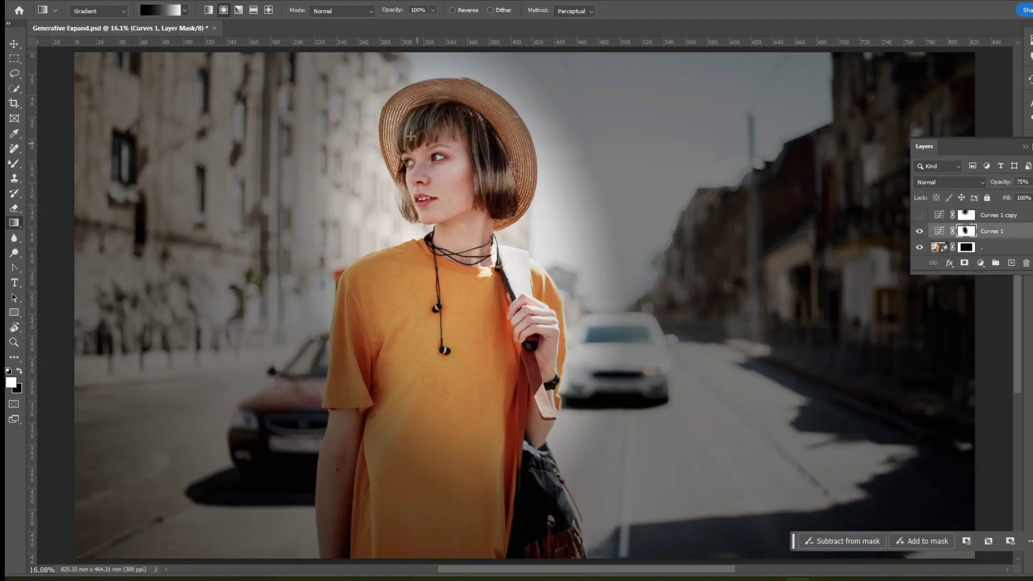
{"action": "left_click_drag", "start_coordinate": [405, 117], "coordinate": [517, 264]}
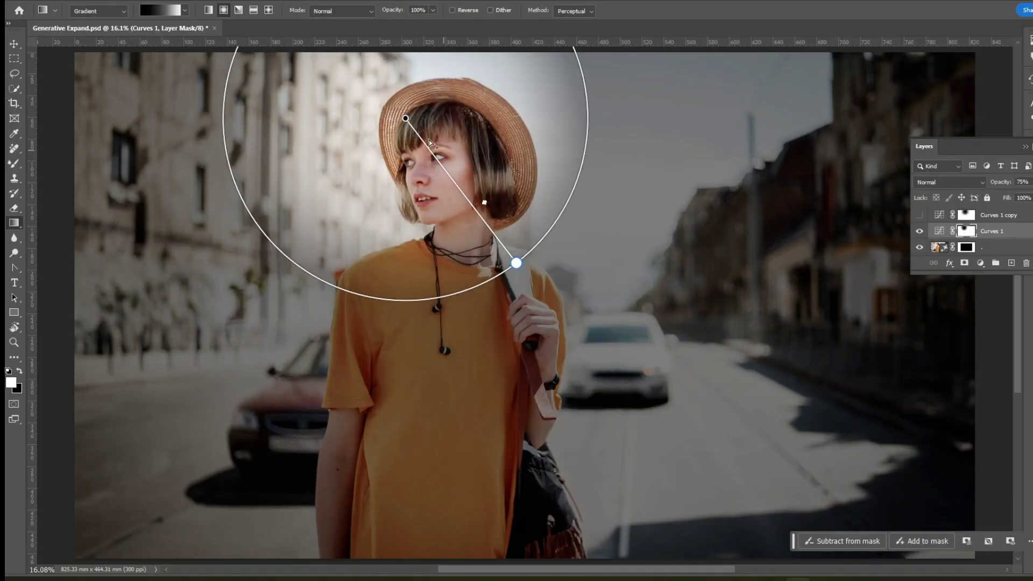
{"action": "left_click_drag", "start_coordinate": [405, 118], "coordinate": [466, 242]}
{"action": "left_click_drag", "start_coordinate": [606, 136], "coordinate": [553, 191]}
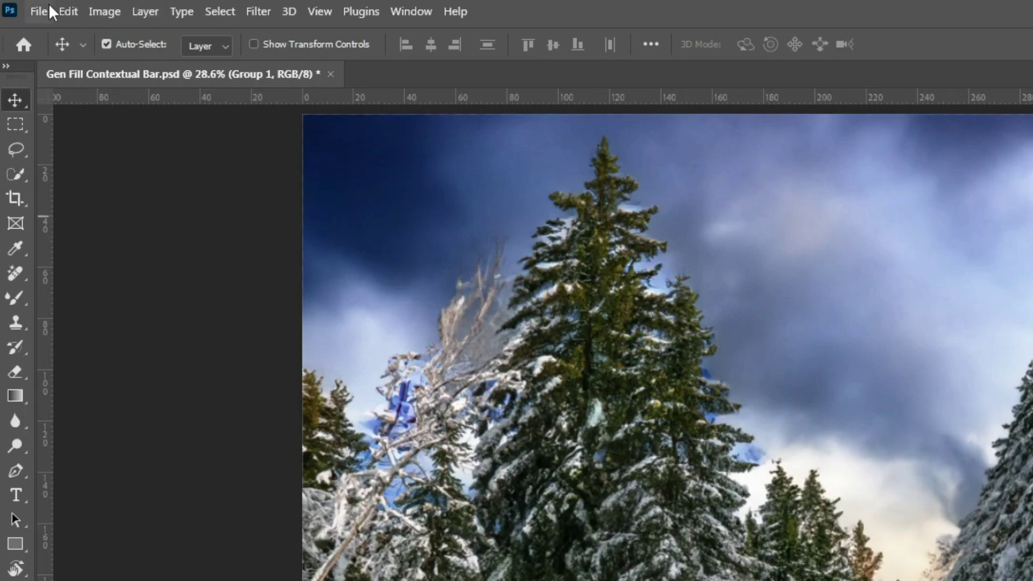
- Export the snowy road image as Gen Fill Contextual Bar.jpg via Export As
{"action": "left_click", "coordinate": [46, 7]}
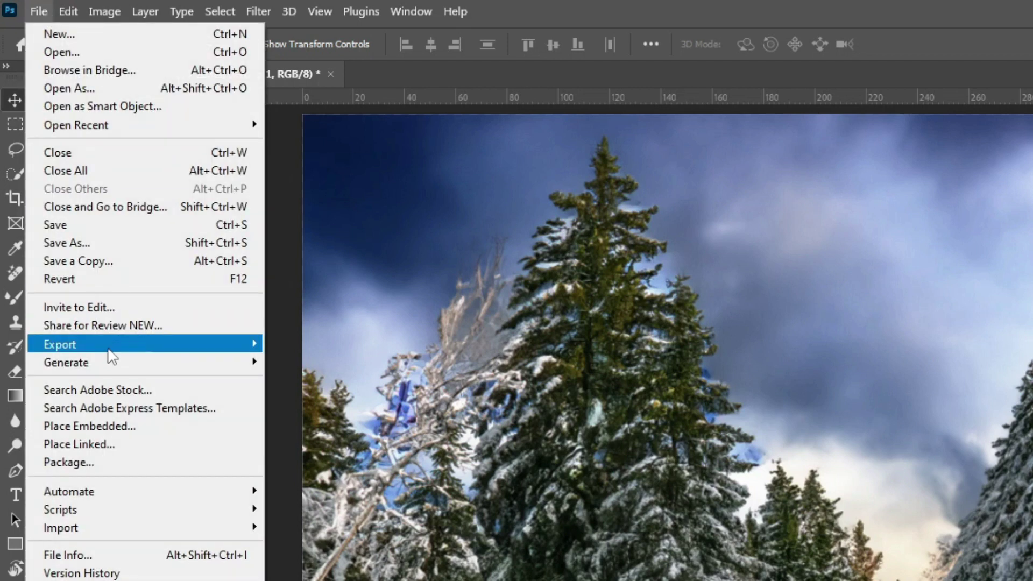
{"action": "mouse_move", "coordinate": [131, 357]}
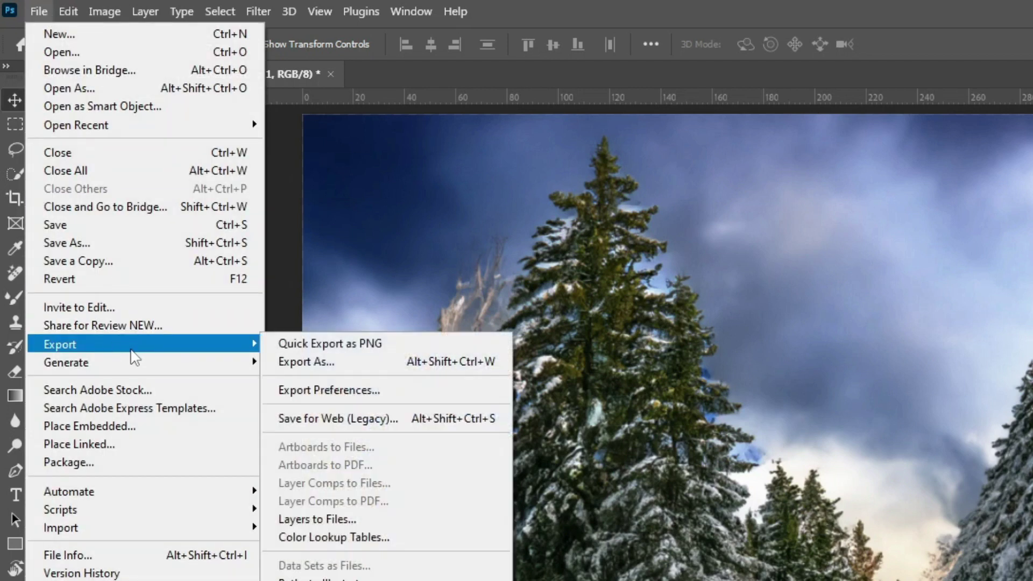
{"action": "left_click", "coordinate": [378, 369]}
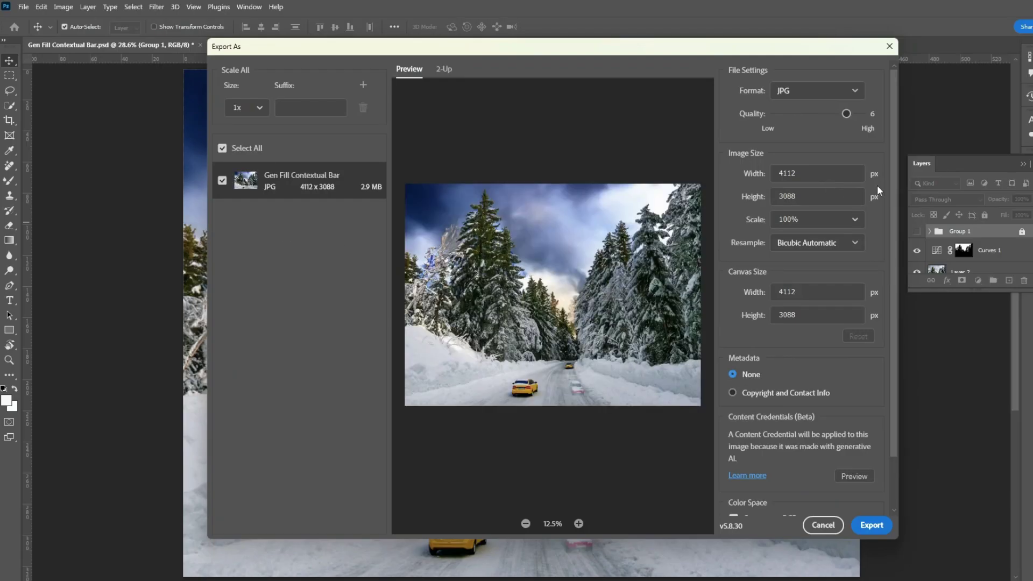
{"action": "left_click_drag", "start_coordinate": [894, 186], "coordinate": [908, 331]}
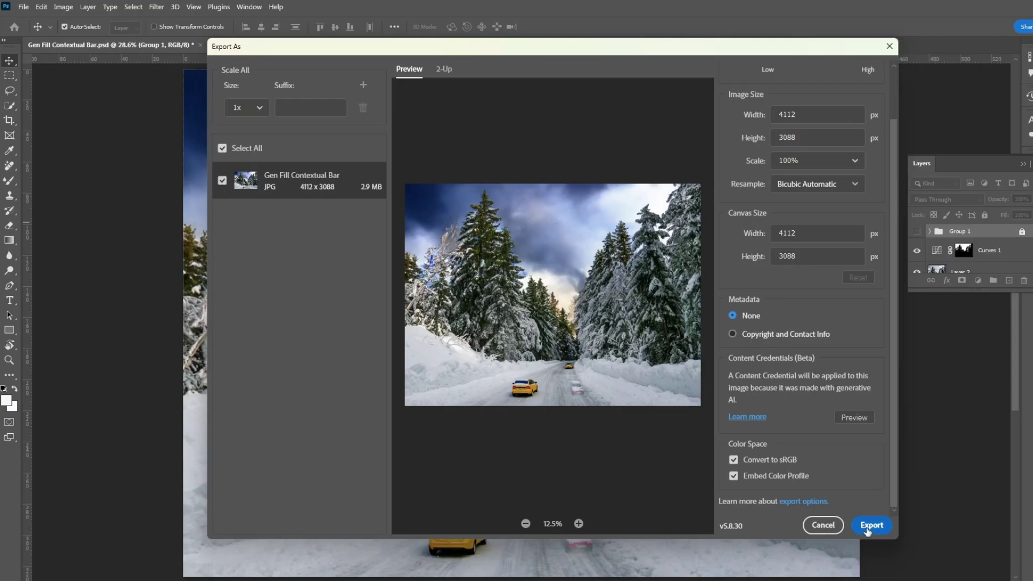
{"action": "left_click", "coordinate": [866, 530]}
{"action": "left_click", "coordinate": [674, 339]}
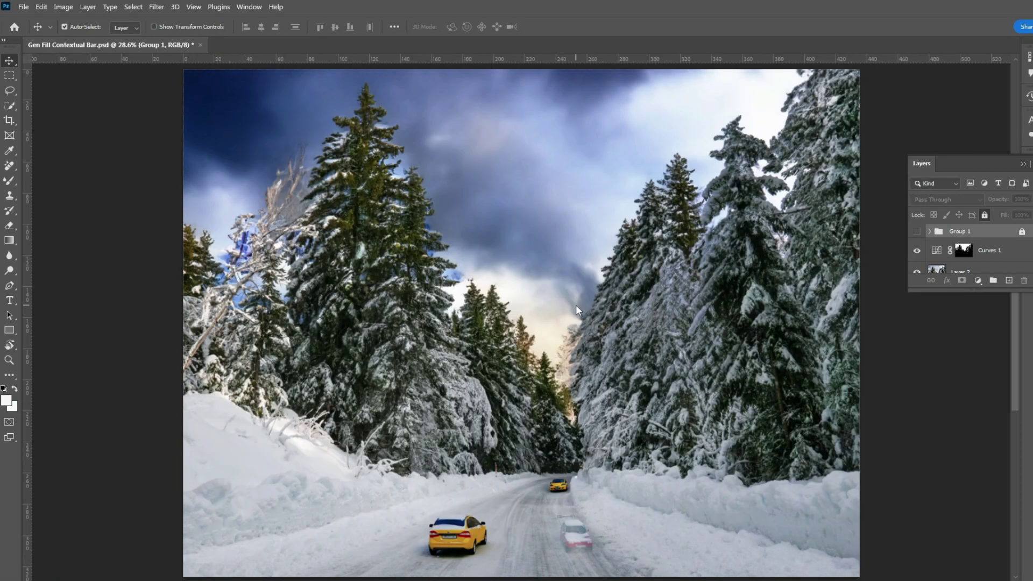
- Save and close the snowy road PSD, then drag the exported JPG into Photoshop
{"action": "left_click", "coordinate": [200, 45]}
{"action": "left_click", "coordinate": [506, 228]}
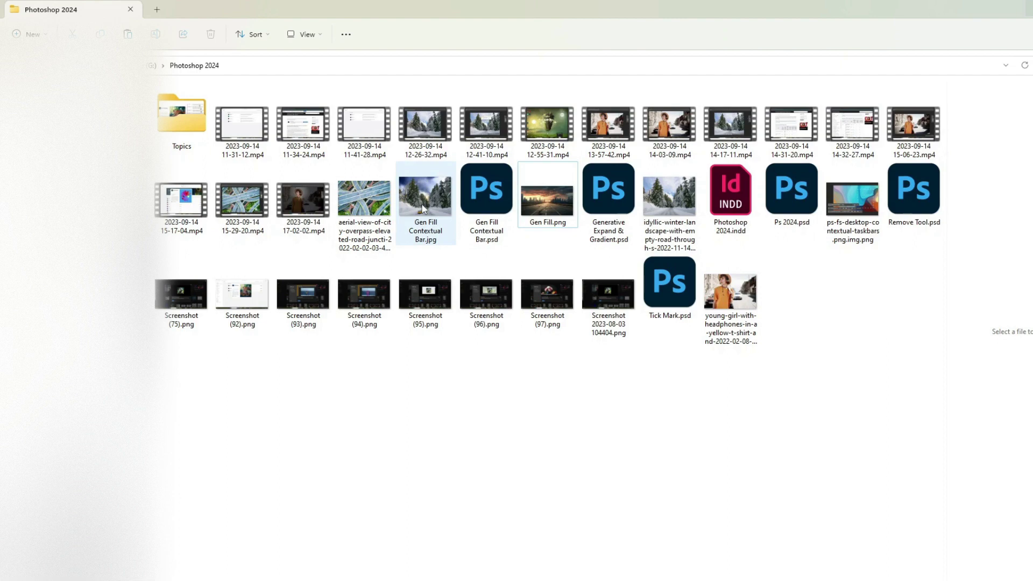
{"action": "left_click_drag", "start_coordinate": [424, 203], "coordinate": [968, 392]}
{"action": "left_click", "coordinate": [342, 10]}
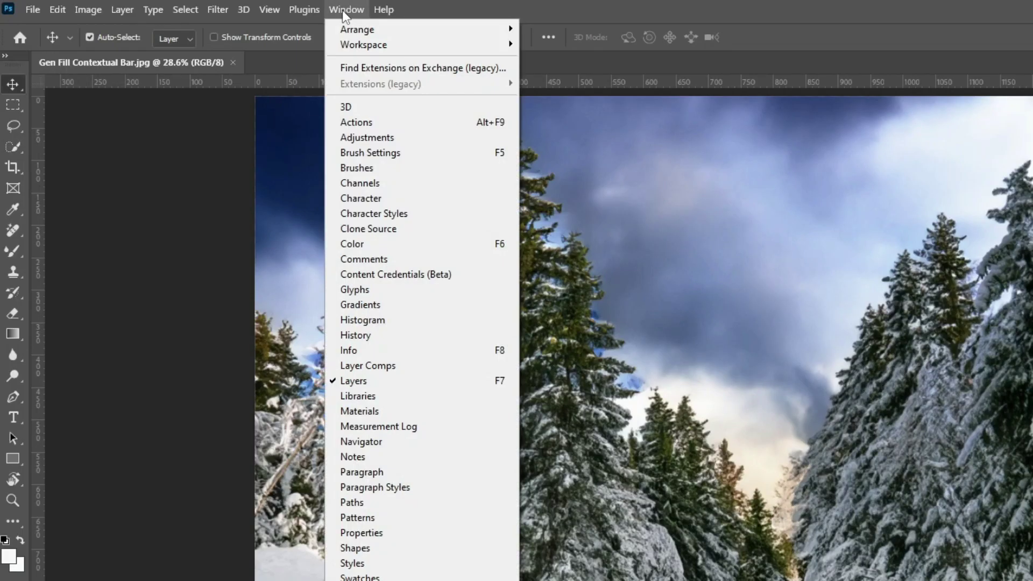
- Enable Content Credentials for the JPG and review them in the preview
{"action": "left_click", "coordinate": [474, 275]}
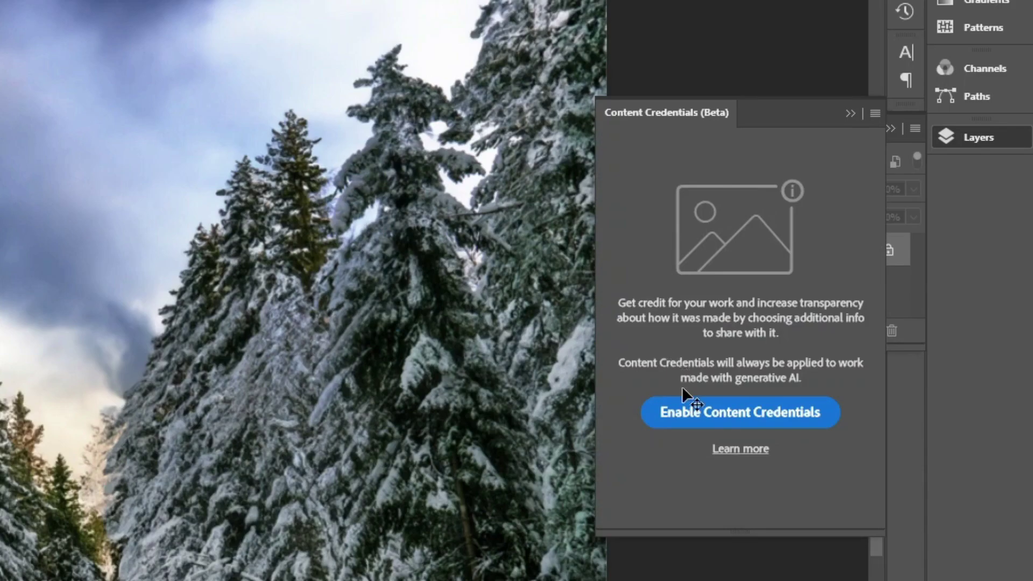
{"action": "left_click", "coordinate": [763, 422]}
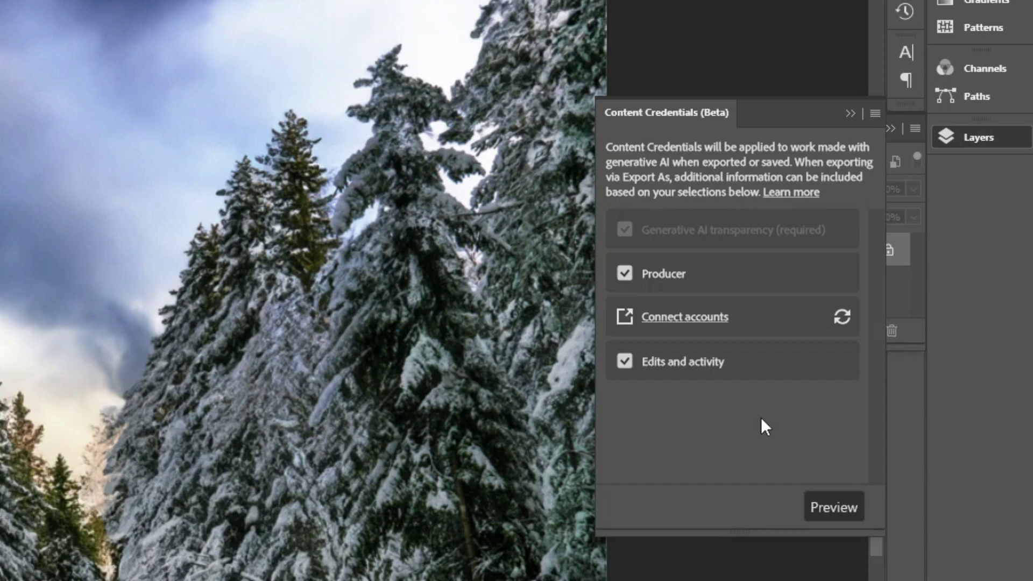
{"action": "left_click", "coordinate": [832, 512]}
{"action": "scroll", "coordinate": [630, 309], "scroll_direction": "down", "scroll_amount": 1}
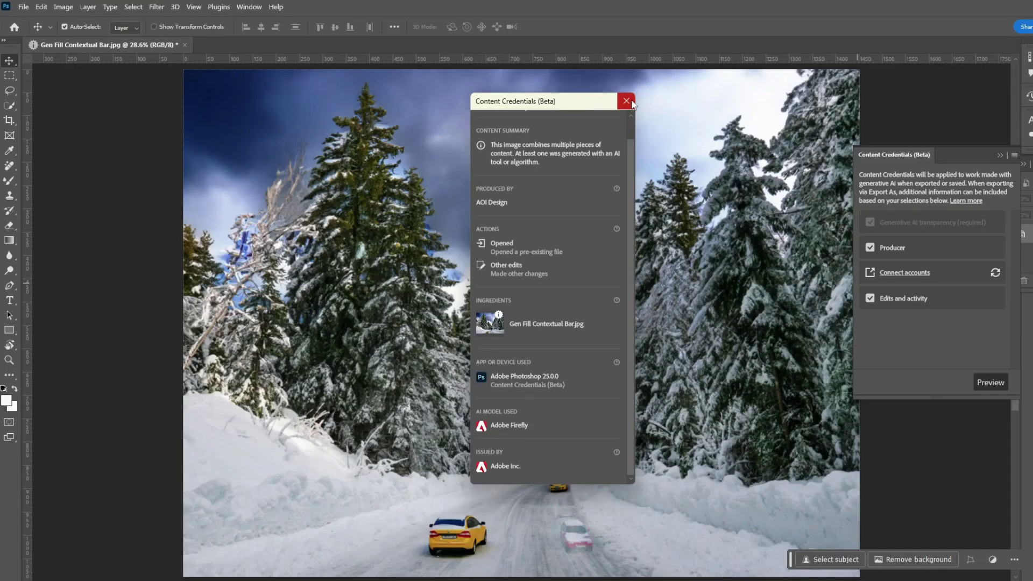
{"action": "left_click", "coordinate": [632, 103]}
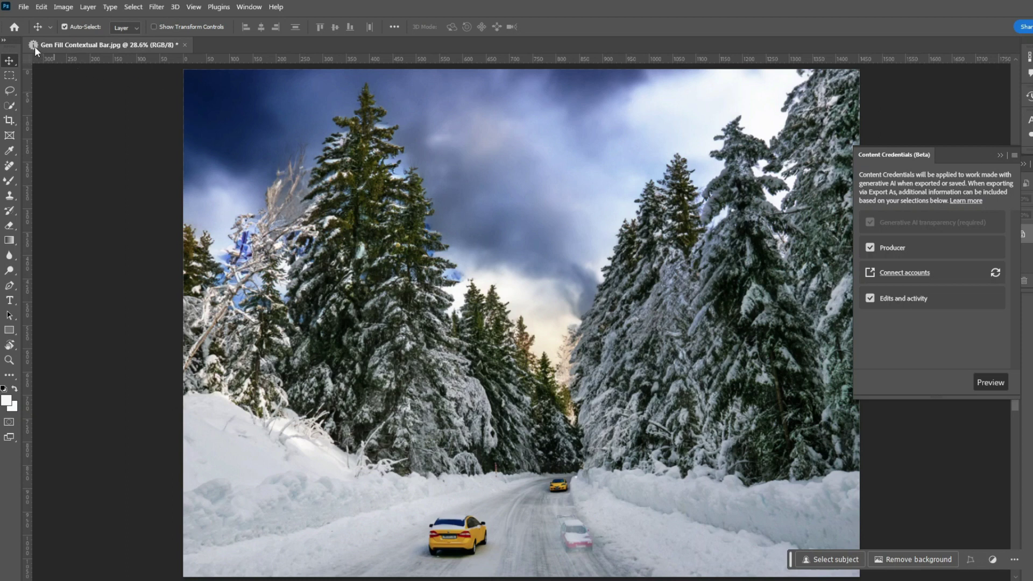
{"action": "left_click", "coordinate": [24, 7]}
- Create a new blank A4 print document
{"action": "left_click", "coordinate": [39, 21]}
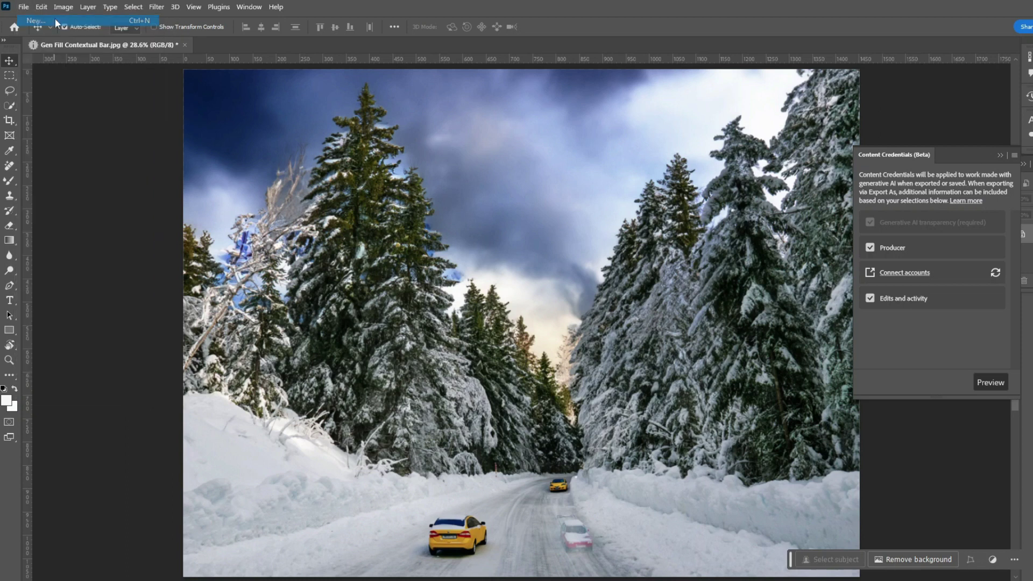
{"action": "left_click", "coordinate": [282, 103]}
{"action": "left_click", "coordinate": [520, 185]}
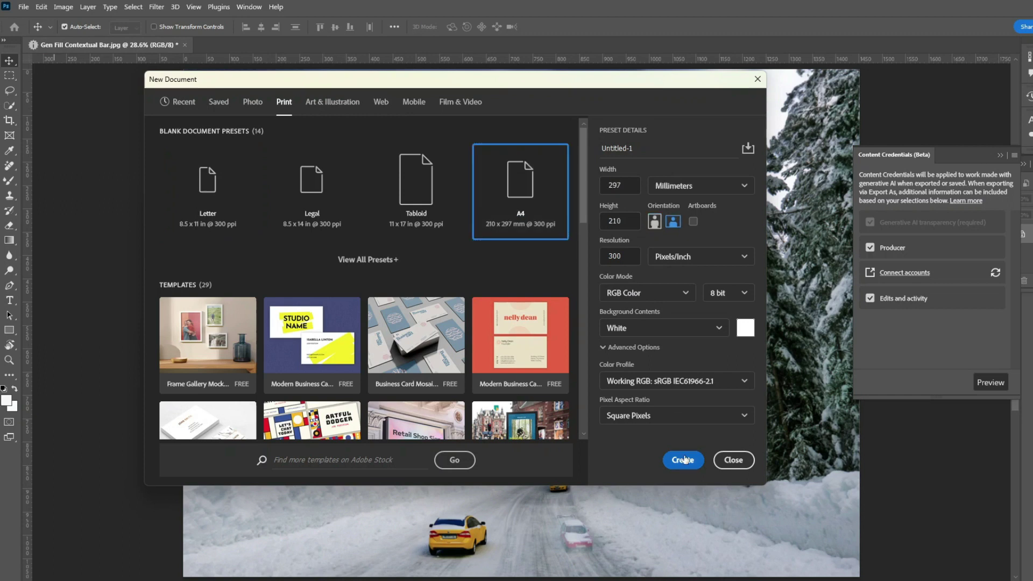
{"action": "left_click", "coordinate": [682, 460]}
- Move the snowy road photo layer onto Untitled-1 and scale it to fit the A4 page
{"action": "left_click", "coordinate": [155, 45]}
{"action": "left_click", "coordinate": [1020, 241]}
{"action": "left_click_drag", "start_coordinate": [963, 235], "coordinate": [484, 269]}
{"action": "key", "text": "ctrl+t"}
{"action": "left_click_drag", "start_coordinate": [198, 97], "coordinate": [327, 185]}
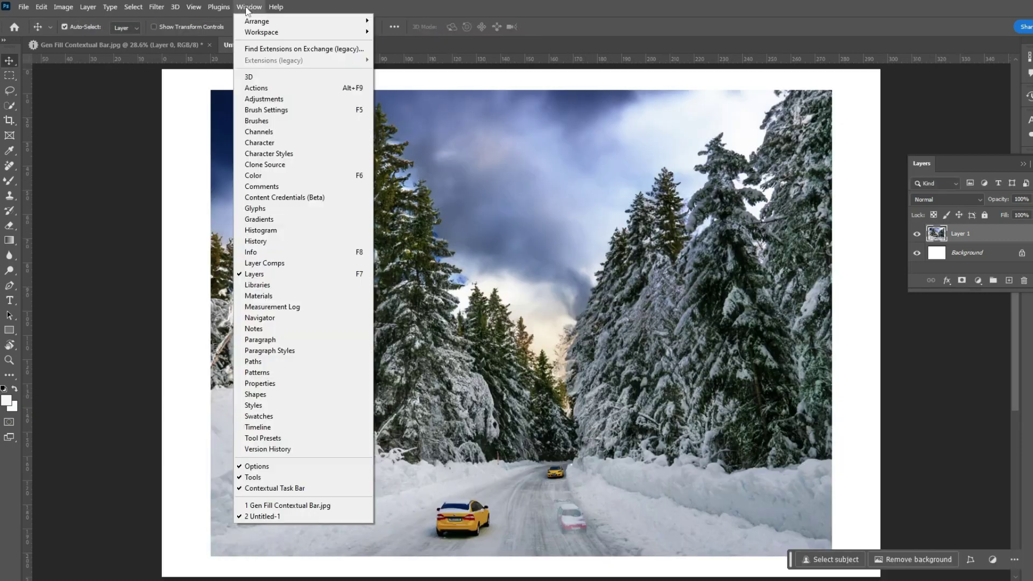
- Enable and preview Content Credentials on Untitled-1, then open the Export As settings
{"action": "left_click", "coordinate": [285, 198]}
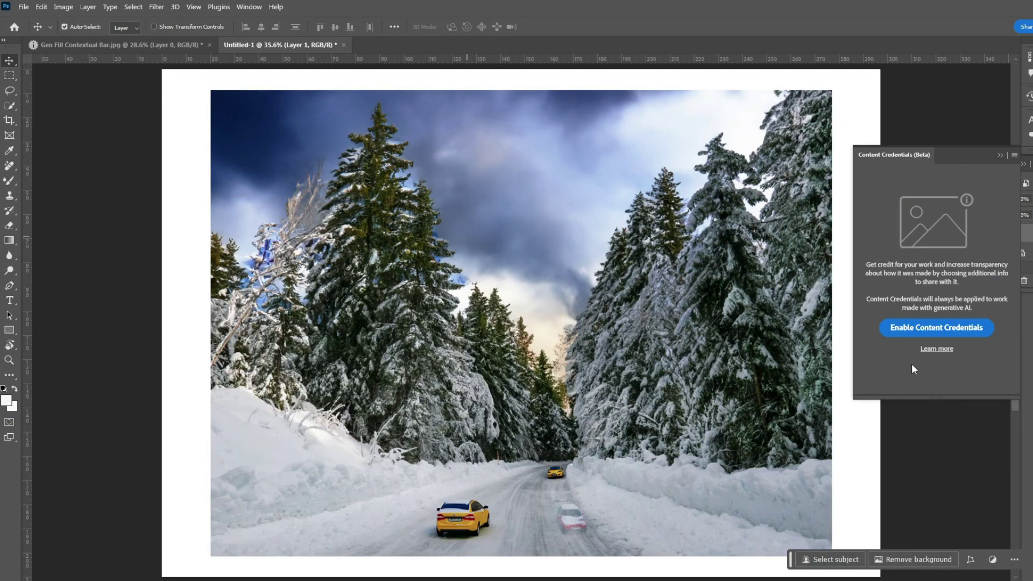
{"action": "left_click", "coordinate": [945, 330]}
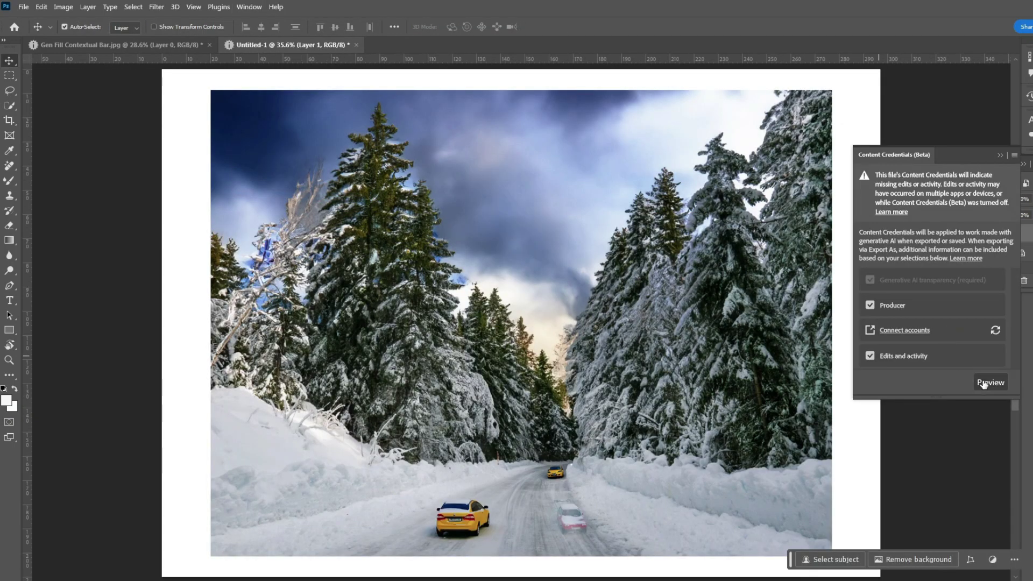
{"action": "left_click", "coordinate": [990, 382]}
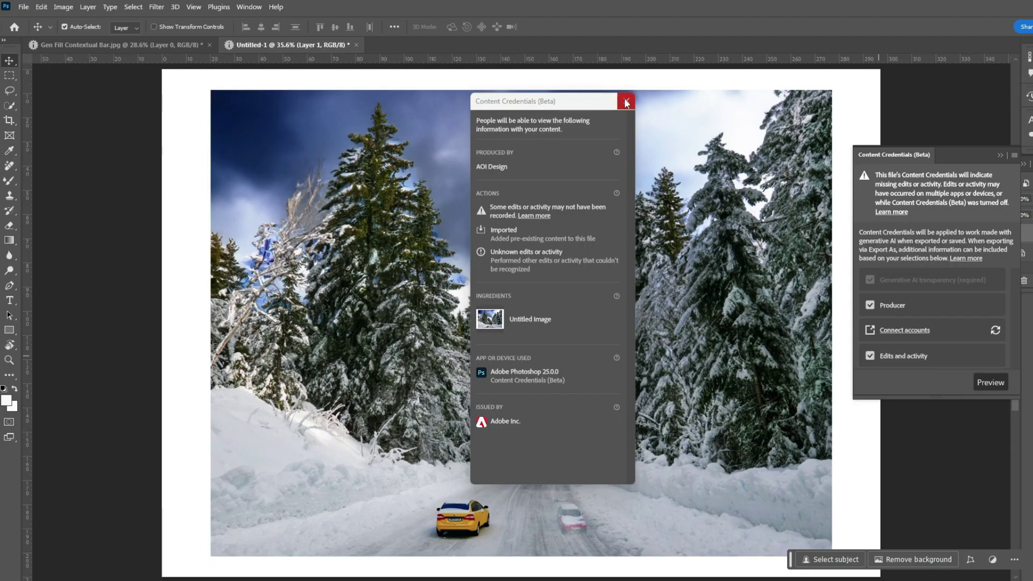
{"action": "left_click", "coordinate": [627, 102]}
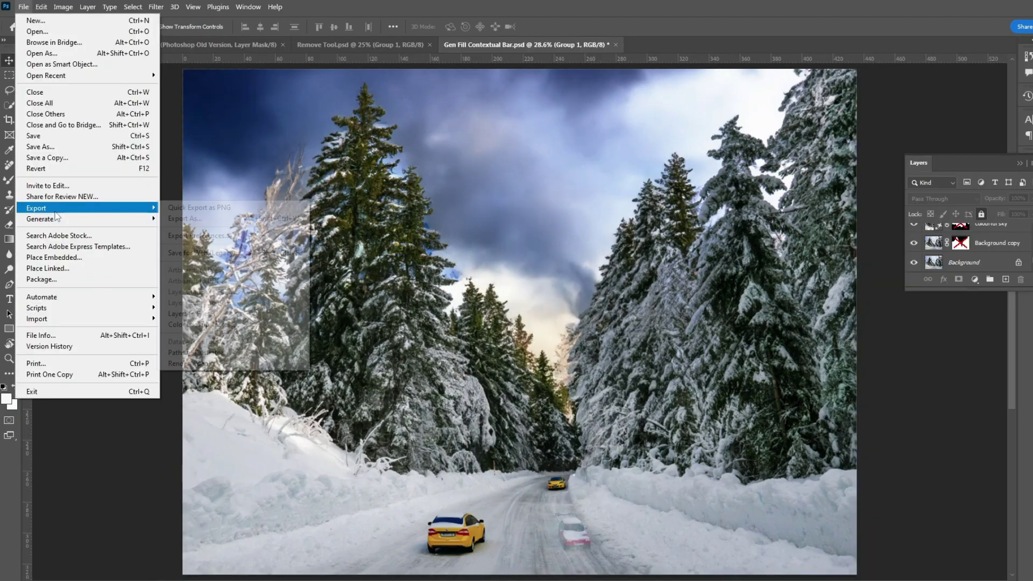
{"action": "mouse_move", "coordinate": [91, 213]}
{"action": "left_click", "coordinate": [218, 218]}
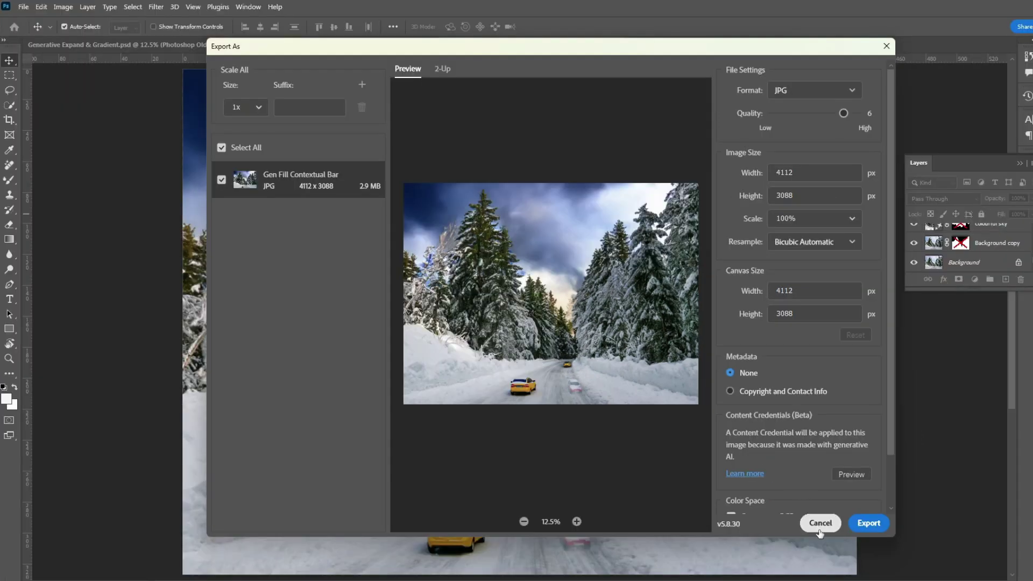
- Cancel the export, show only the original Background photo, and reopen Export As
{"action": "left_click", "coordinate": [838, 573]}
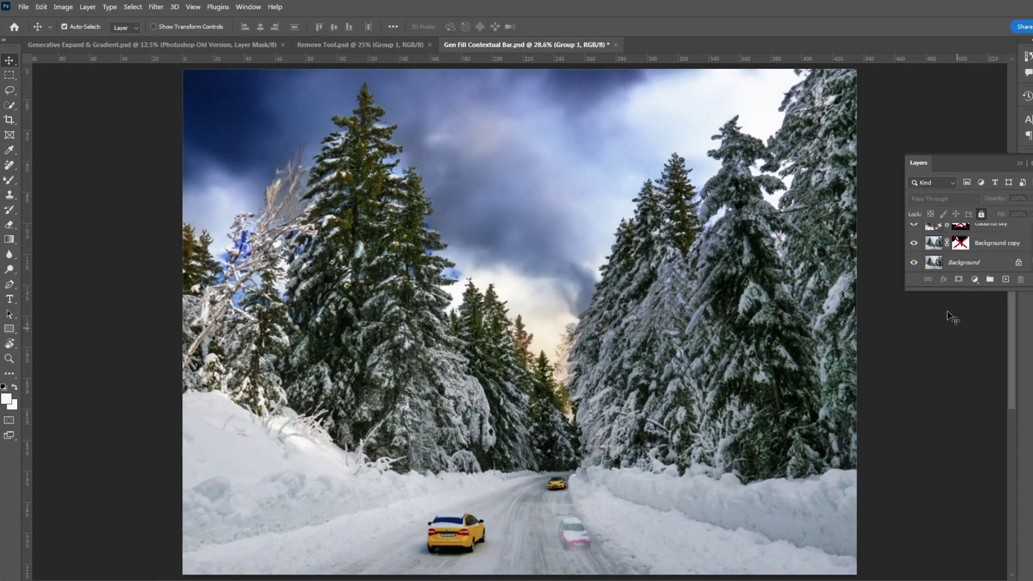
{"action": "left_click", "coordinate": [914, 264], "text": "alt"}
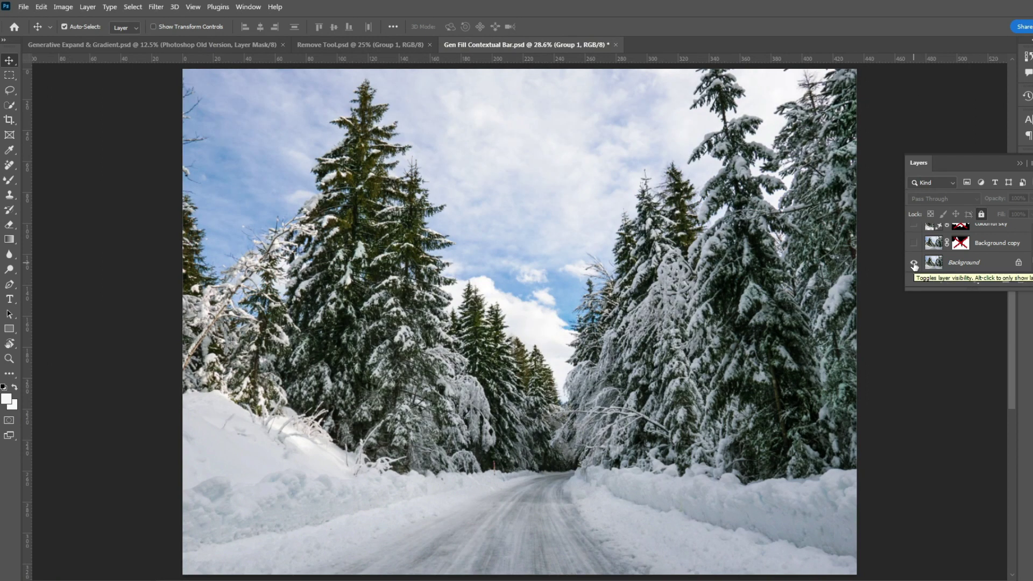
{"action": "left_click", "coordinate": [24, 6]}
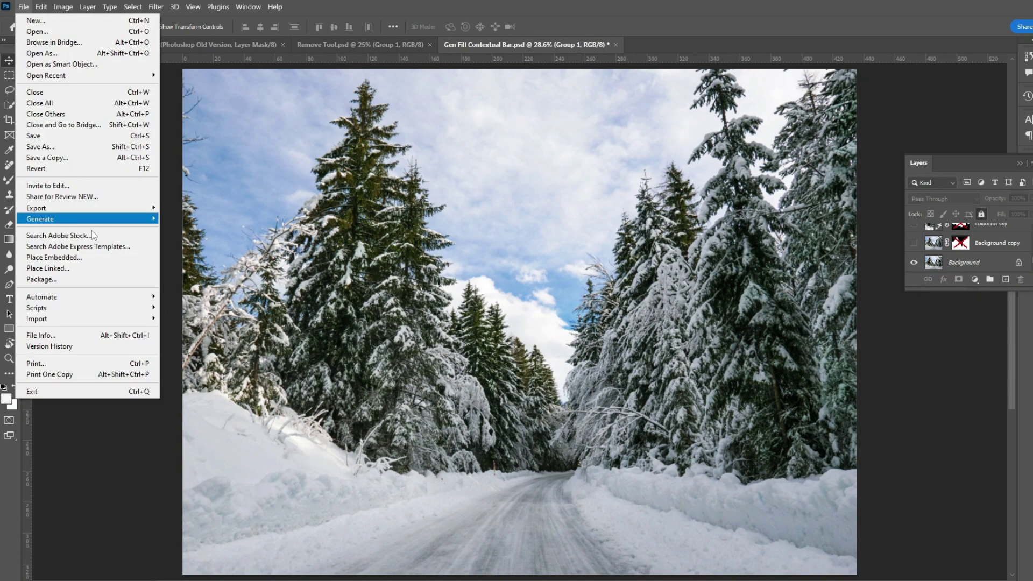
{"action": "mouse_move", "coordinate": [59, 214]}
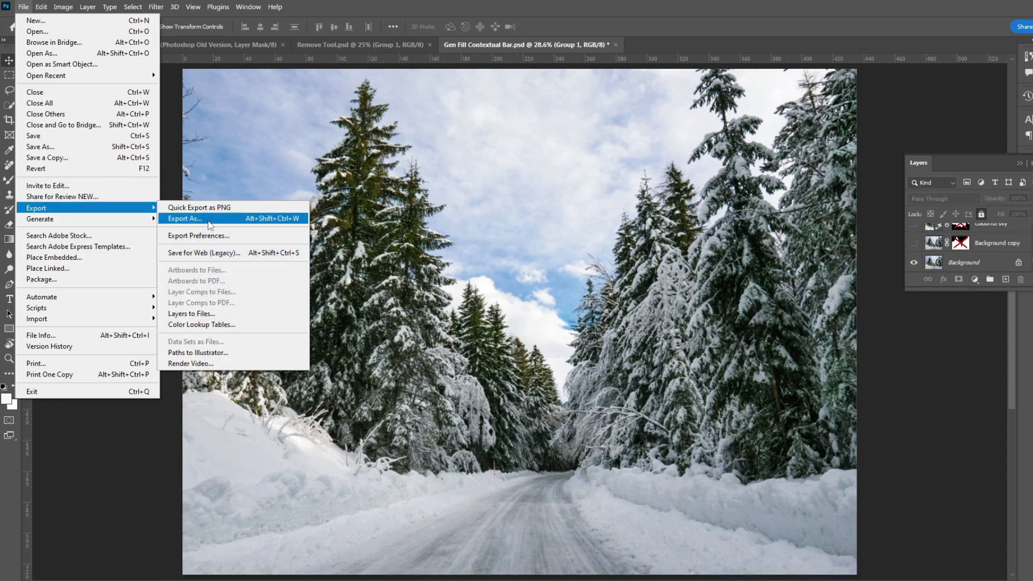
{"action": "left_click", "coordinate": [209, 222]}
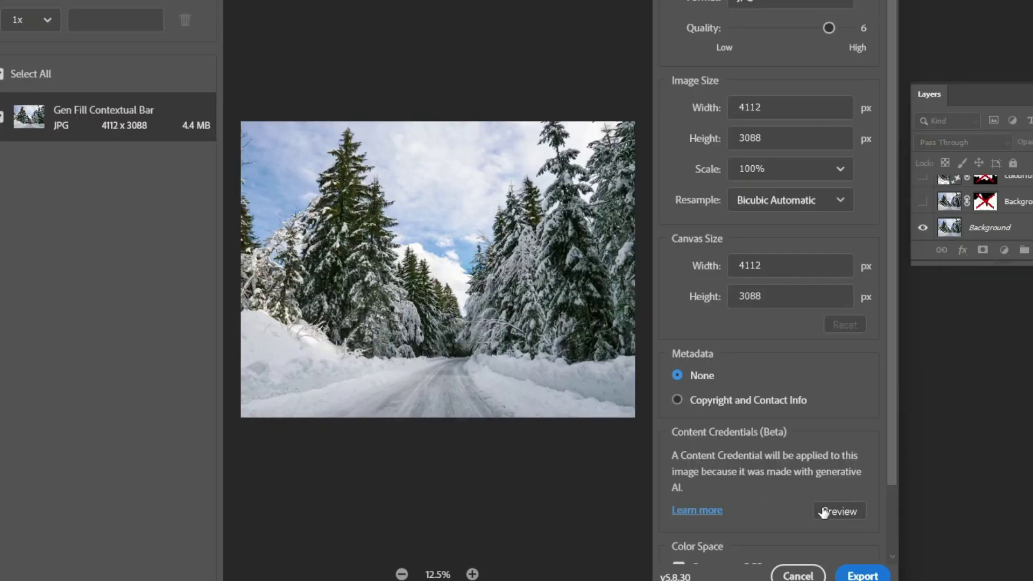
- Preview the Content Credentials, cancel the export, and turn the red car with snow layer back on
{"action": "left_click", "coordinate": [841, 476]}
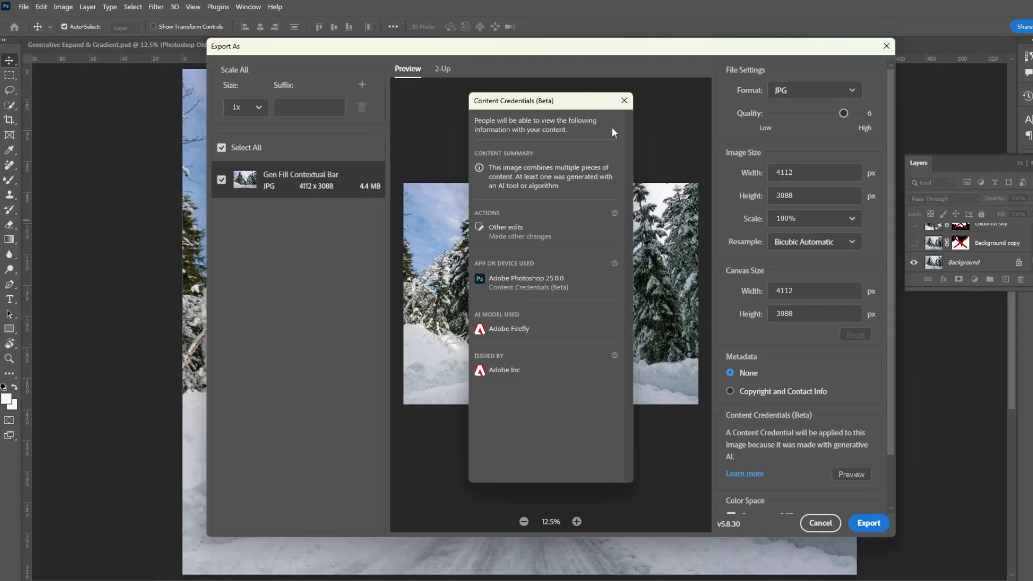
{"action": "left_click", "coordinate": [702, 0]}
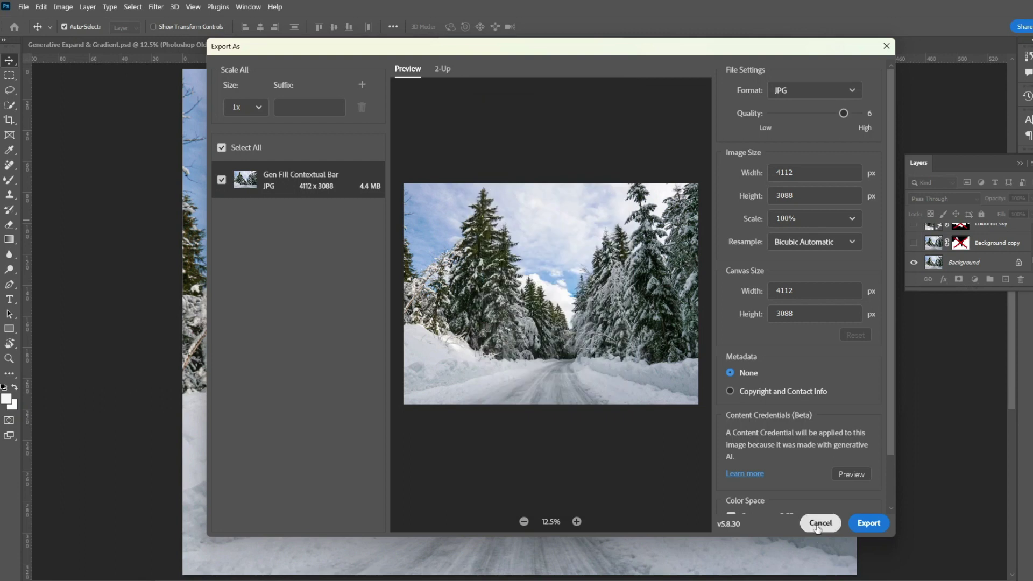
{"action": "left_click", "coordinate": [818, 523]}
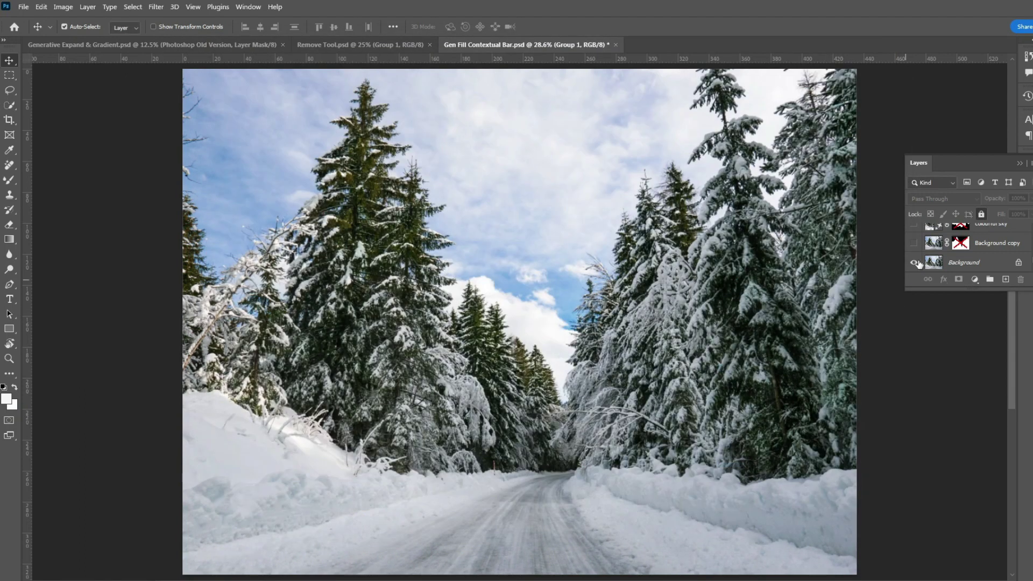
{"action": "left_click", "coordinate": [914, 354]}
{"action": "scroll", "coordinate": [914, 366], "scroll_direction": "down", "scroll_amount": 2}
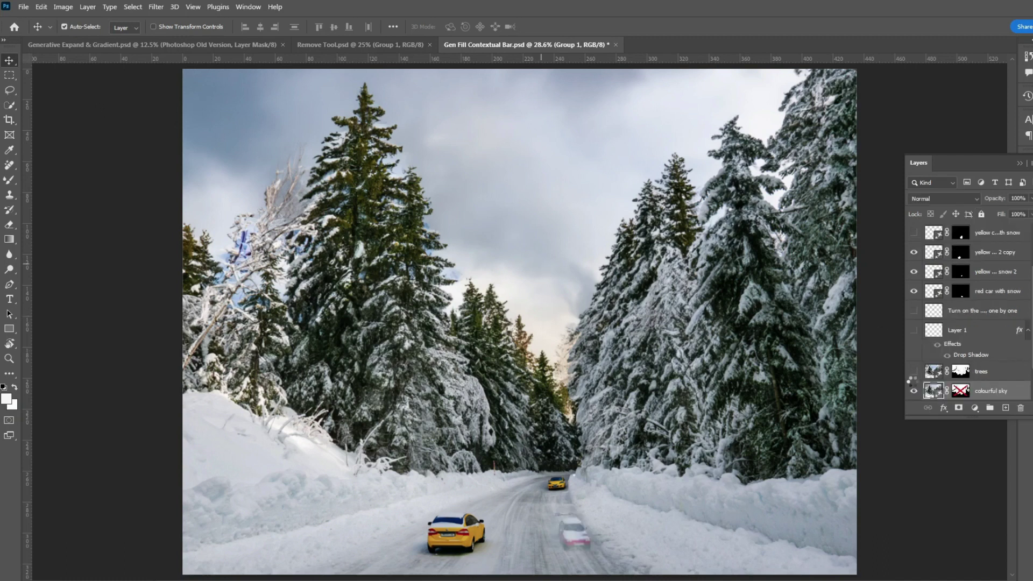
- Turn on the colourful sky layer and open Edit > Preferences > General
{"action": "left_click", "coordinate": [913, 392]}
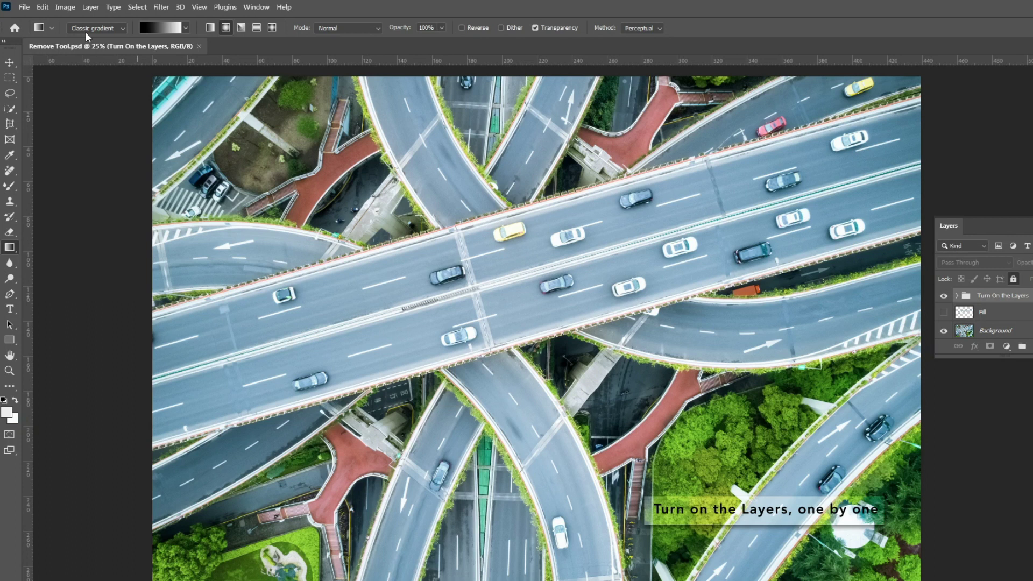
{"action": "left_click", "coordinate": [44, 8]}
{"action": "mouse_move", "coordinate": [115, 504]}
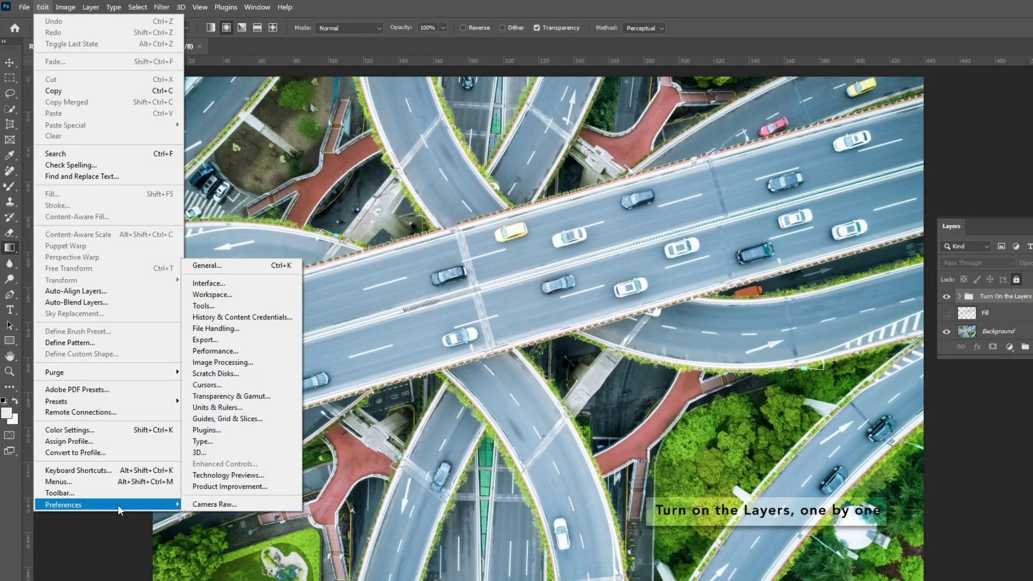
{"action": "left_click", "coordinate": [238, 269]}
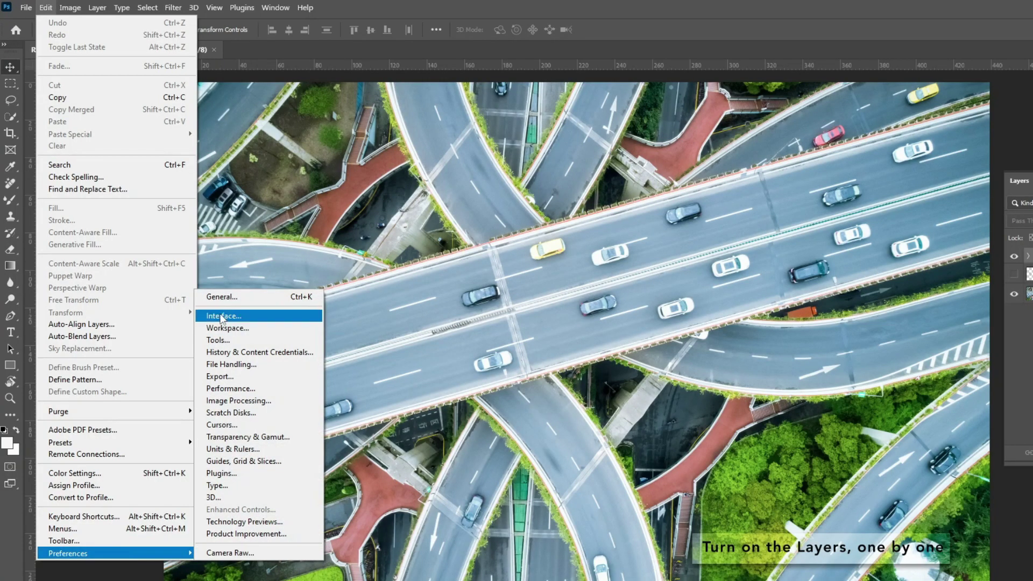
- Open the General preferences in the relaunched Photoshop
{"action": "left_click", "coordinate": [246, 296]}
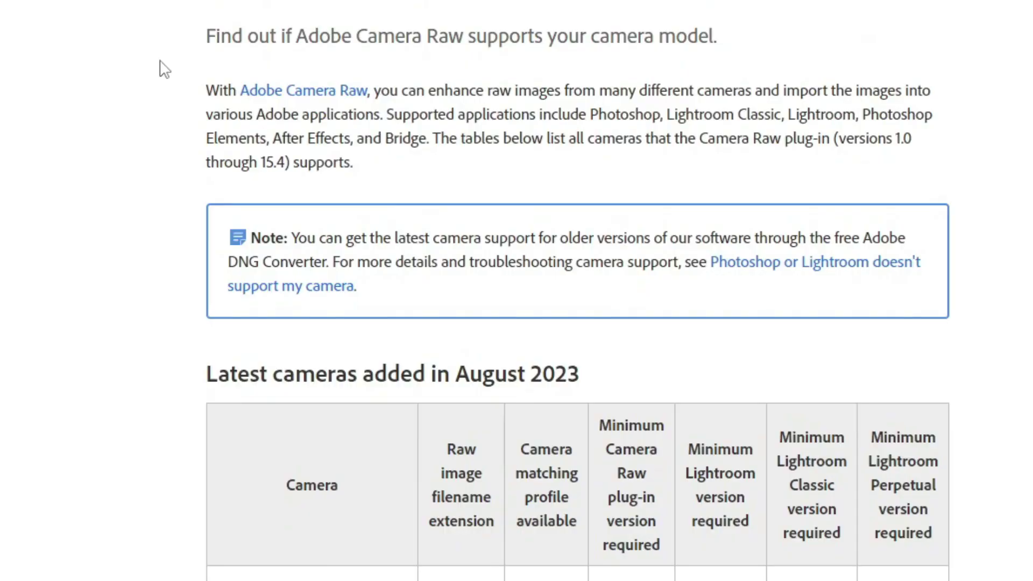
{"action": "scroll", "coordinate": [1014, 282], "scroll_direction": "down", "scroll_amount": 20}
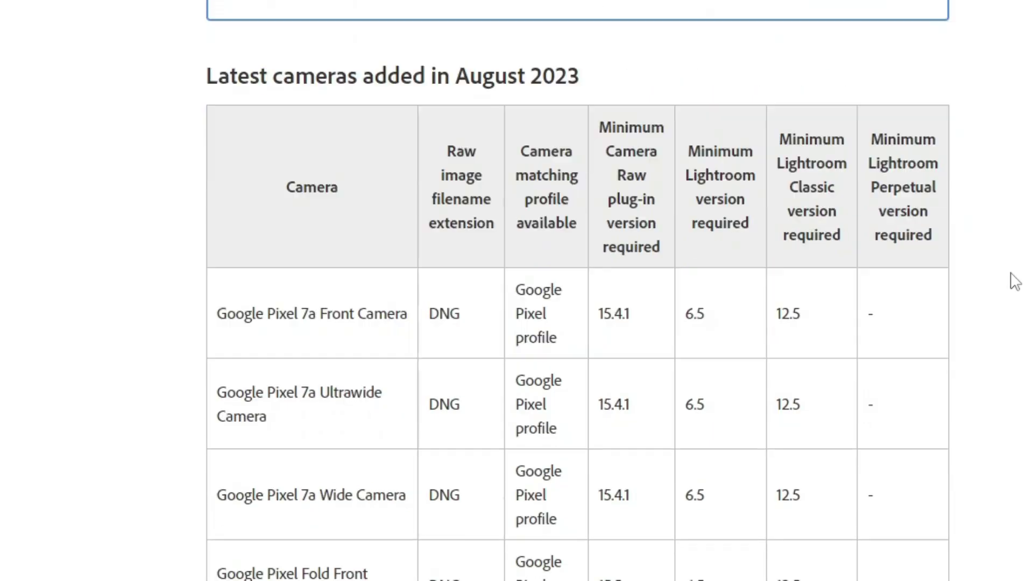
{"action": "scroll", "coordinate": [516, 291], "scroll_direction": "down", "scroll_amount": 20}
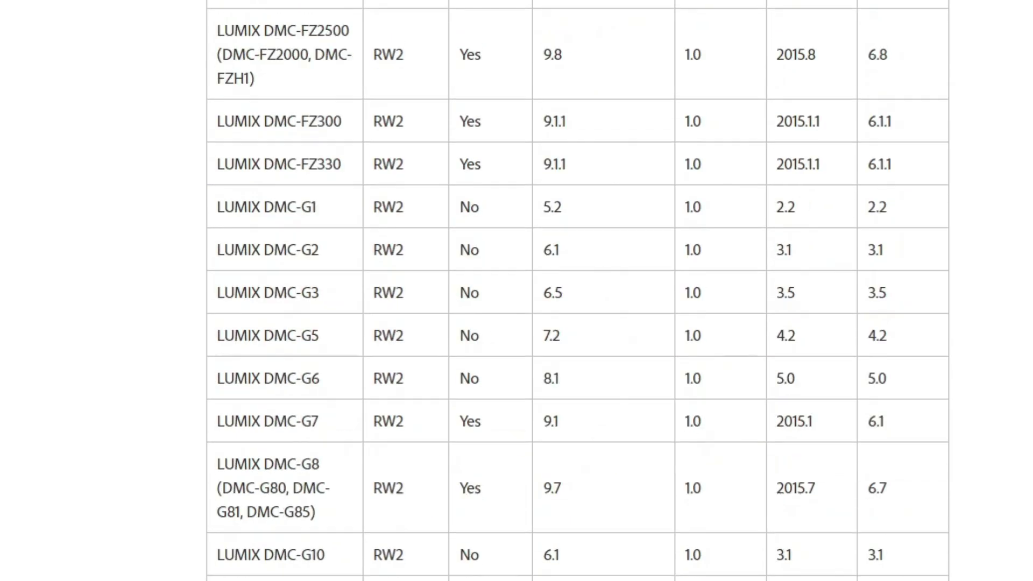
{"action": "scroll", "coordinate": [516, 290], "scroll_direction": "down", "scroll_amount": 20}
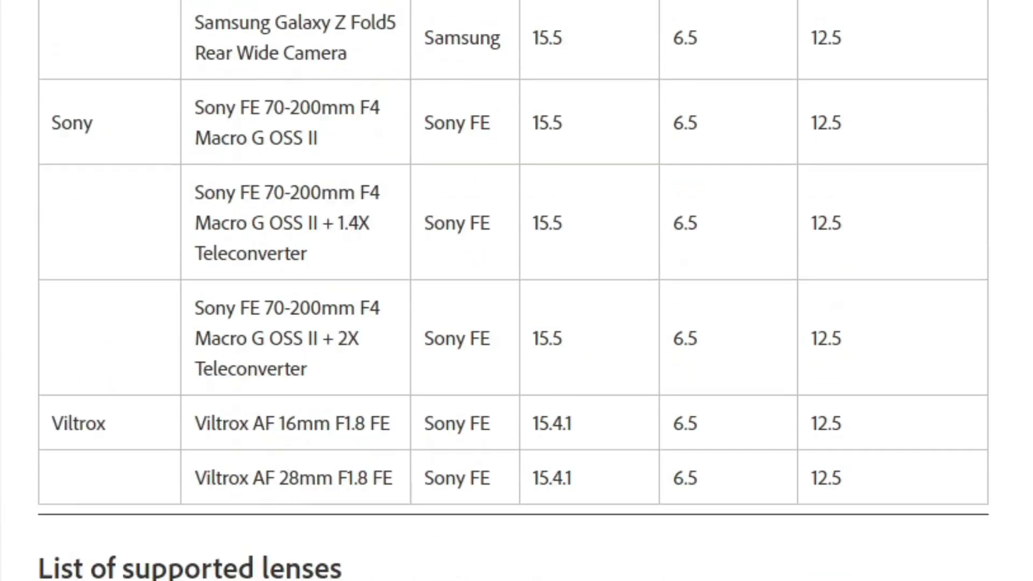